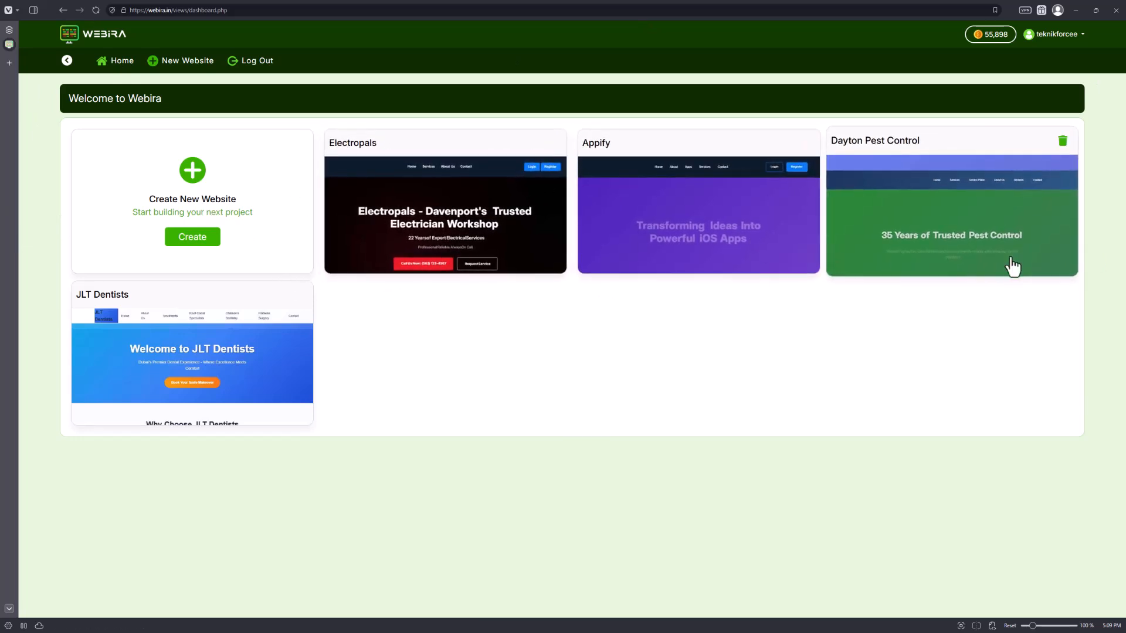
Start a new website and fill in the business name Wingo Woodworks with a description of the custom furniture business.
click(193, 242)
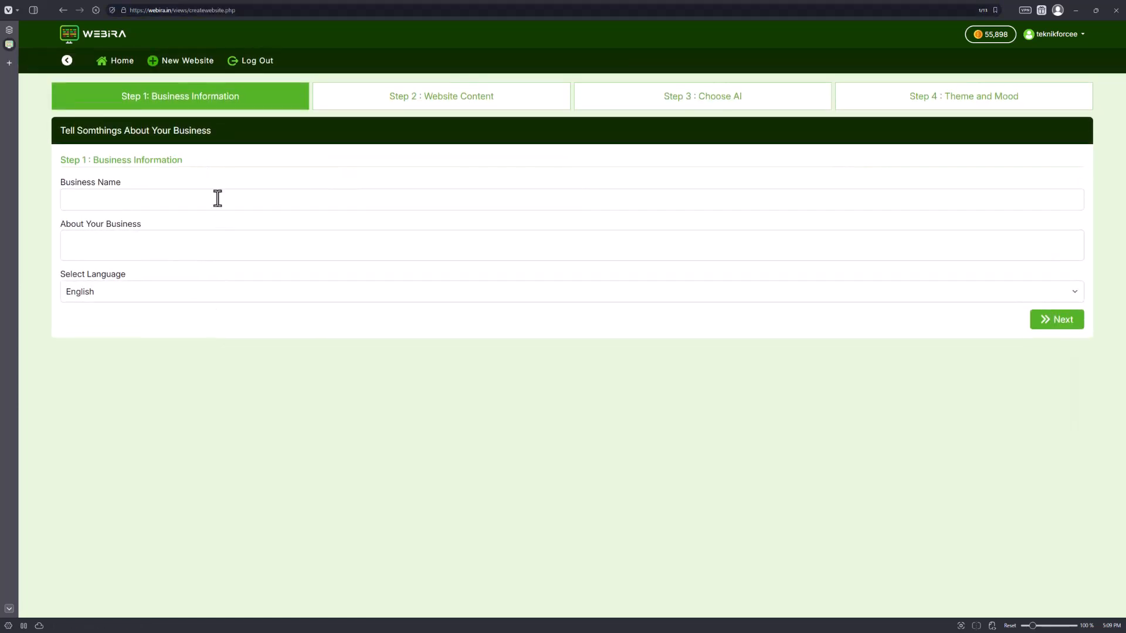
click(217, 199)
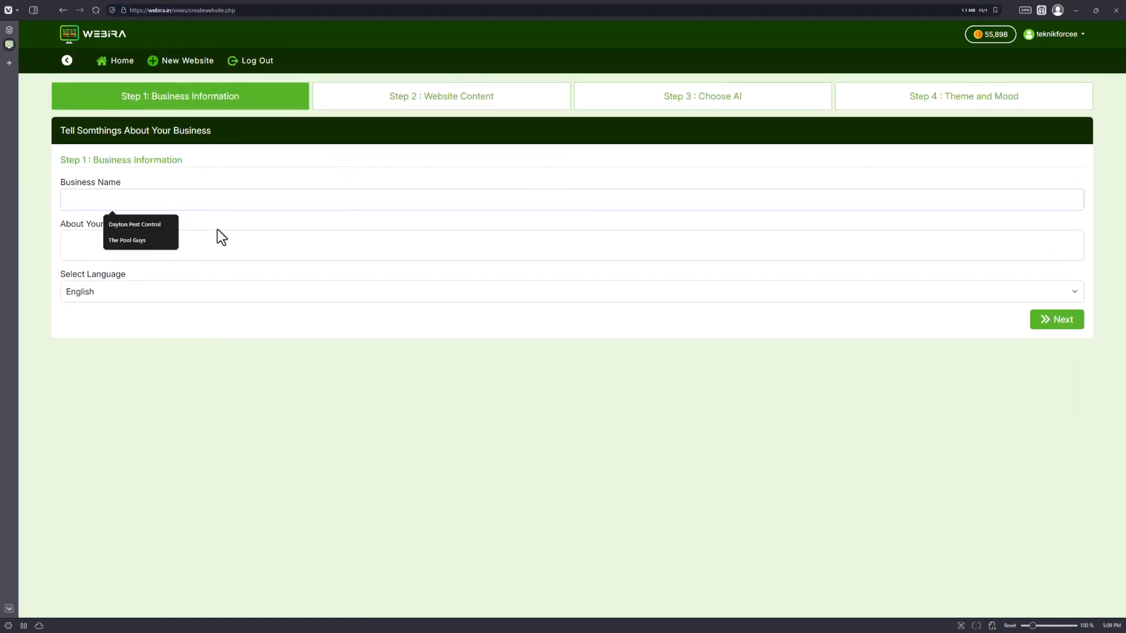
click(203, 250)
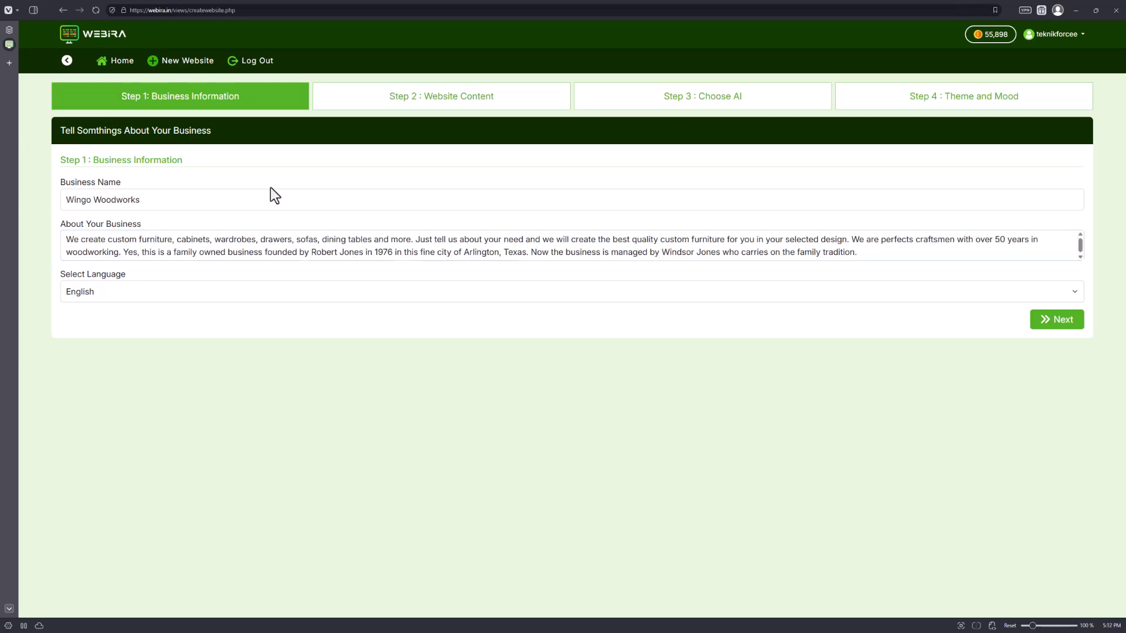
Review the business name and description entries, then continue to the website content step.
triple_click(142, 200)
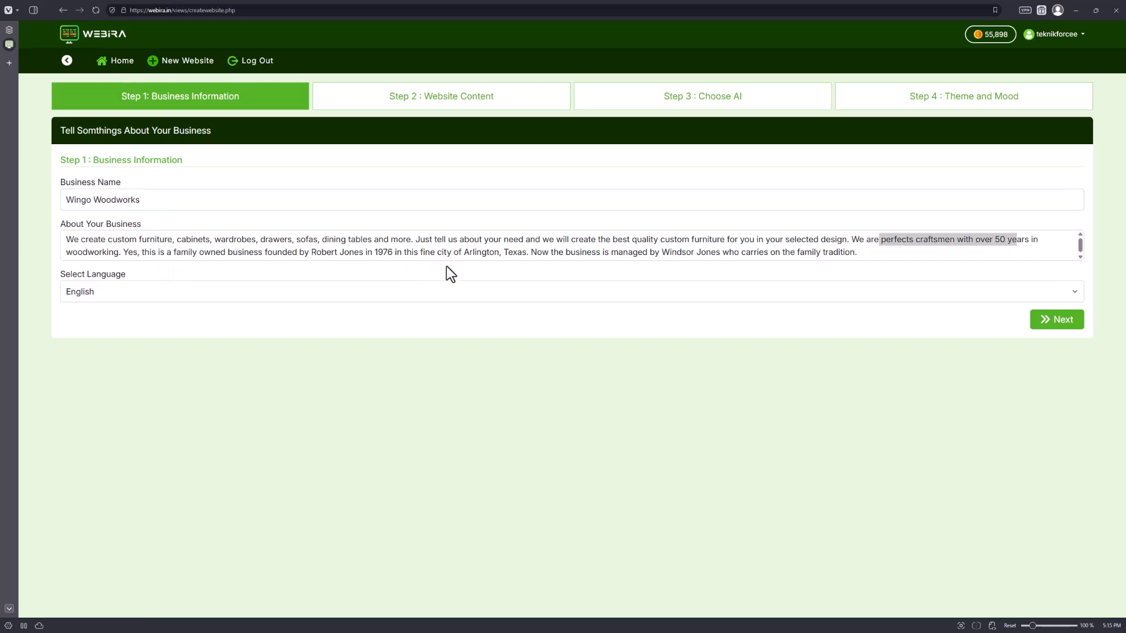
drag(469, 253, 526, 255)
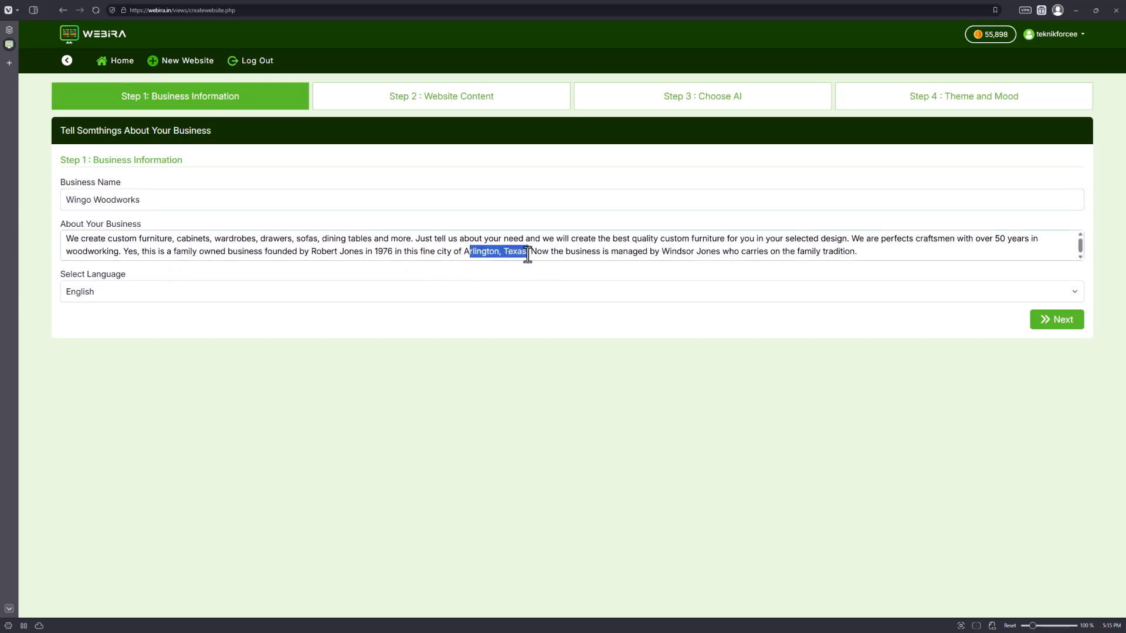
drag(98, 239, 383, 221)
drag(744, 239, 1014, 242)
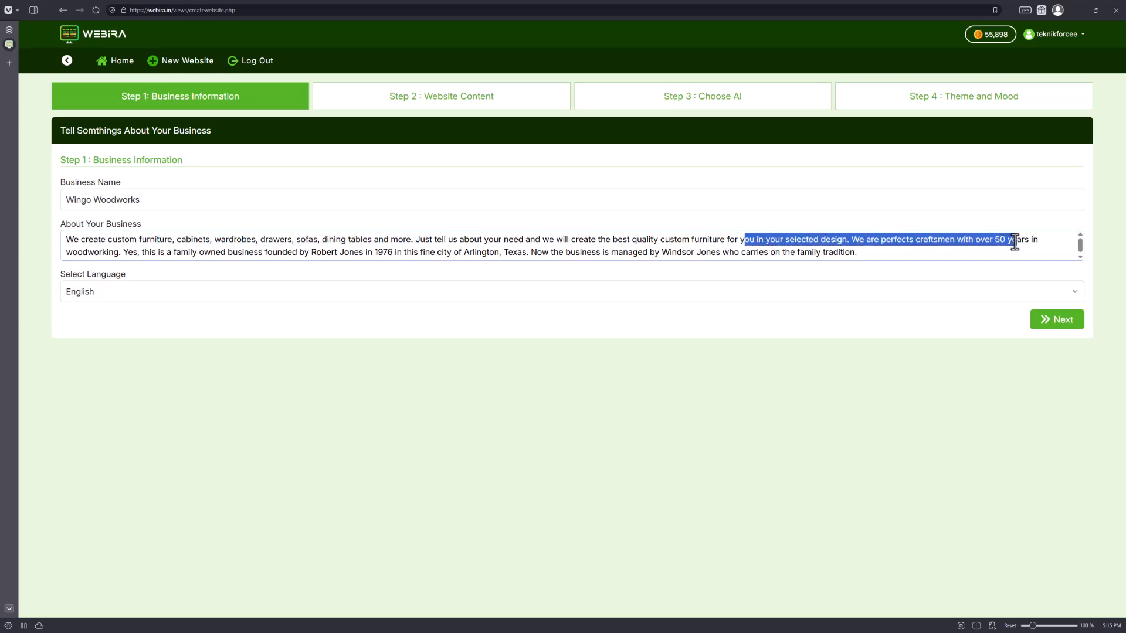
click(1015, 243)
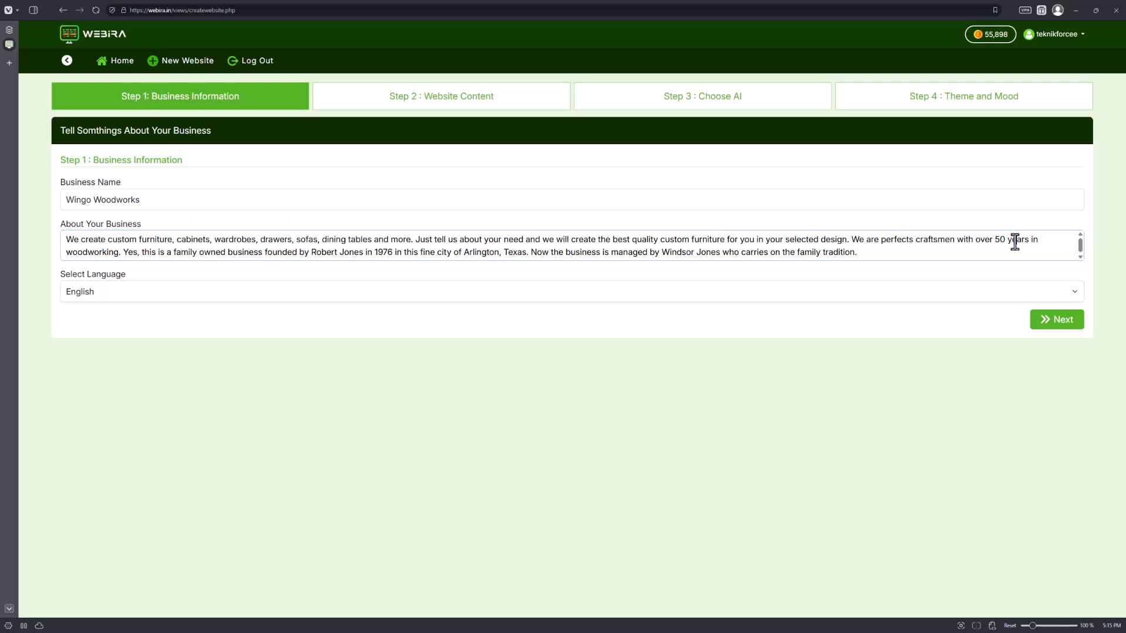
drag(249, 252, 397, 251)
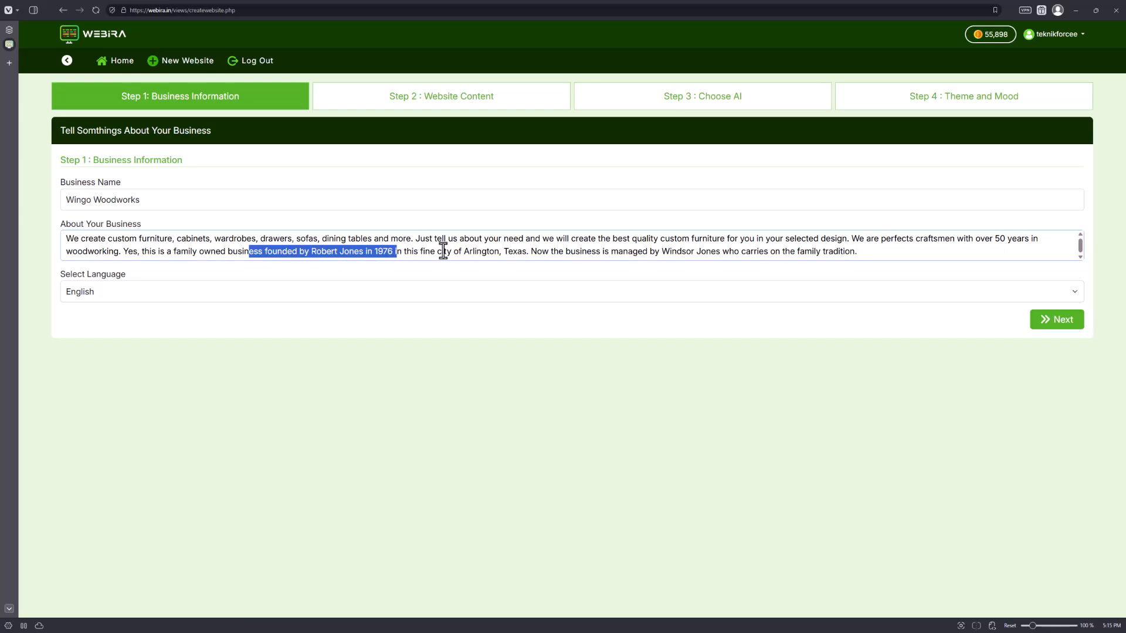
drag(582, 251, 821, 252)
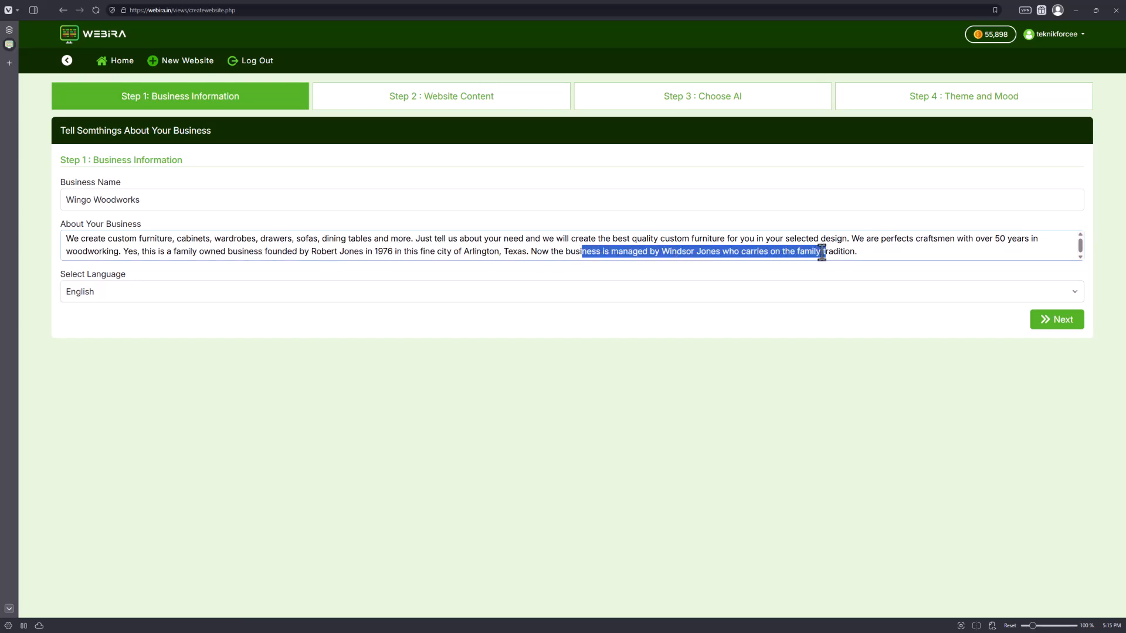
click(564, 417)
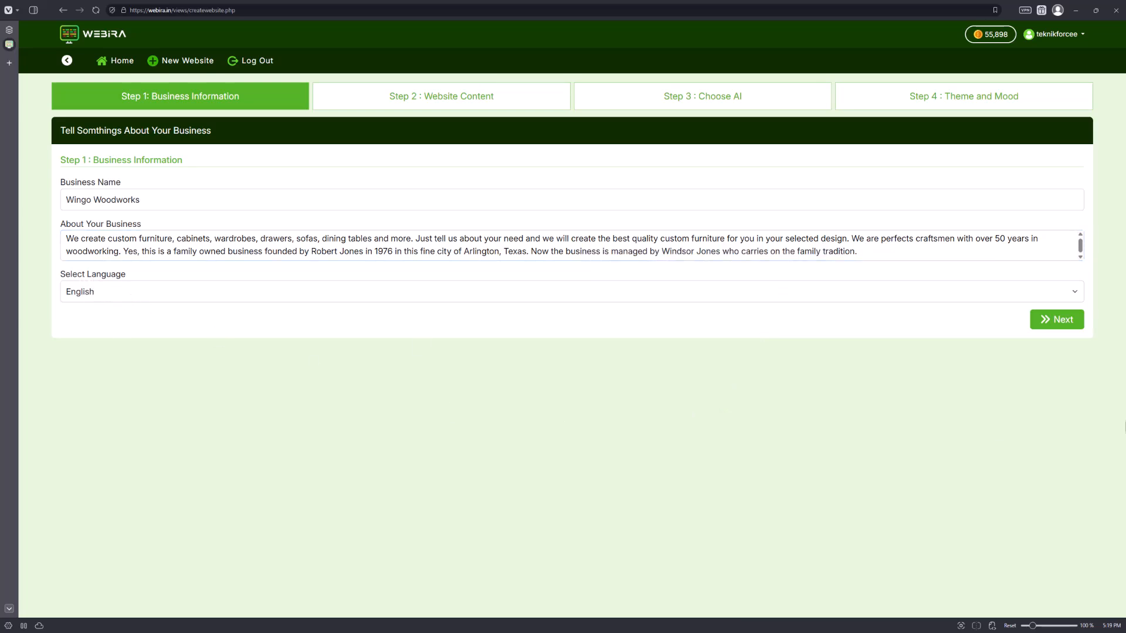
click(1060, 321)
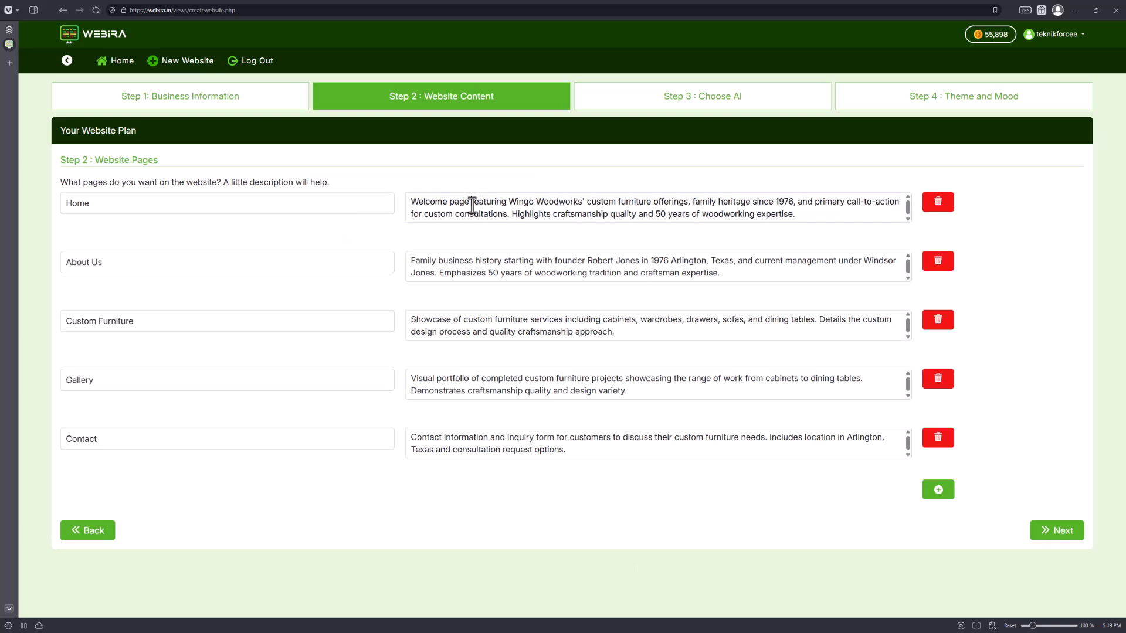
Review the proposed page titles and their descriptions for Home, About Us, Custom Furniture, Gallery and Contact.
drag(471, 204, 611, 230)
click(717, 219)
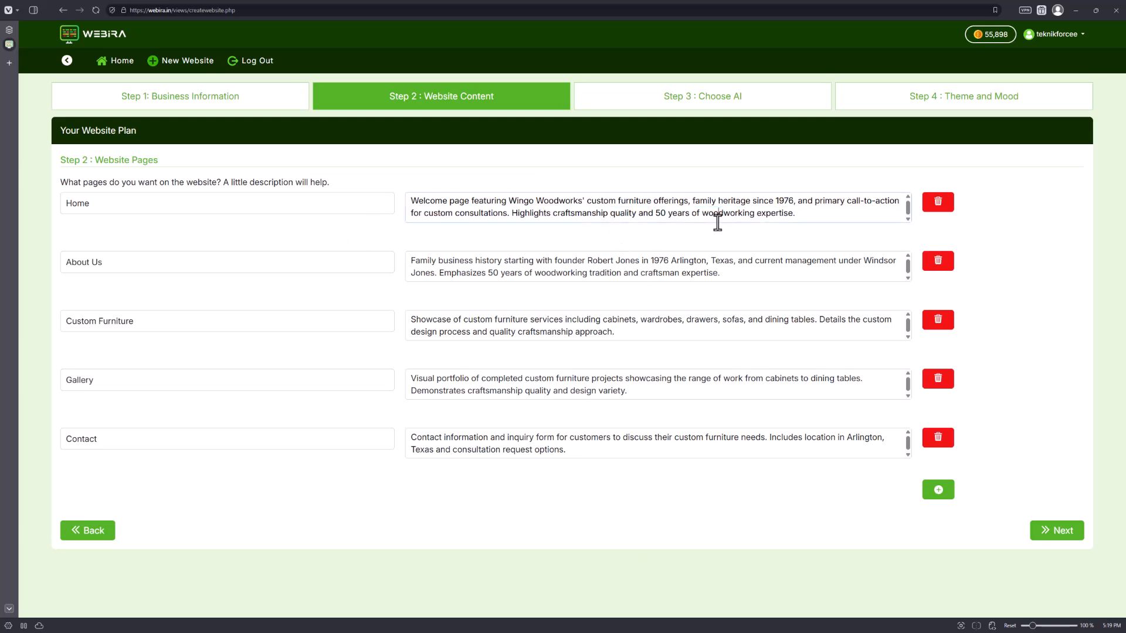
triple_click(161, 262)
triple_click(153, 323)
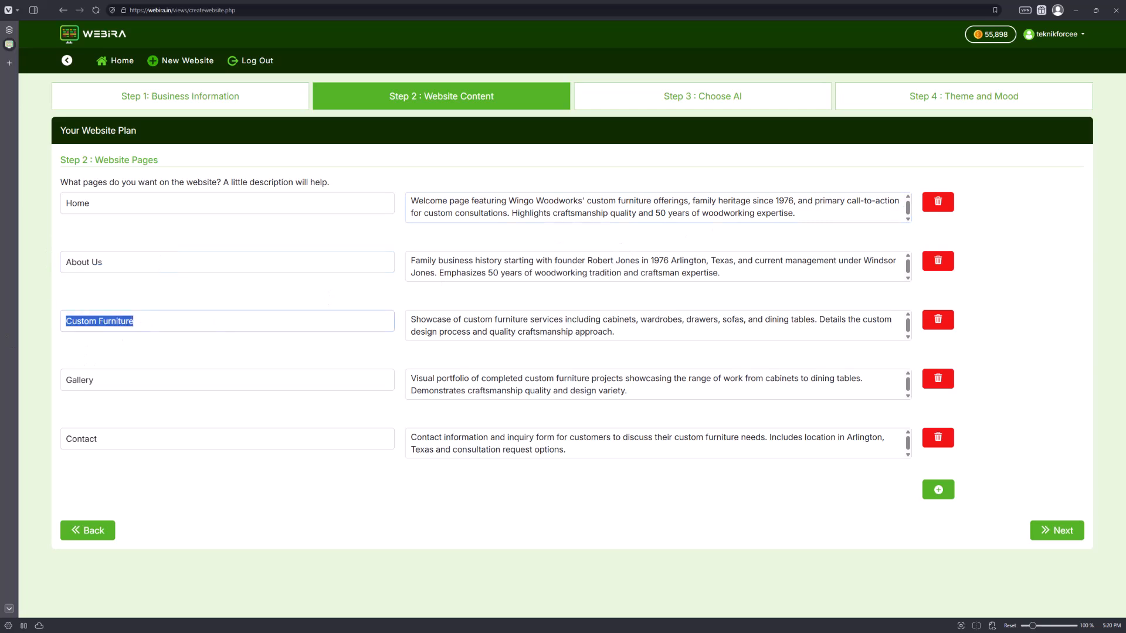
triple_click(161, 375)
triple_click(99, 440)
click(105, 473)
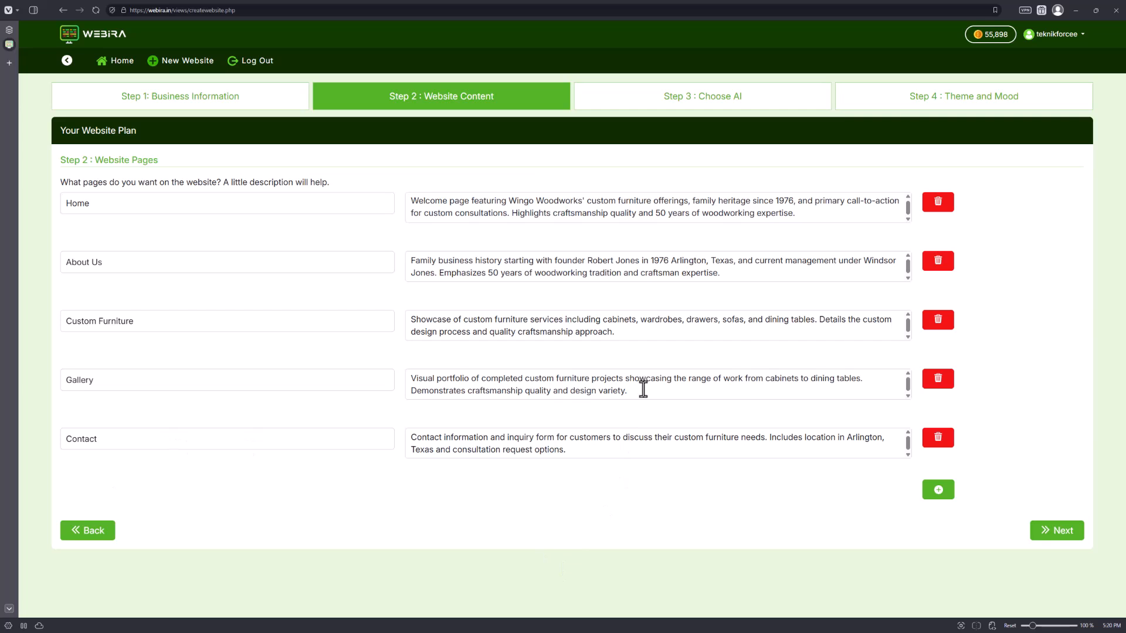
drag(644, 389, 385, 386)
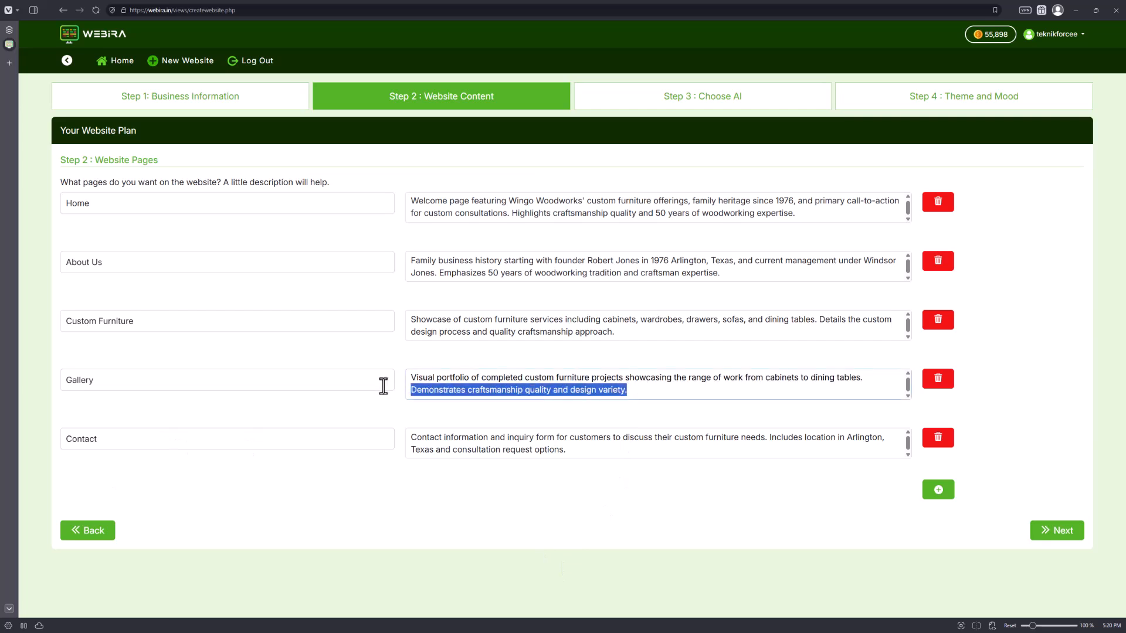
click(706, 388)
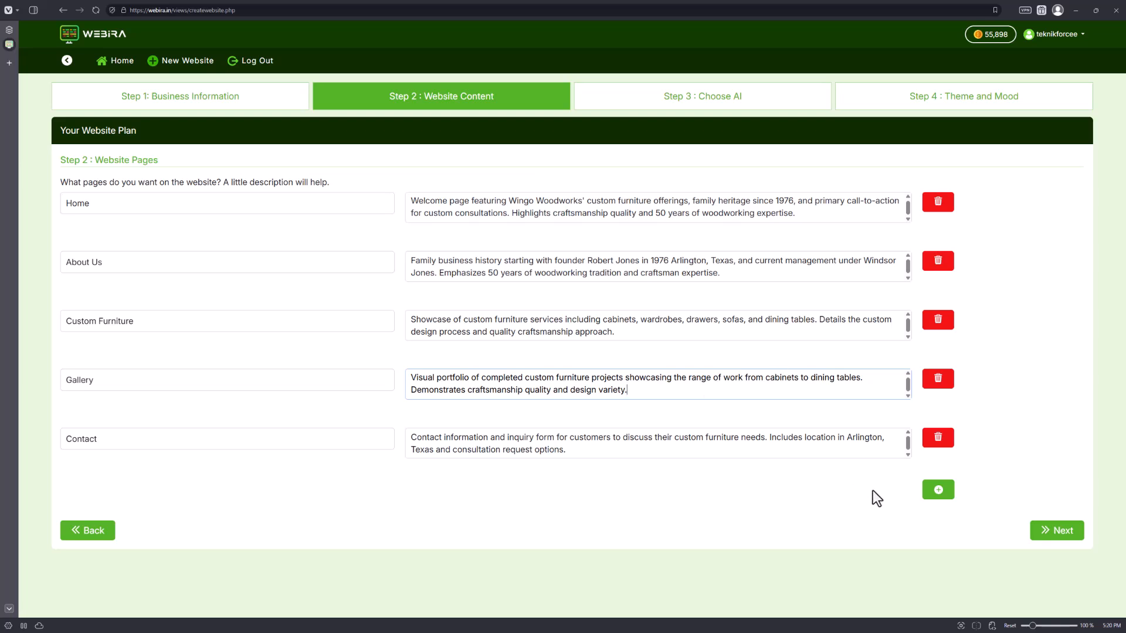
Add a blank page row, delete it again, and continue to the AI model selection step.
click(931, 495)
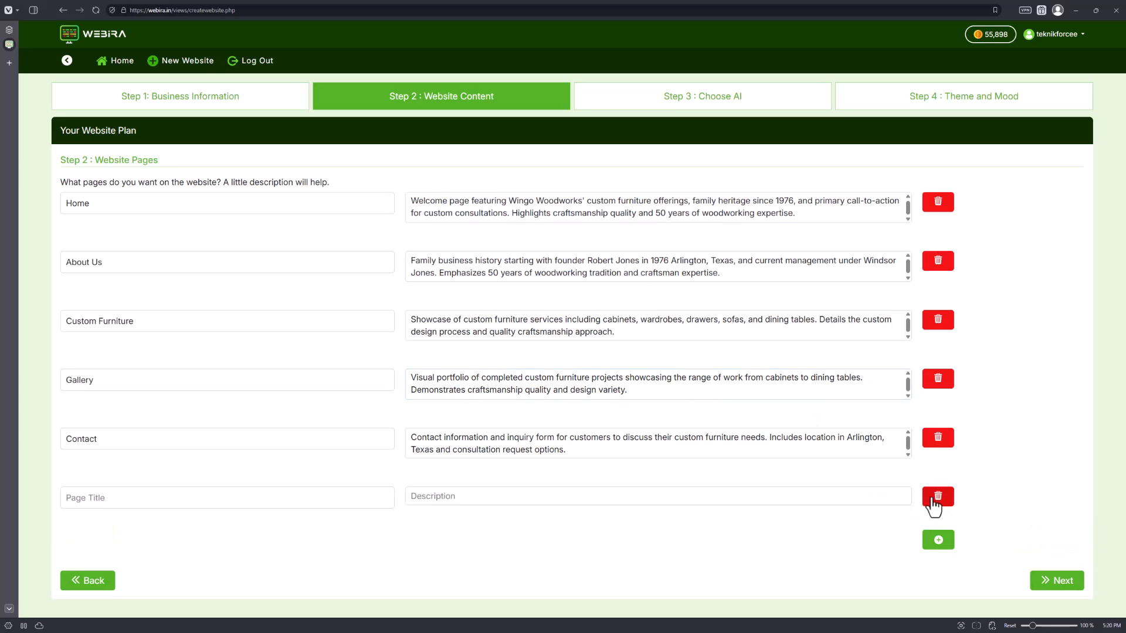
click(932, 498)
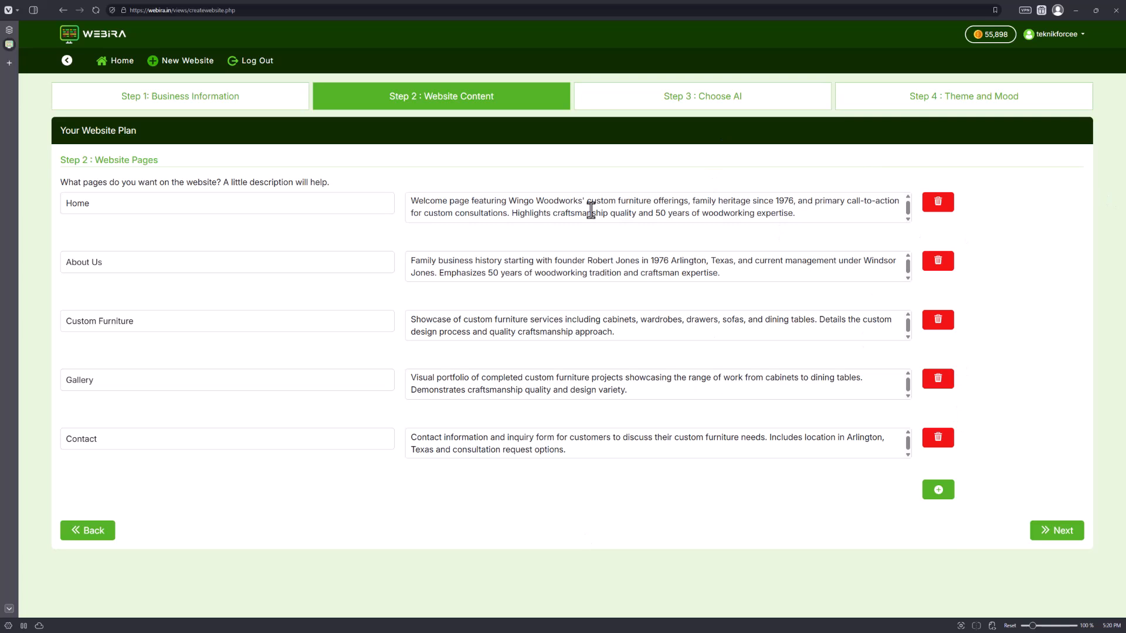
click(1063, 540)
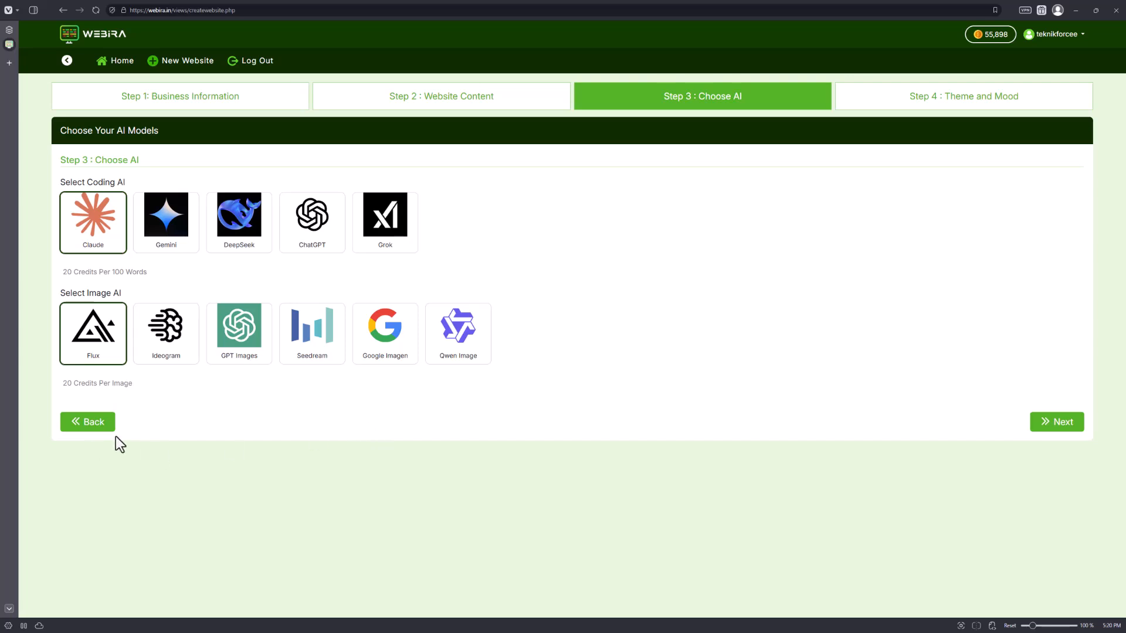
Choose Claude as the coding AI and Flux as the image AI, then continue to the theme and mood step.
click(161, 354)
click(223, 353)
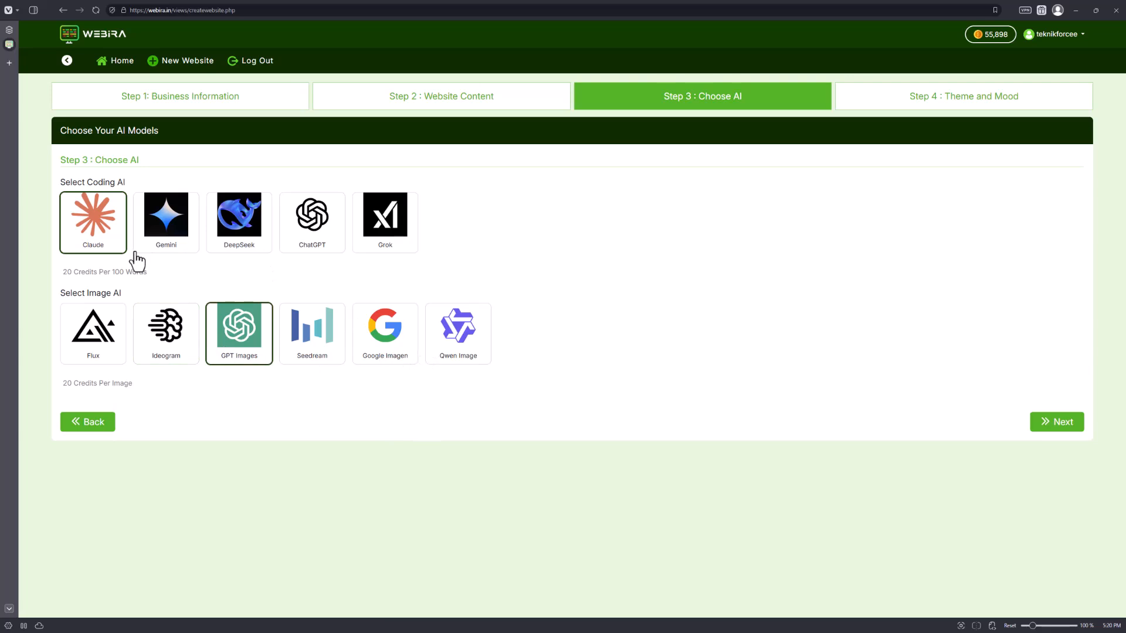
click(175, 250)
click(224, 251)
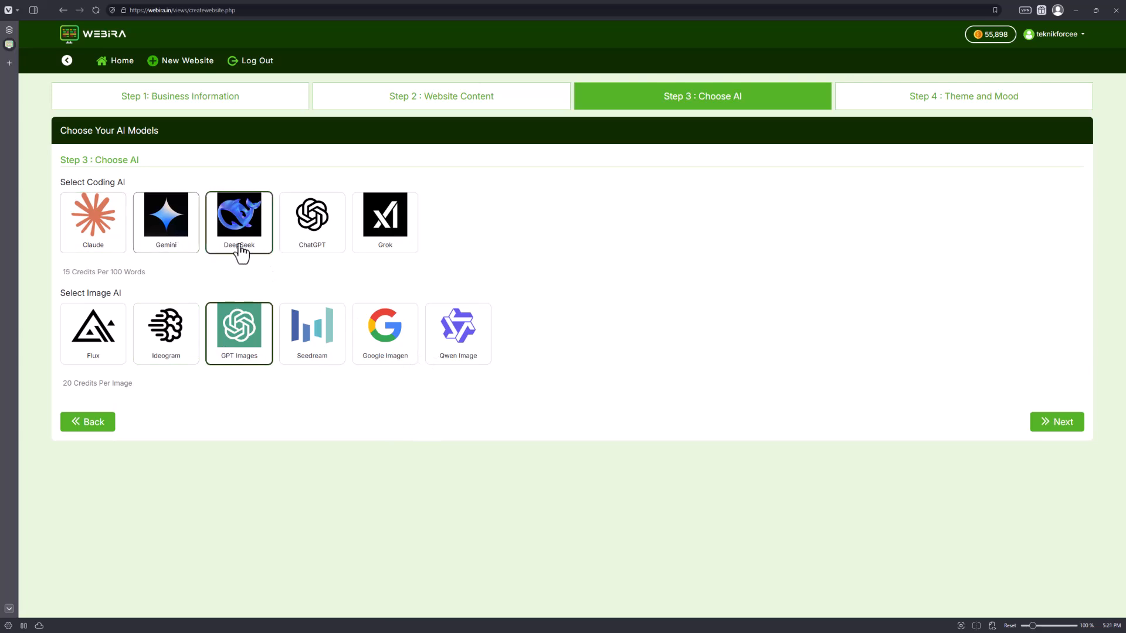
click(101, 238)
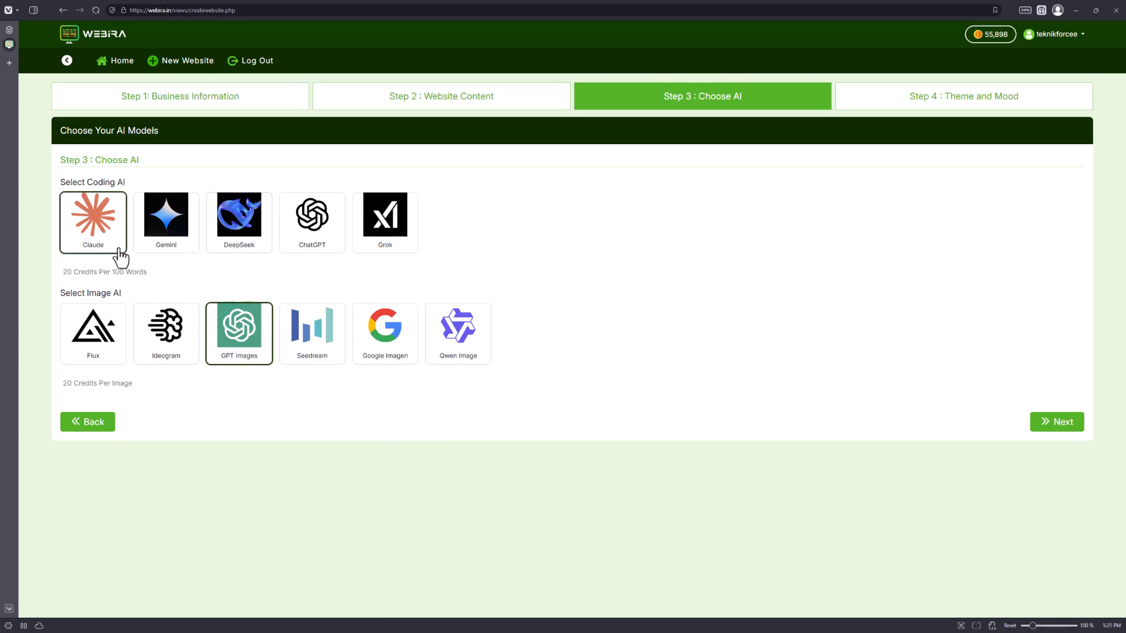
click(89, 351)
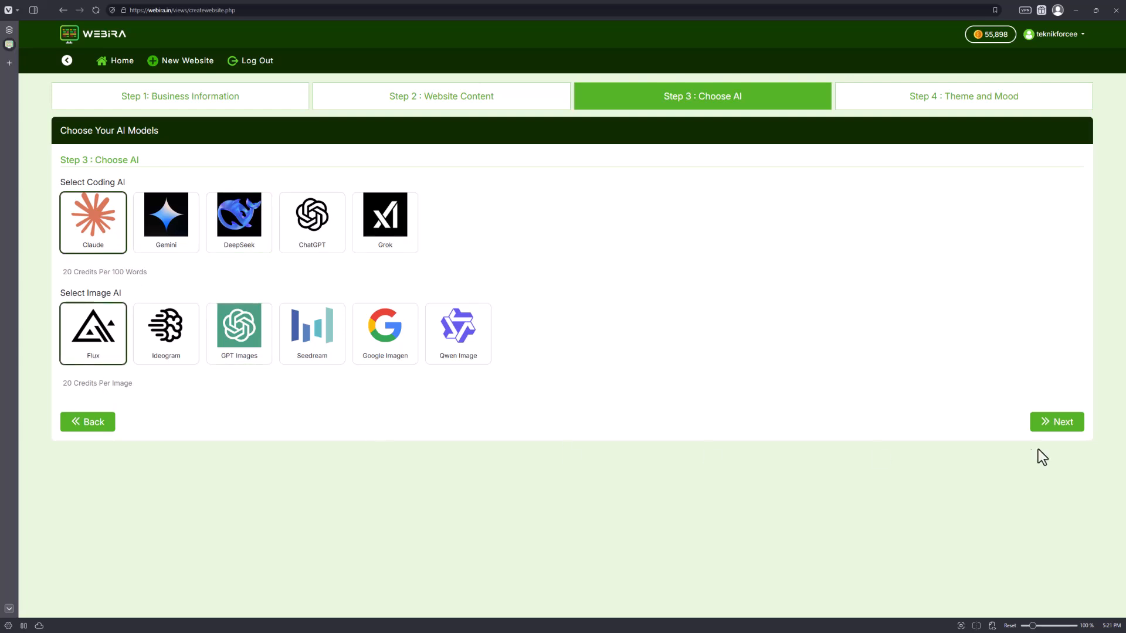
click(235, 359)
click(73, 338)
click(1072, 427)
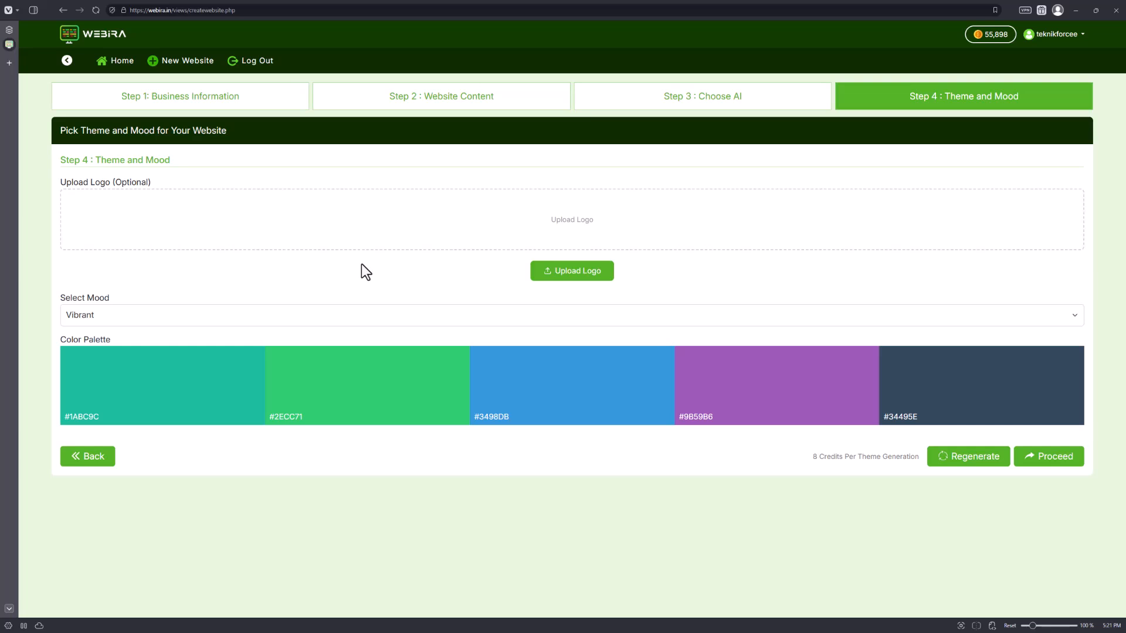
Upload the orange logo image from the Projects > _Graphics > Publicsoft folder and proceed to generate the website.
click(551, 274)
scroll(65, 117, down, 5)
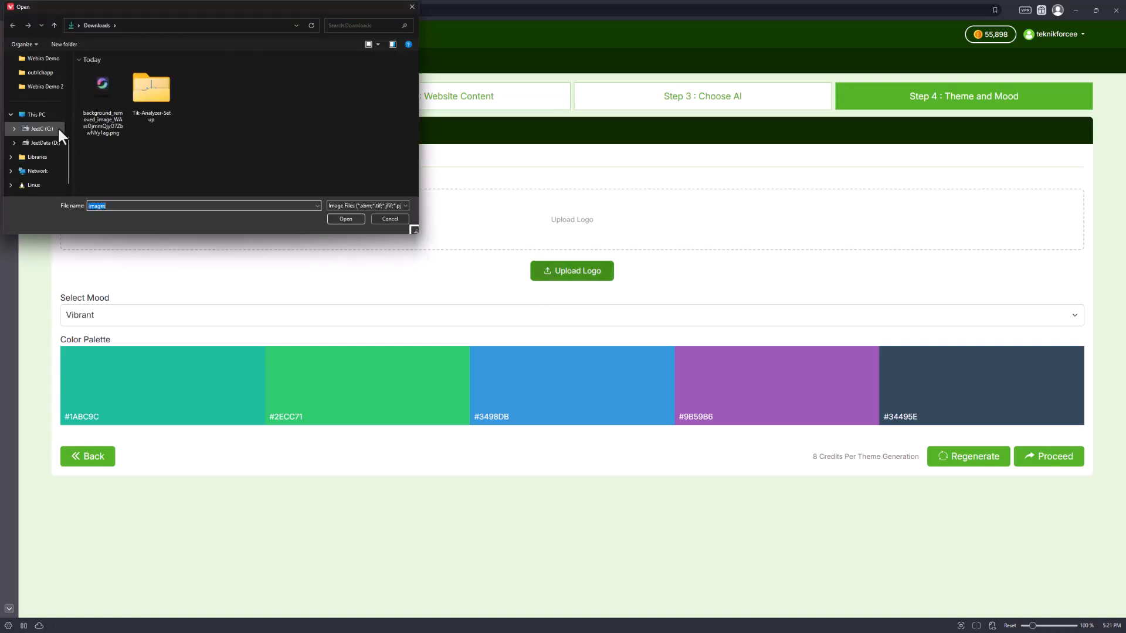
click(44, 143)
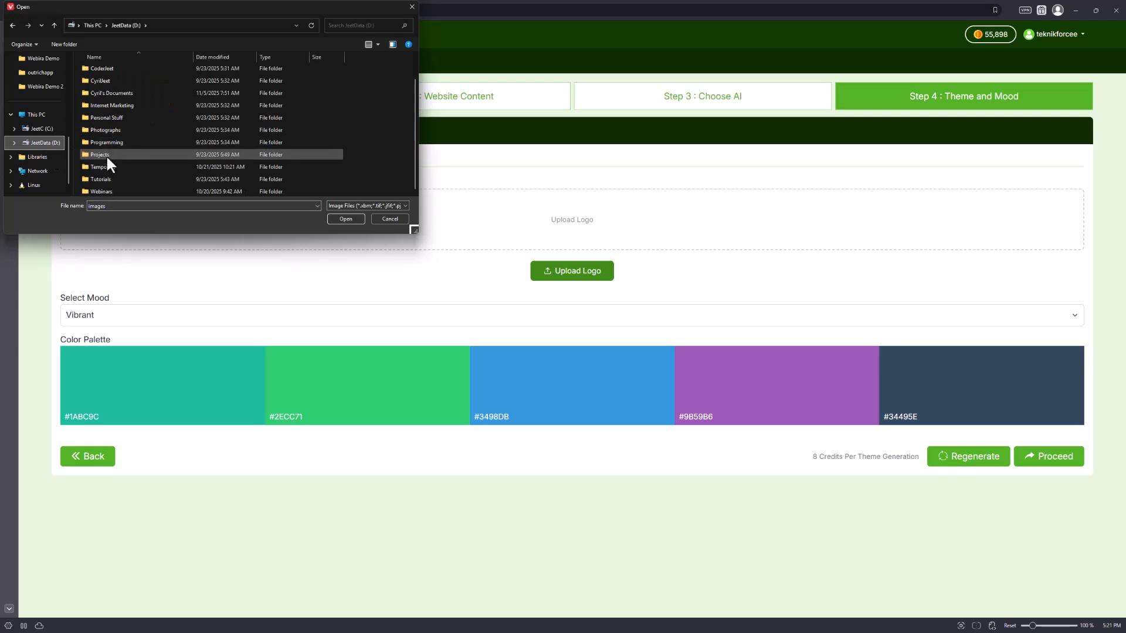
double_click(106, 155)
double_click(103, 95)
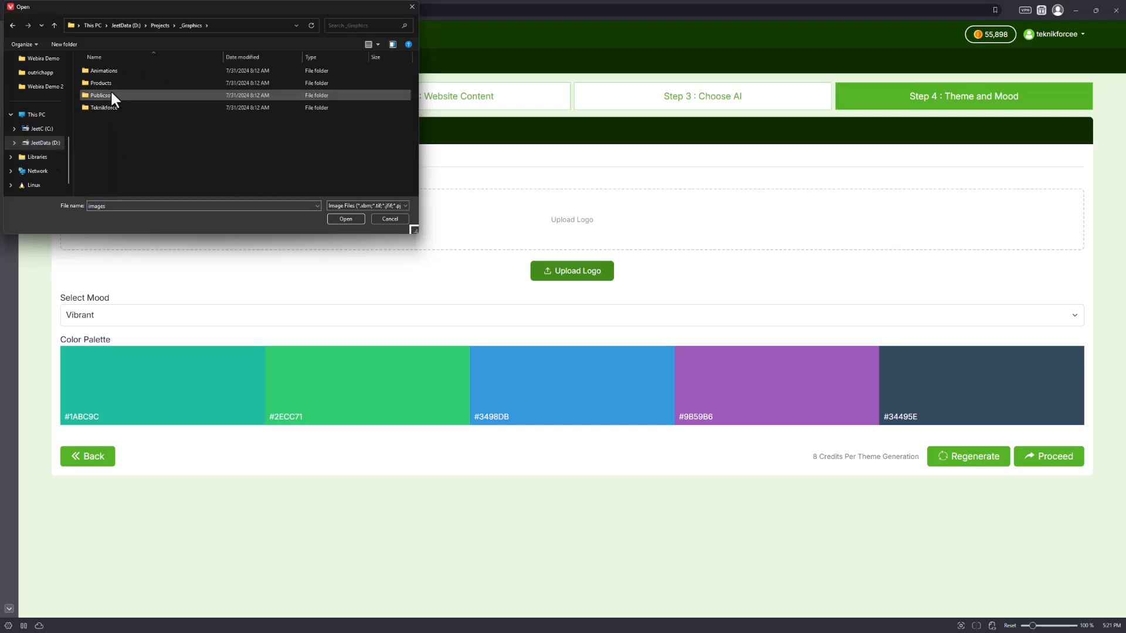
double_click(116, 98)
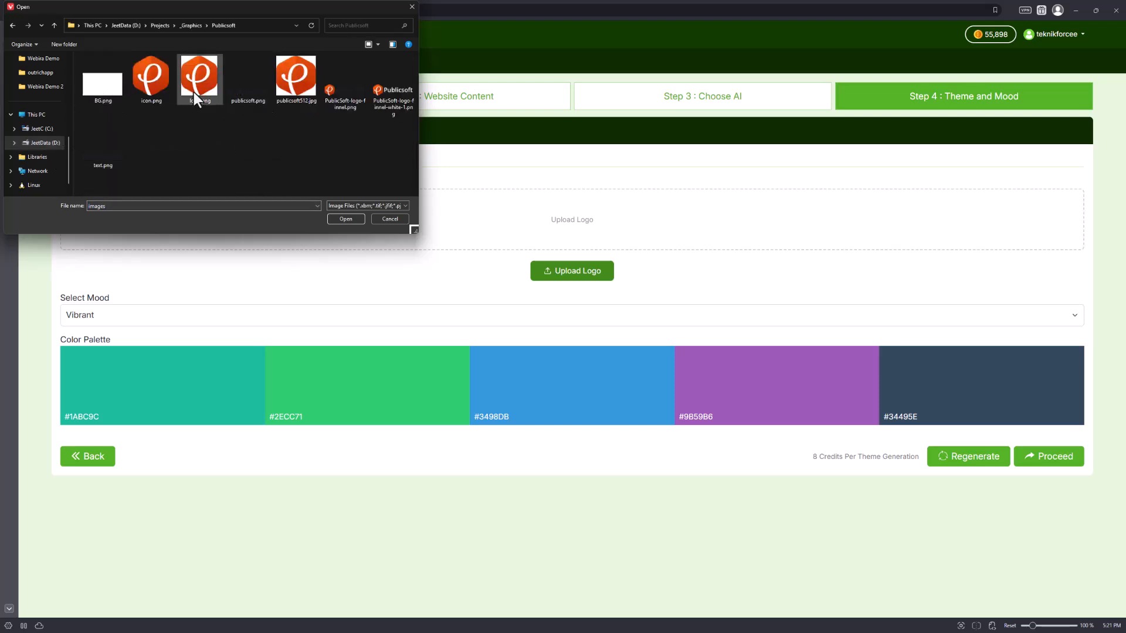
double_click(194, 88)
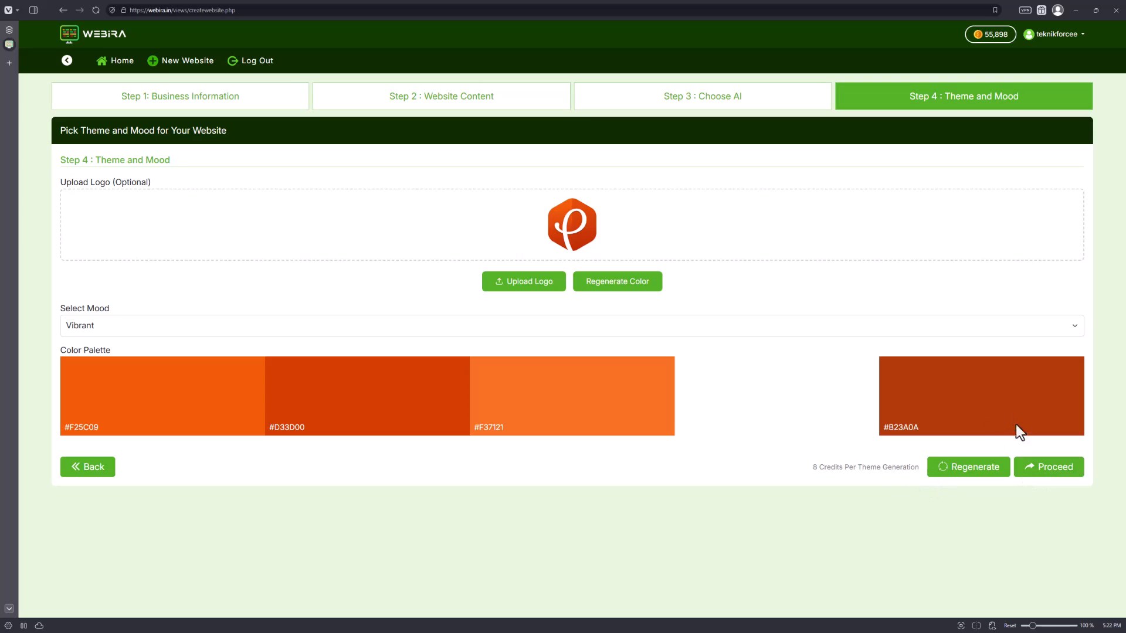
click(1065, 475)
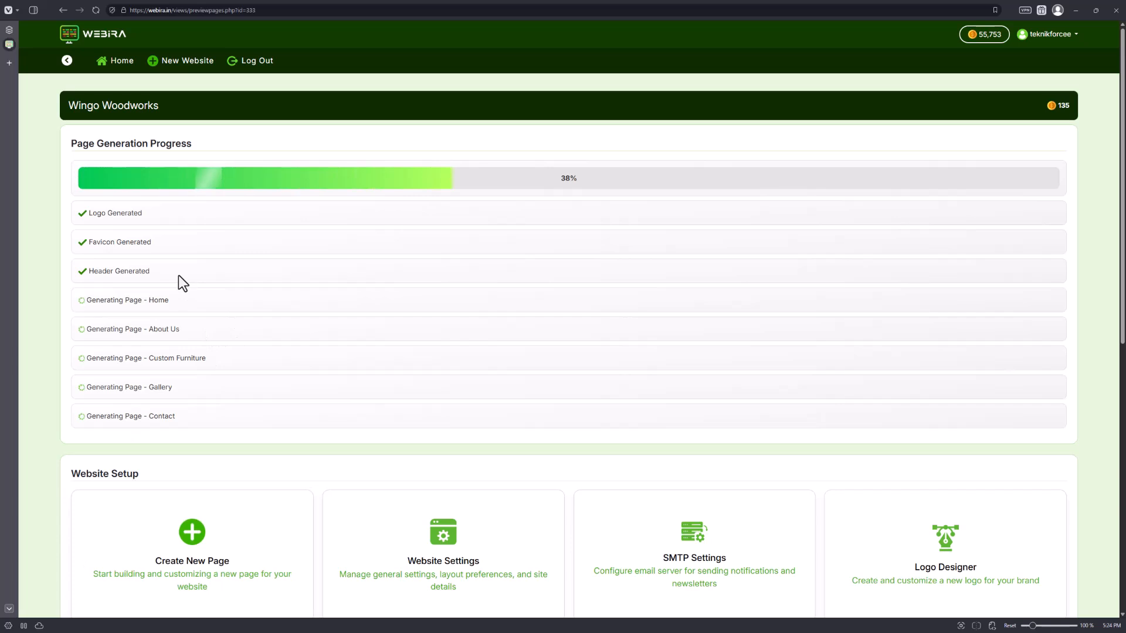
Follow the page generation progress and open the generated Home page in the editor.
scroll(224, 350, down, 3)
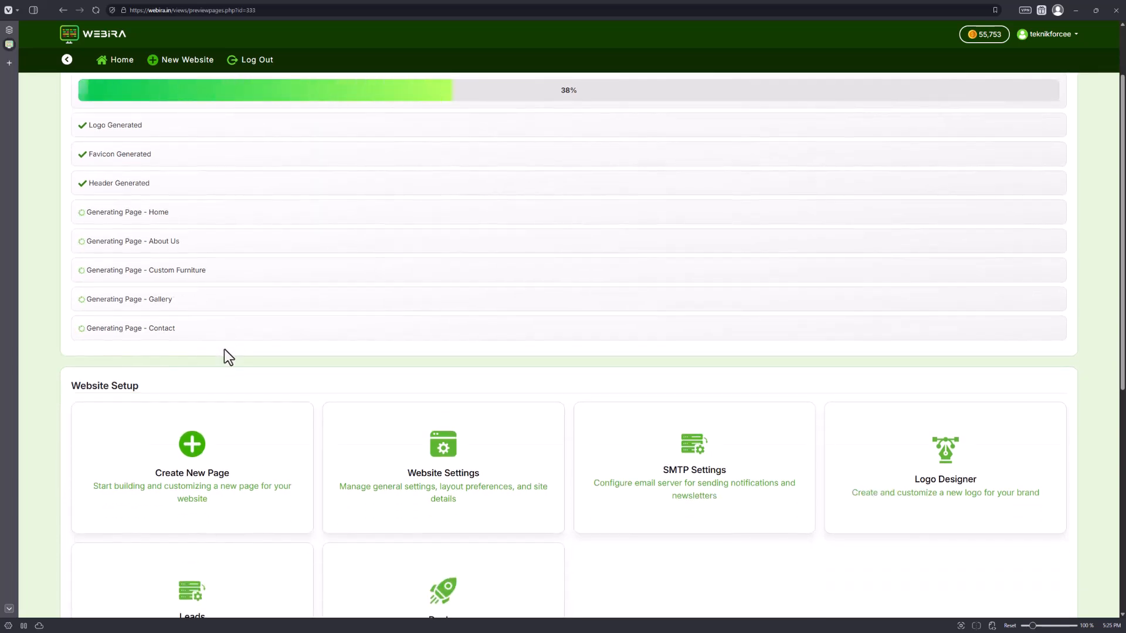
scroll(722, 243, up, 1)
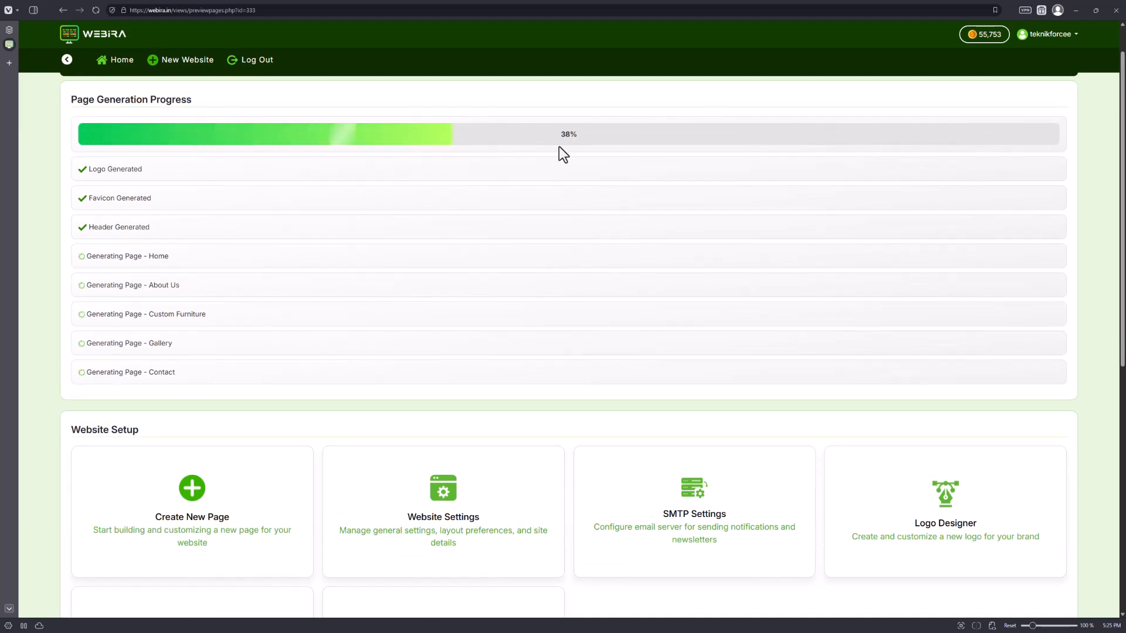
scroll(417, 274, down, 7)
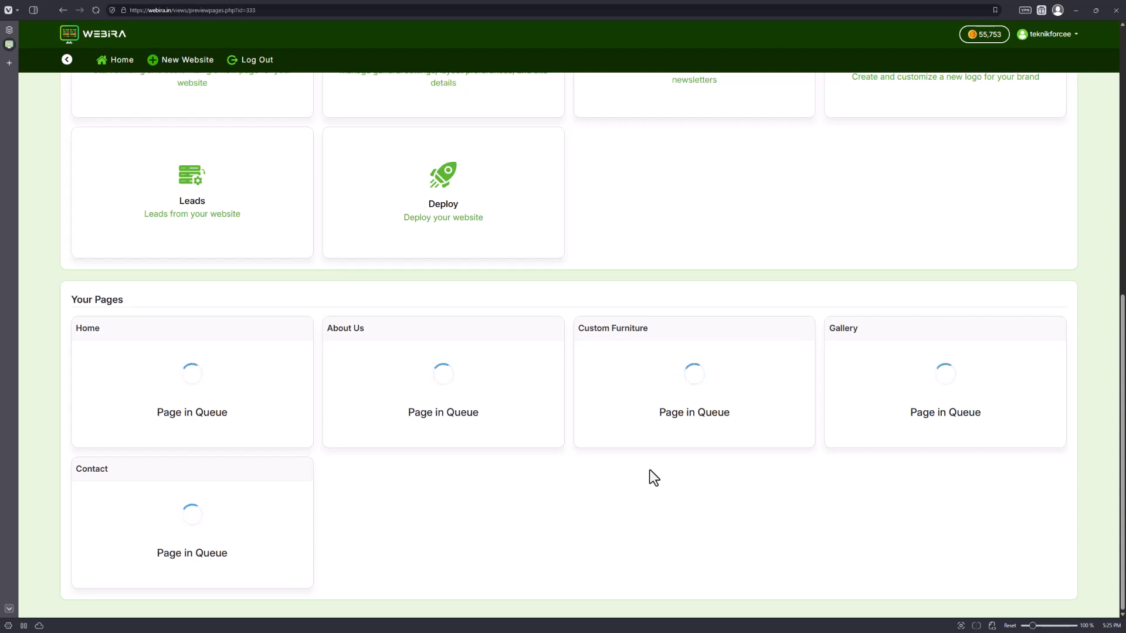
mouse_move(125, 359)
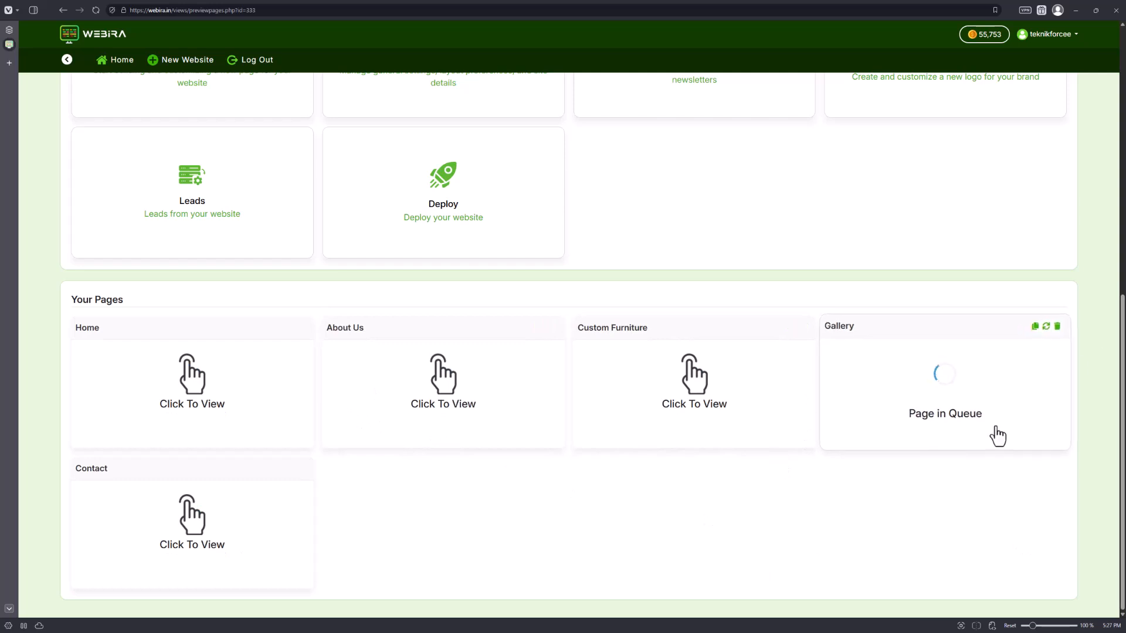
click(219, 391)
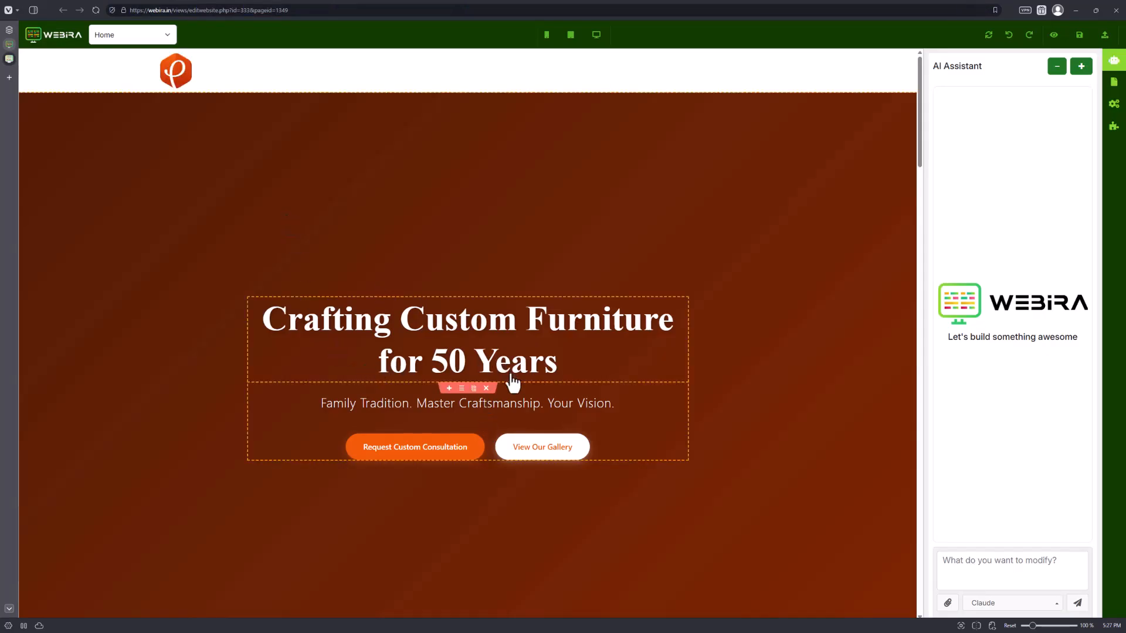
Scroll through the whole generated Home page, inspecting the hero, services, story, gallery, testimonials and footer sections.
scroll(402, 292, down, 2)
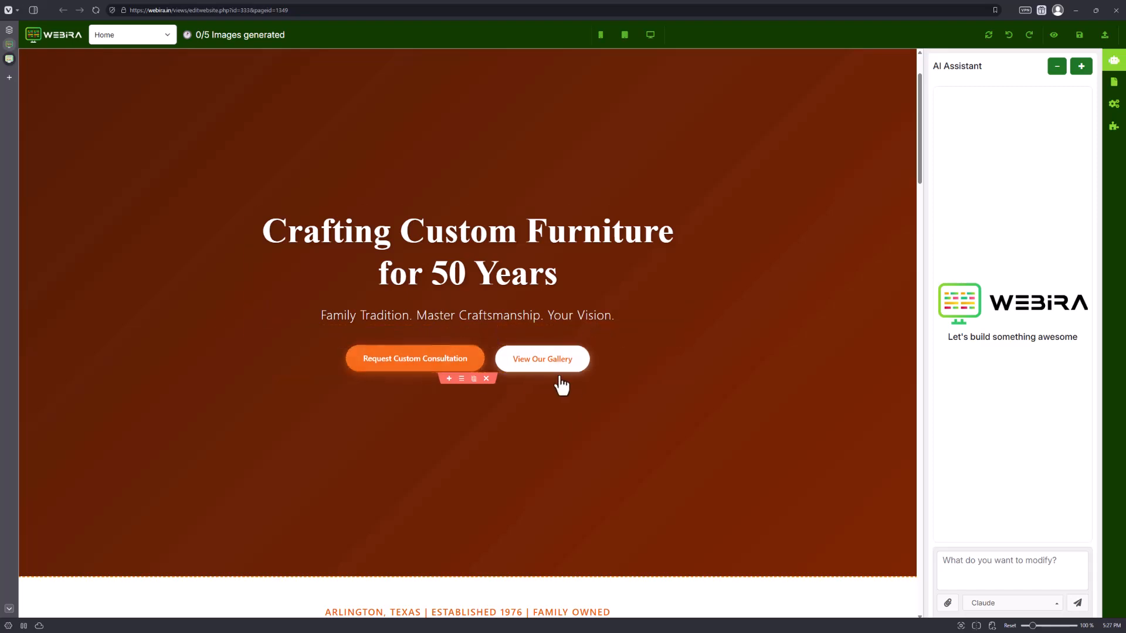
scroll(469, 381, down, 9)
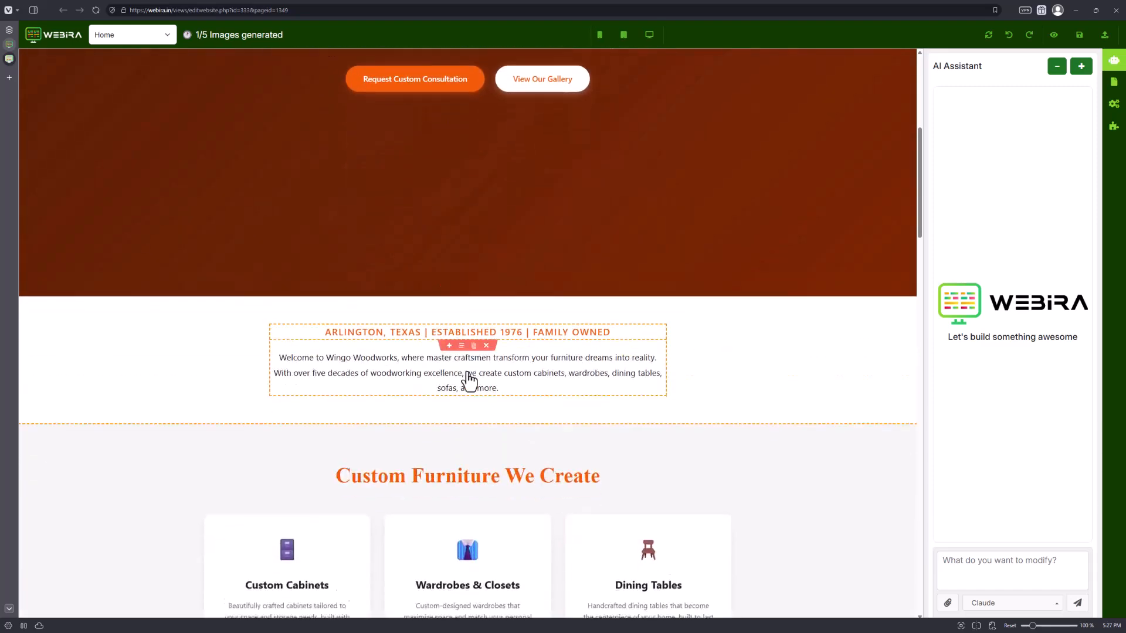
scroll(472, 382, down, 1)
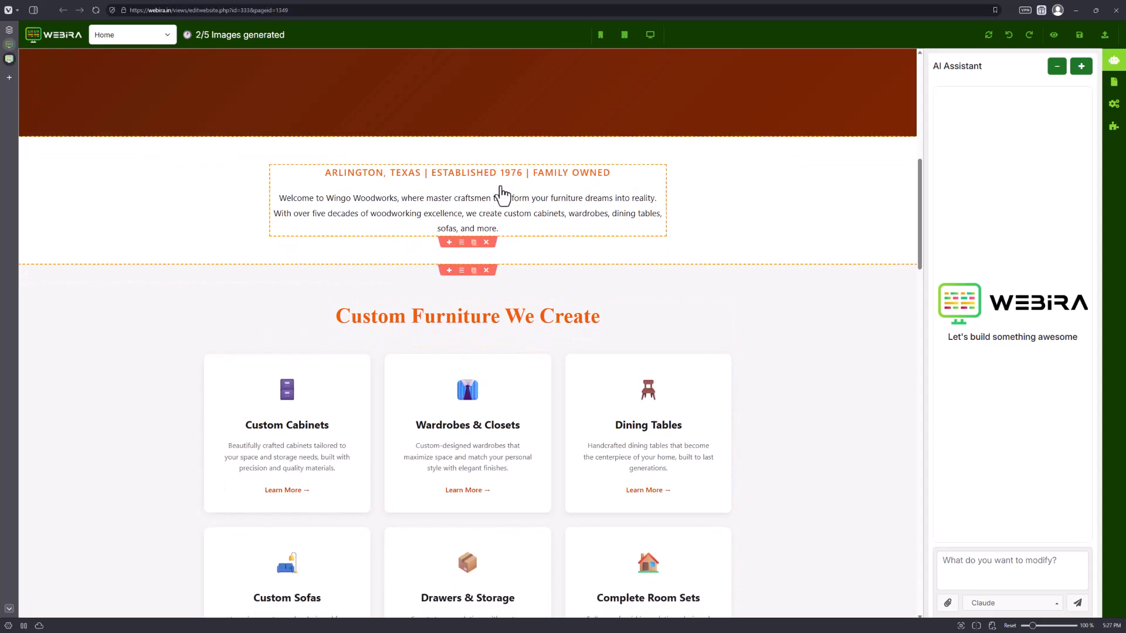
scroll(422, 327, up, 8)
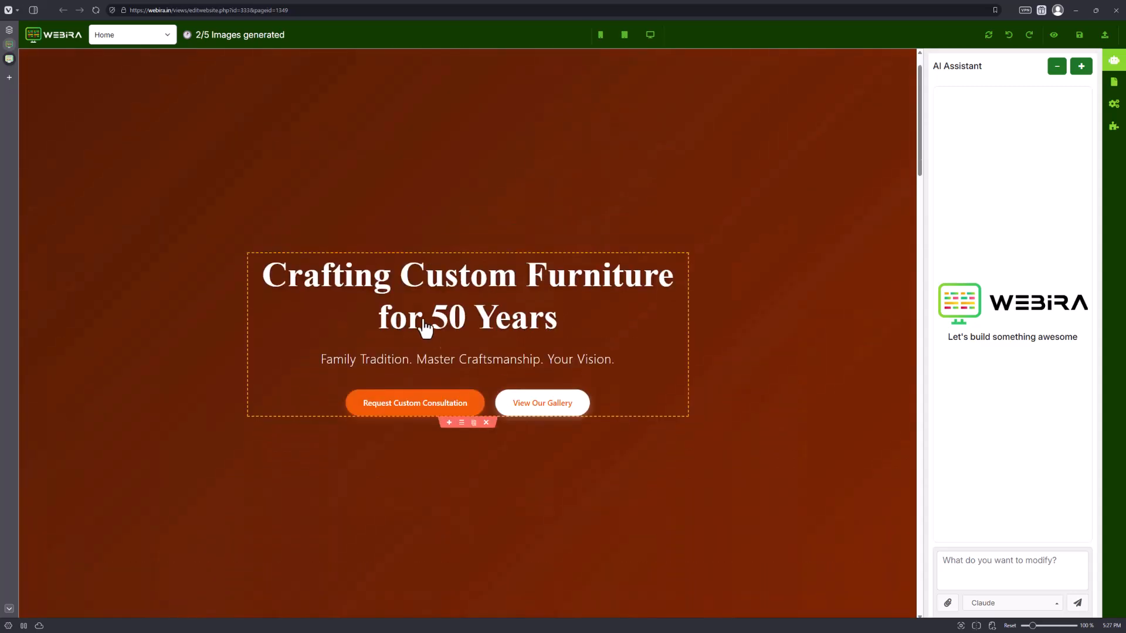
scroll(425, 332, down, 2)
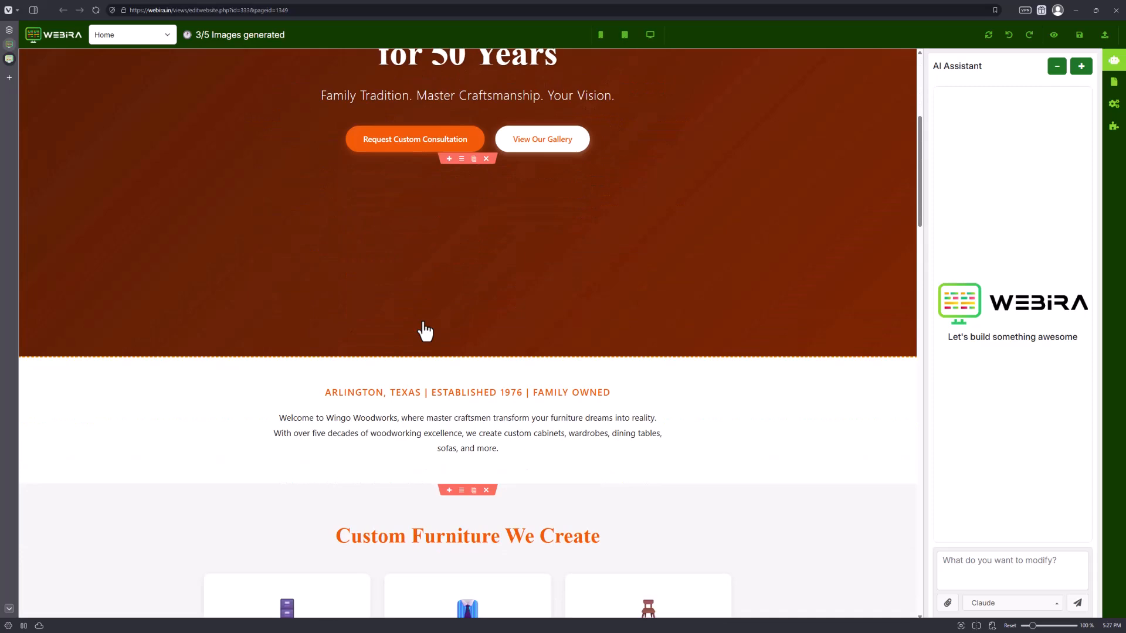
scroll(425, 332, down, 5)
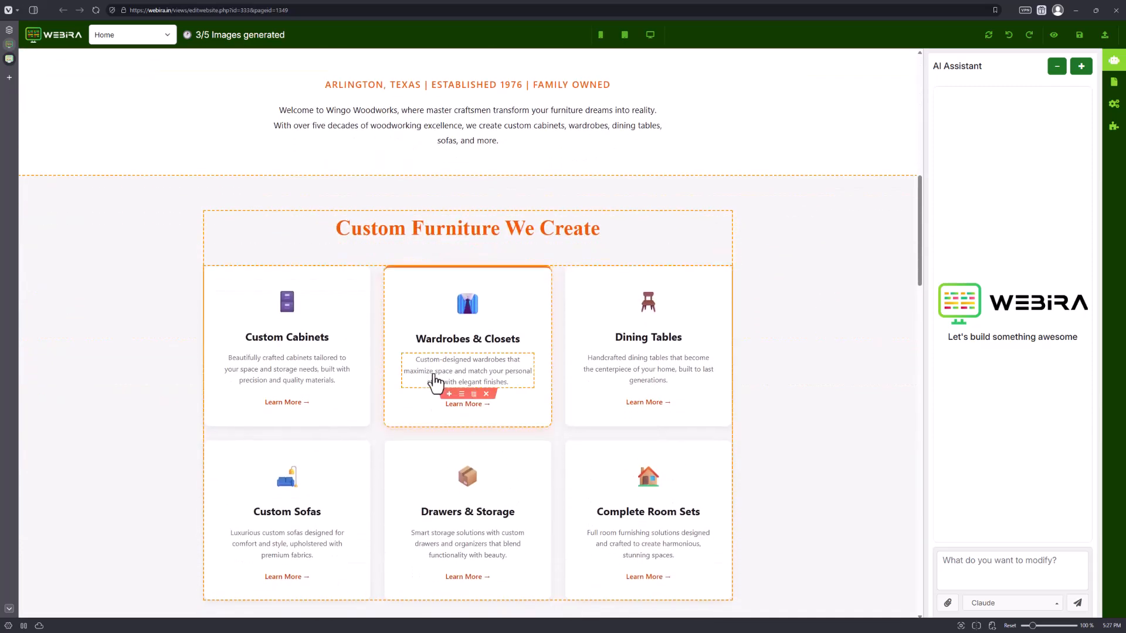
scroll(435, 384, down, 2)
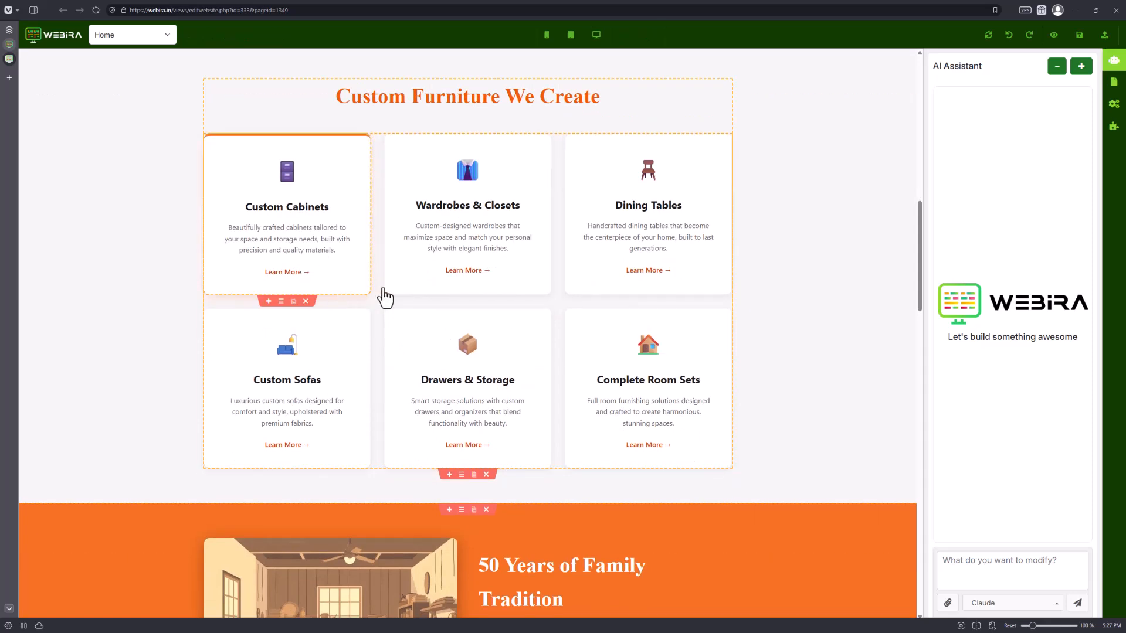
scroll(591, 352, down, 2)
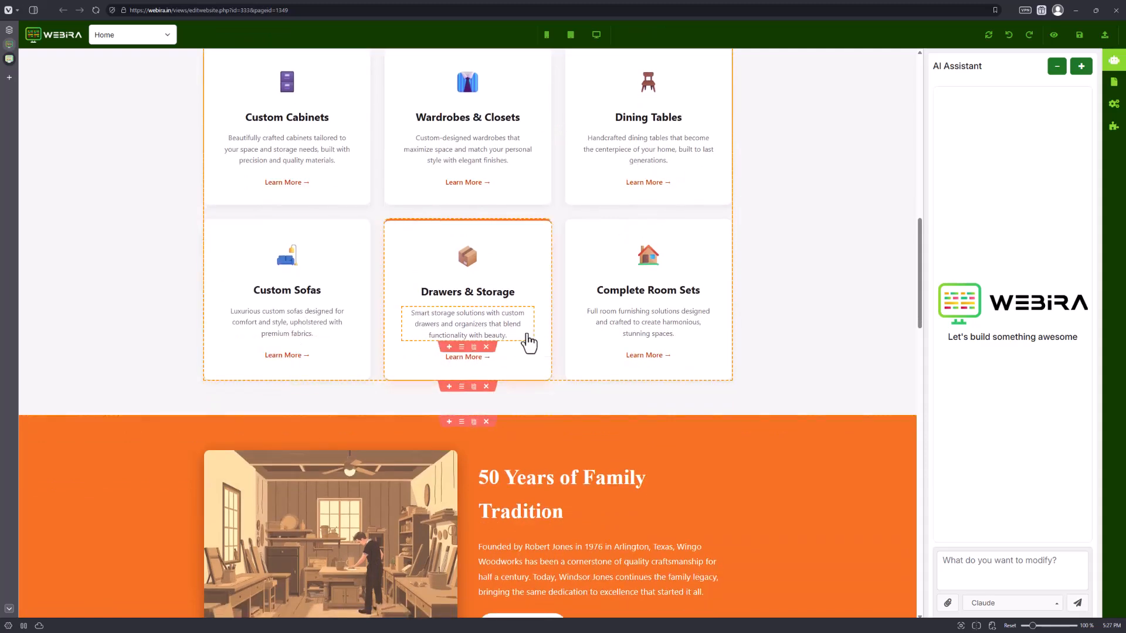
scroll(530, 343, down, 4)
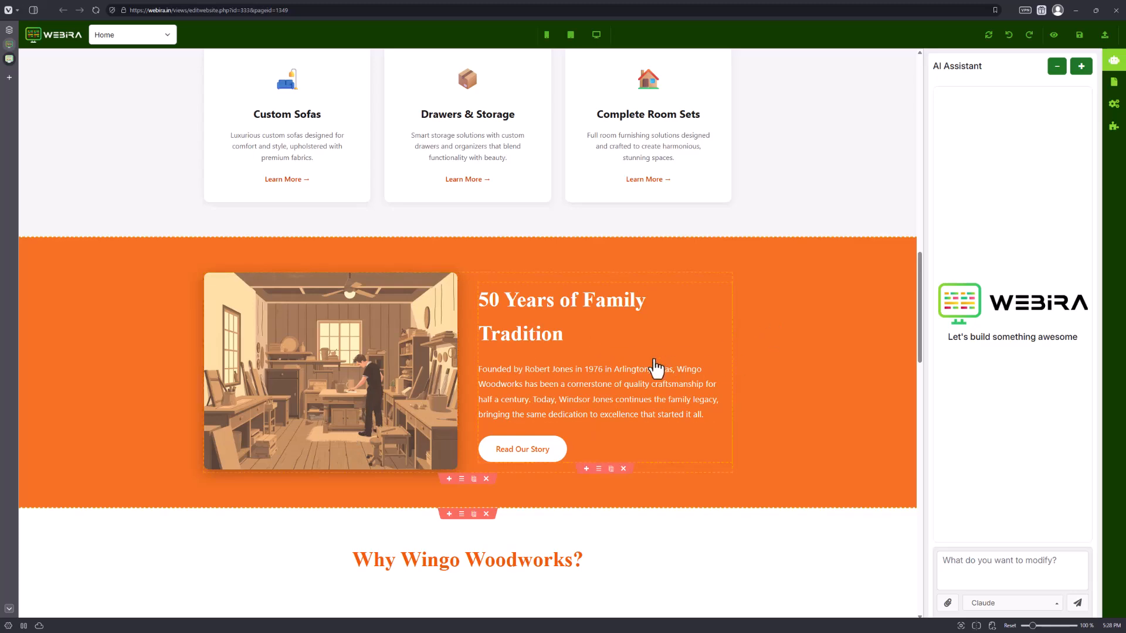
scroll(244, 405, down, 2)
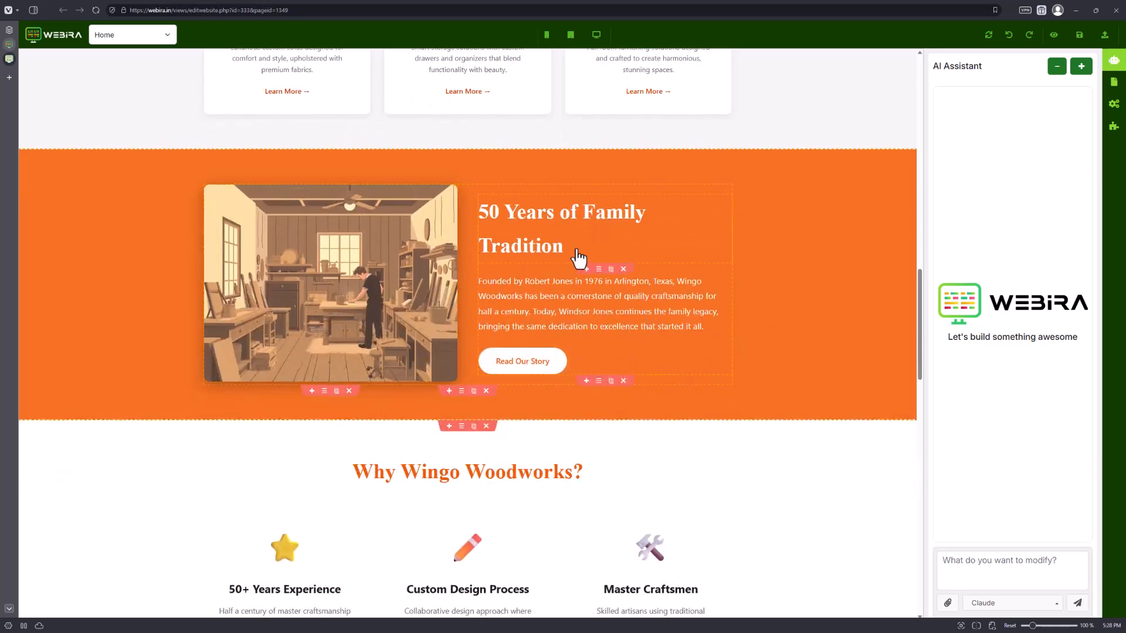
scroll(469, 369, down, 2)
scroll(410, 366, down, 1)
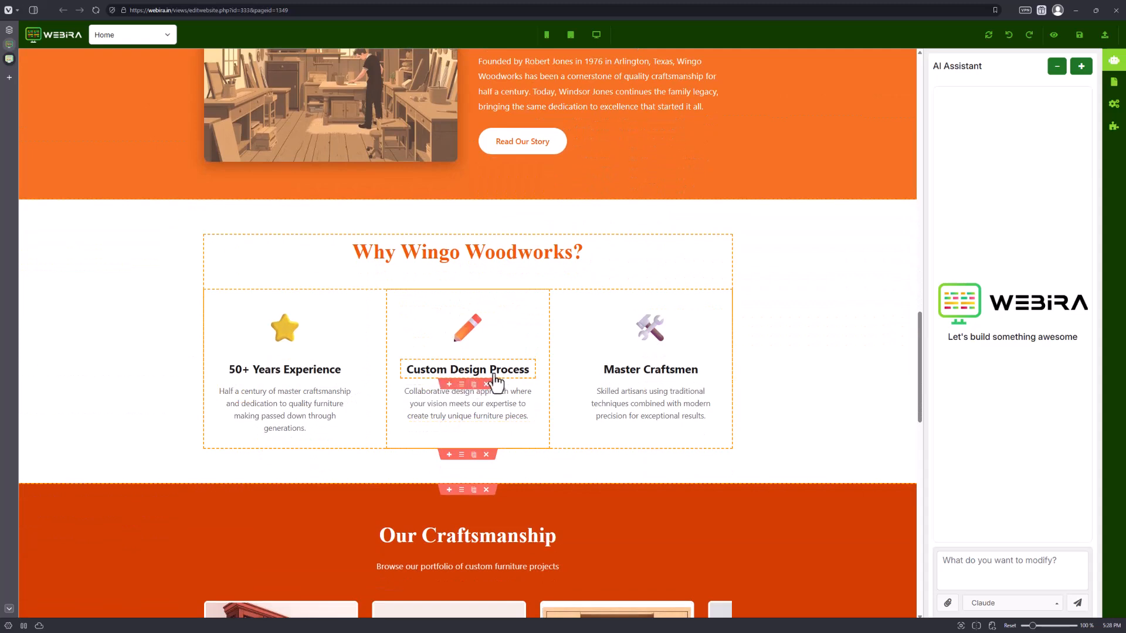
scroll(533, 408, down, 2)
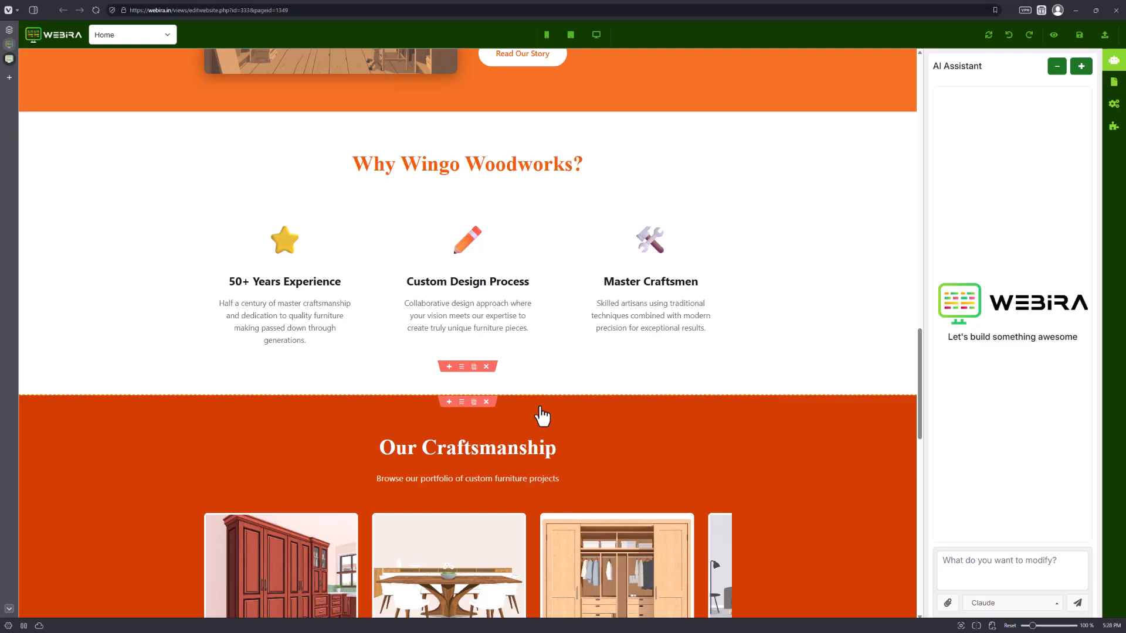
scroll(541, 416, down, 5)
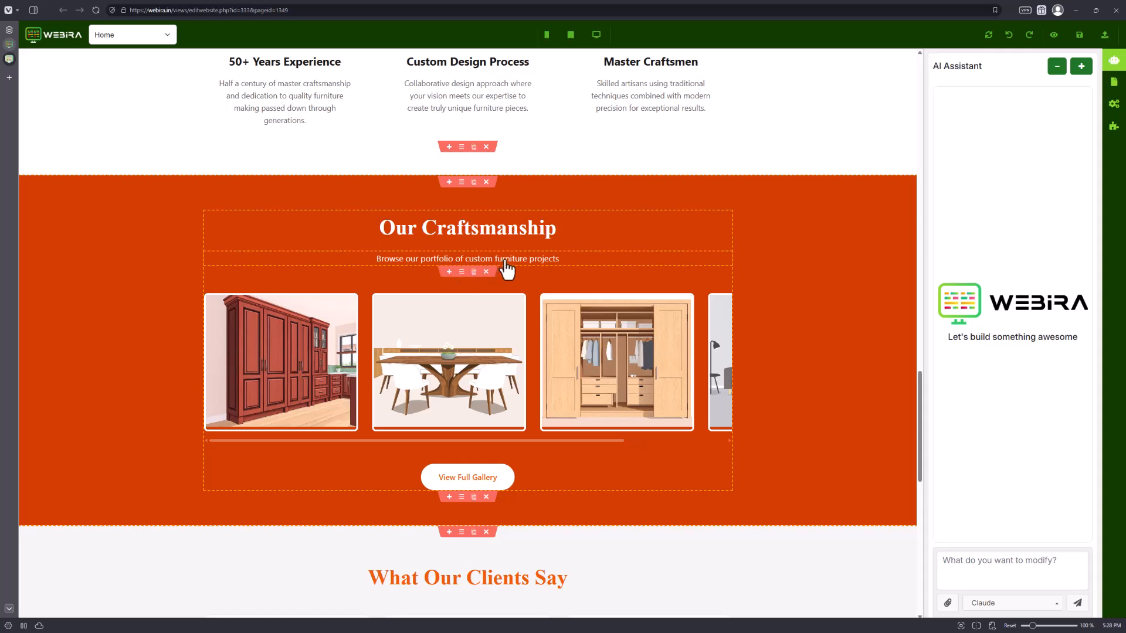
scroll(505, 269, down, 3)
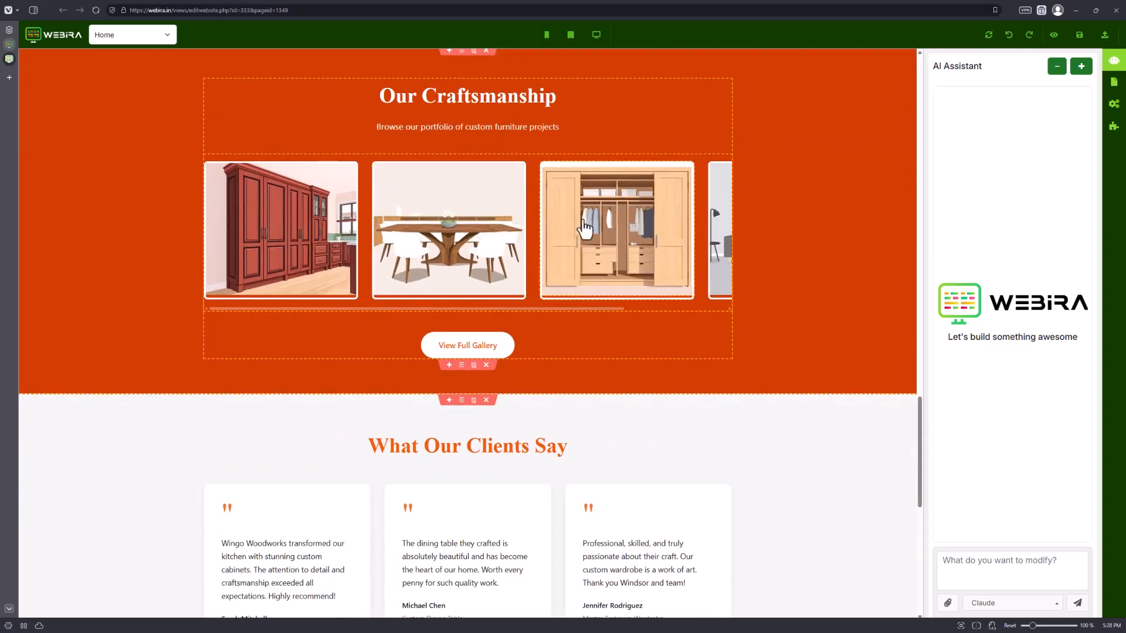
scroll(528, 270, down, 7)
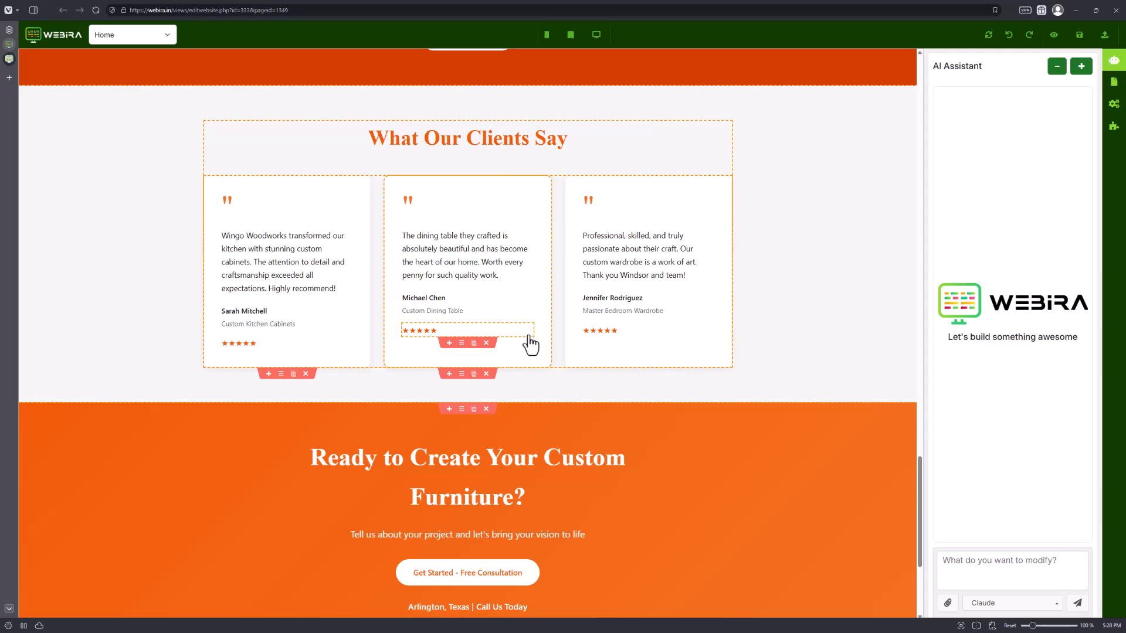
click(309, 267)
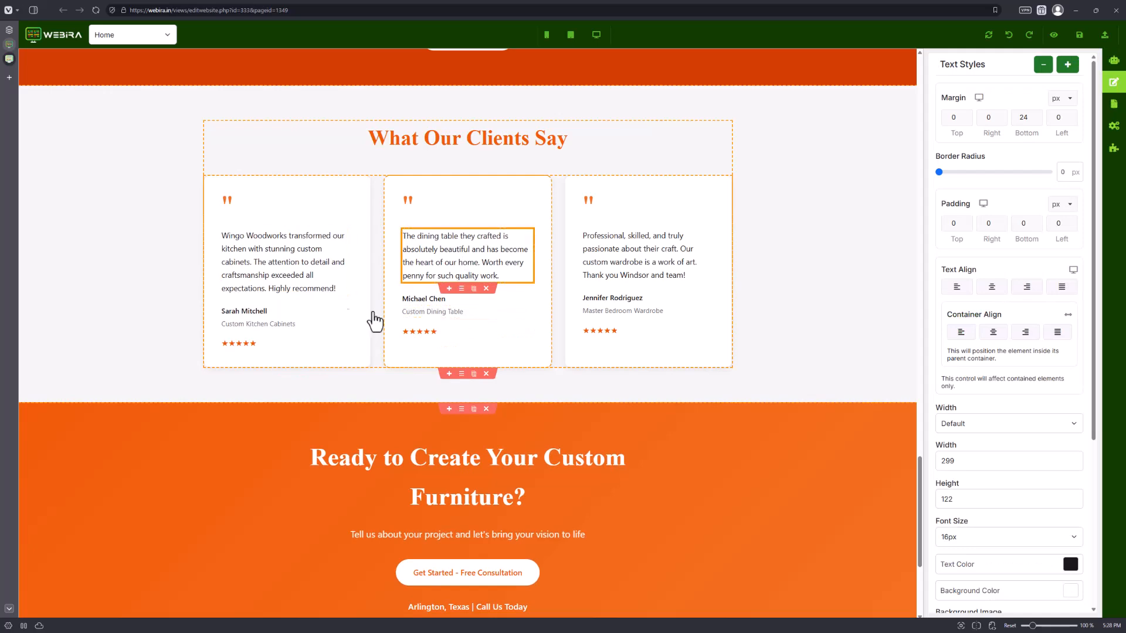
click(610, 262)
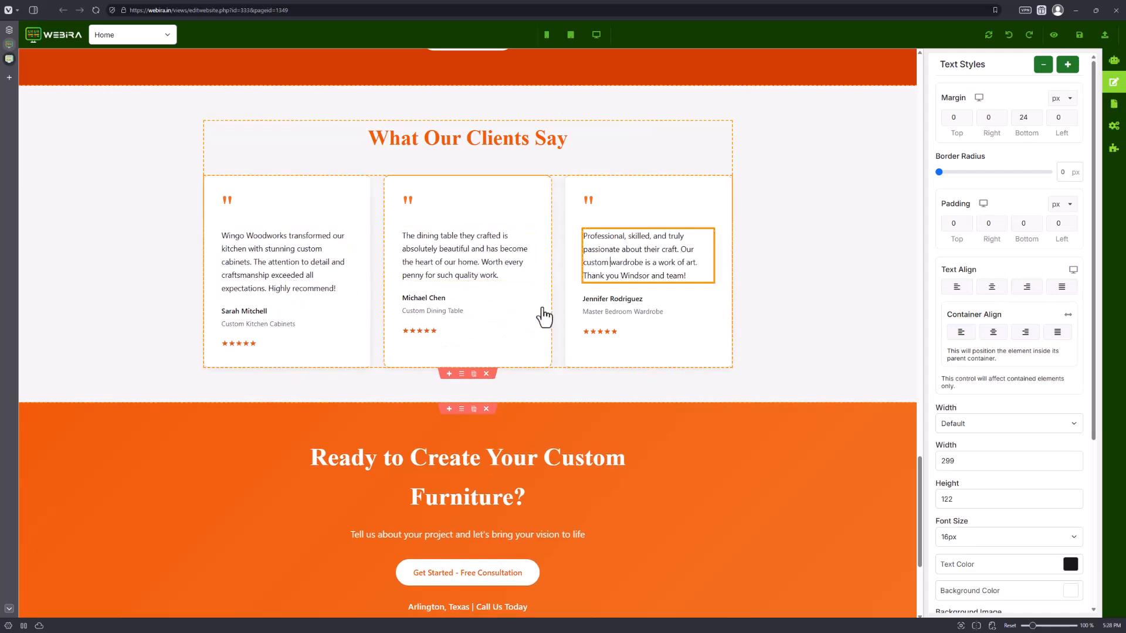
scroll(496, 351, down, 2)
scroll(494, 349, down, 1)
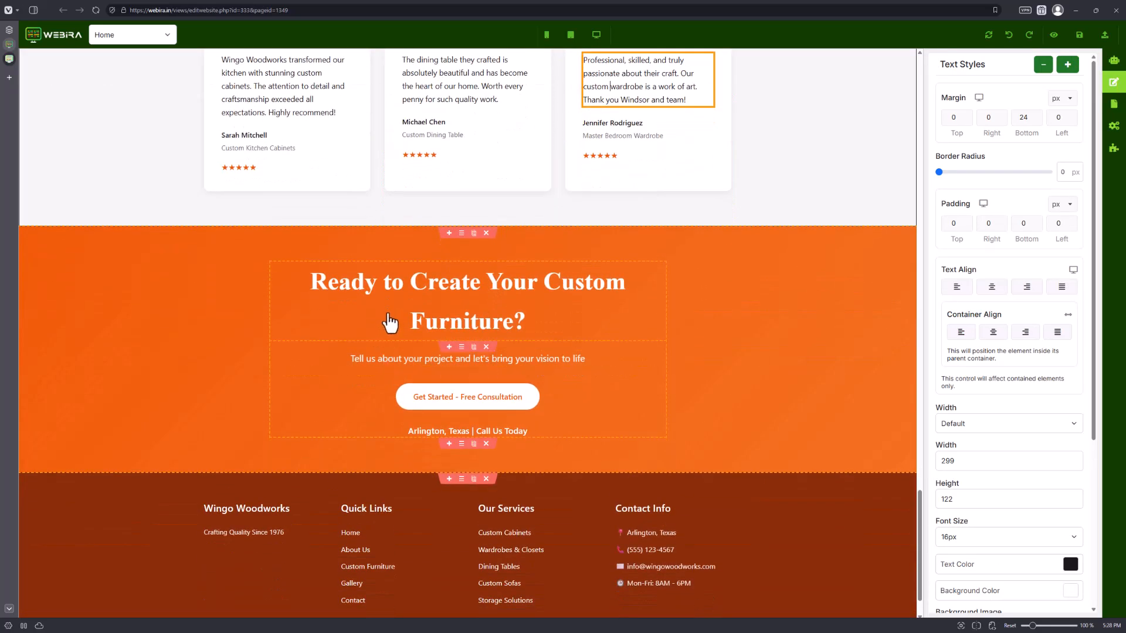
scroll(549, 333, down, 2)
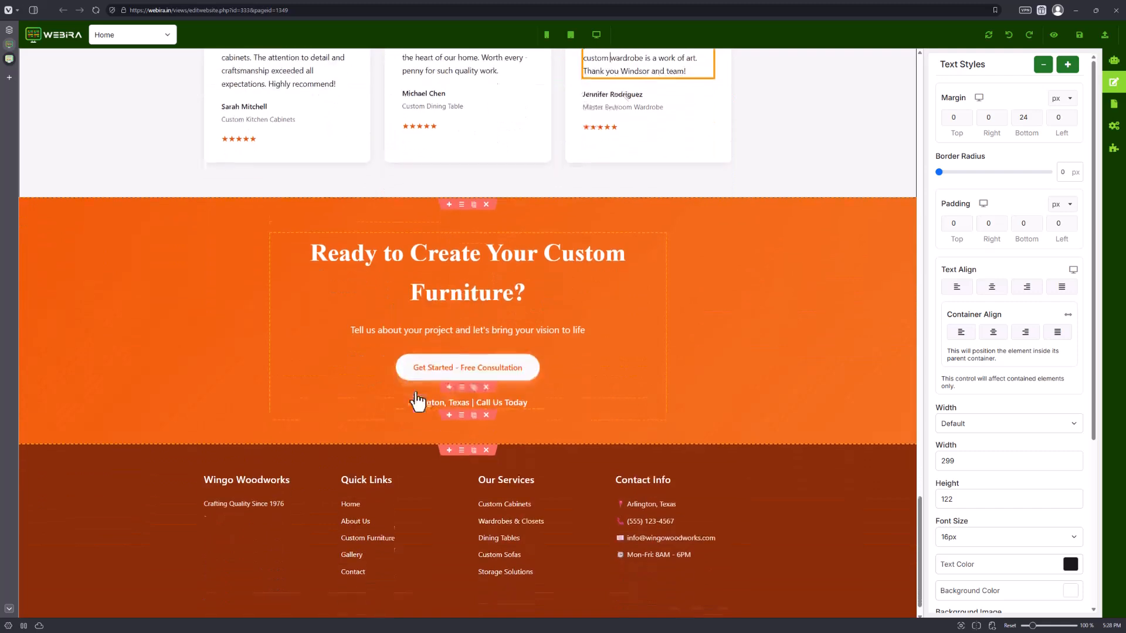
scroll(129, 257, up, 20)
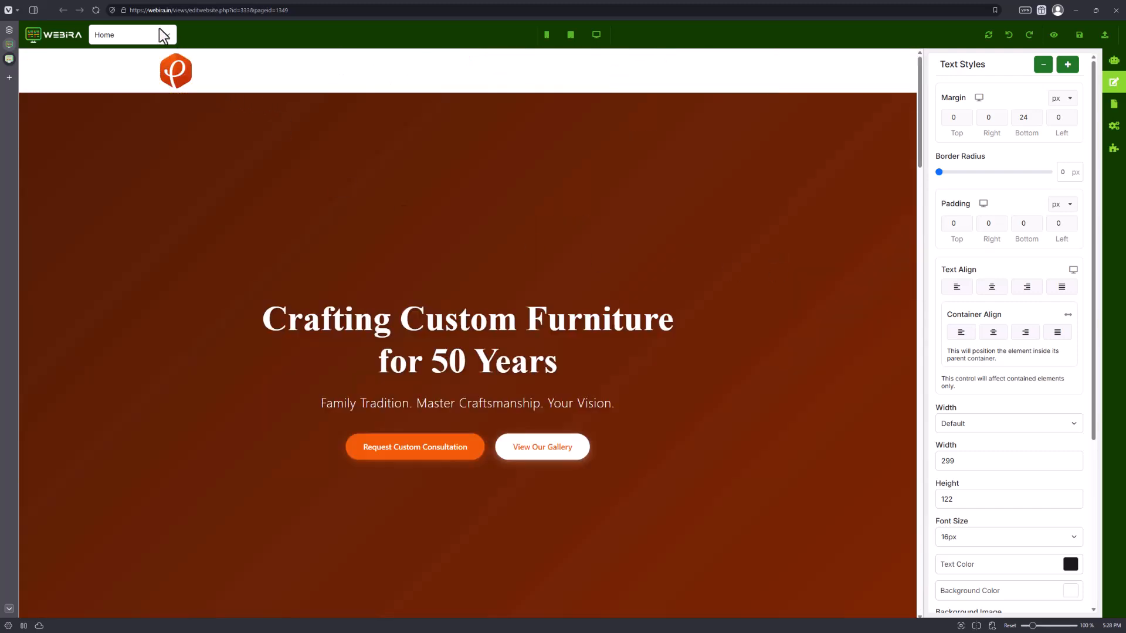
Switch to the About Us page and scroll through its story and timeline sections.
click(160, 32)
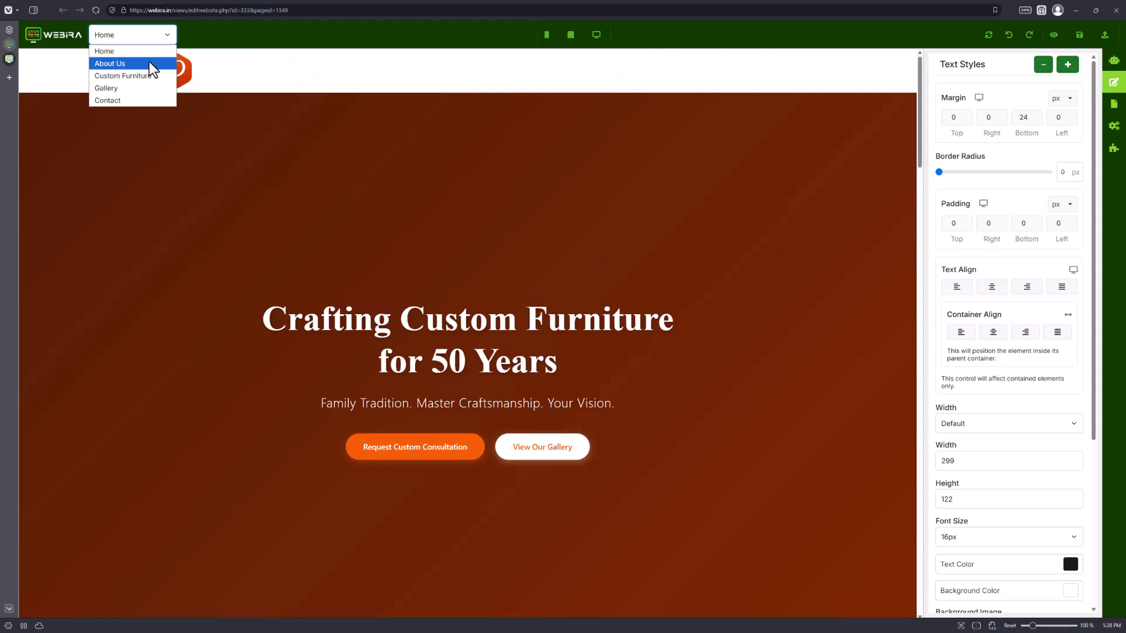
click(151, 66)
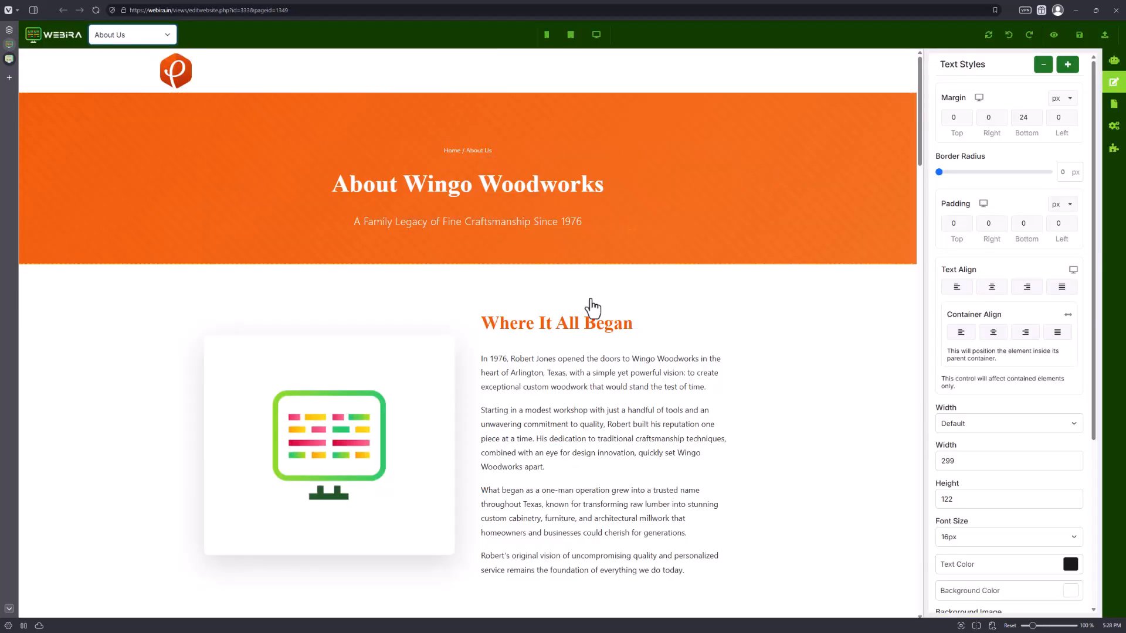
scroll(591, 307, down, 3)
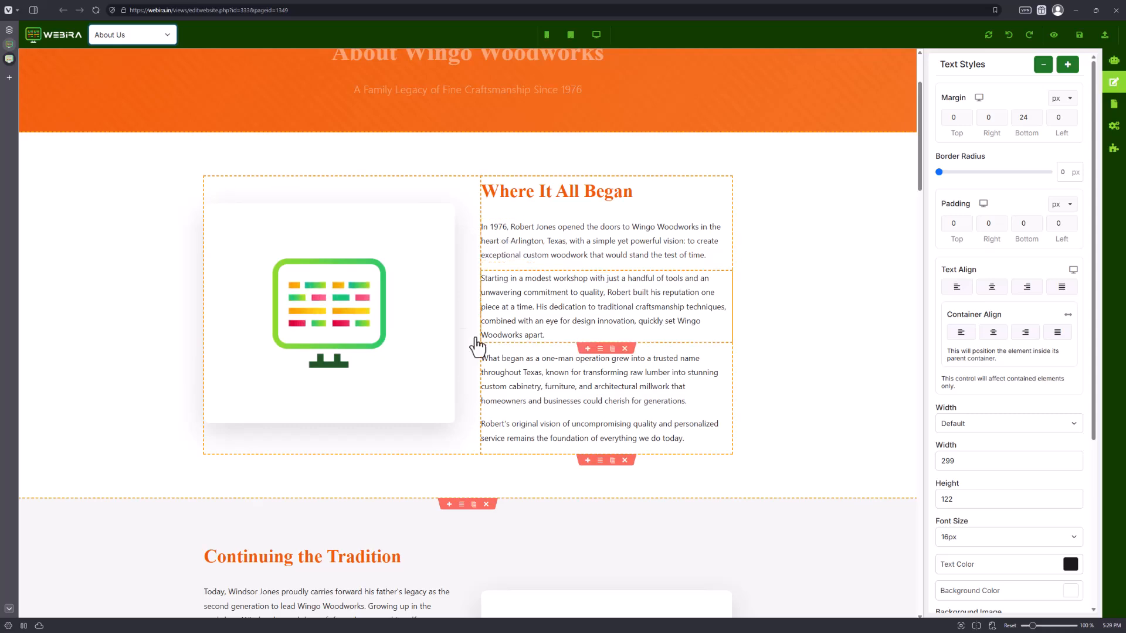
scroll(548, 253, down, 2)
scroll(545, 279, down, 4)
scroll(534, 288, up, 5)
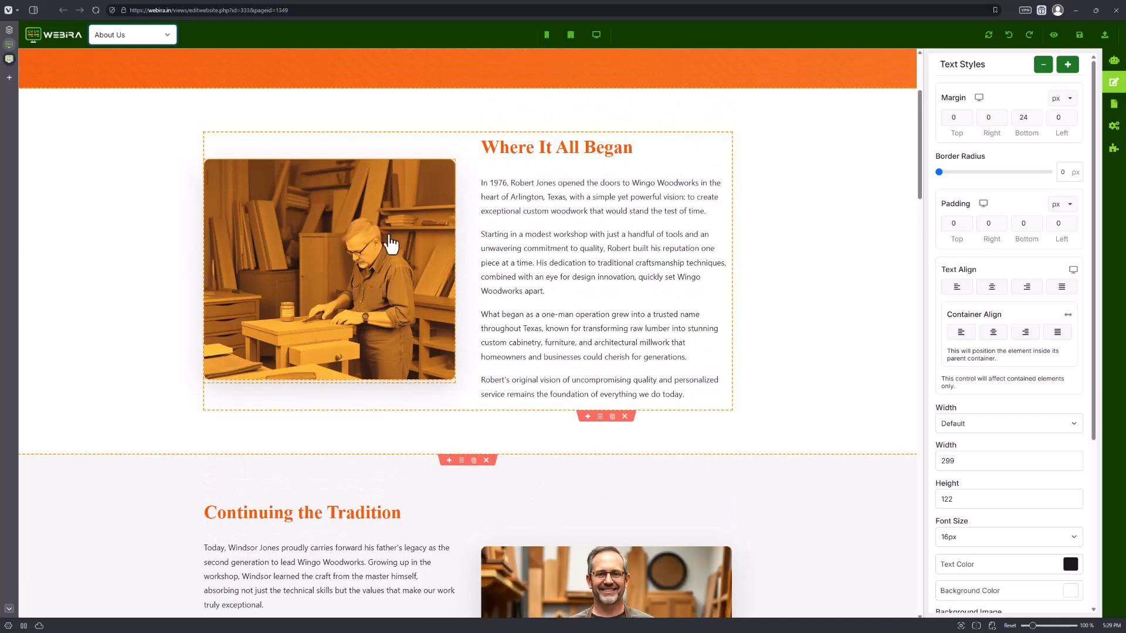
scroll(382, 298, down, 7)
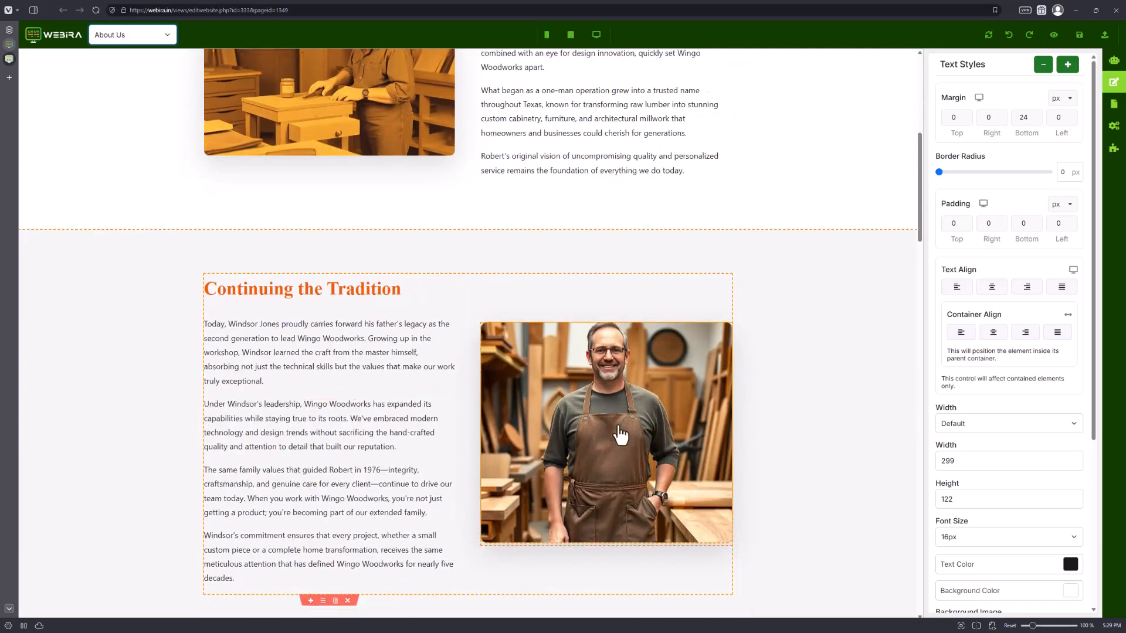
scroll(578, 446, down, 6)
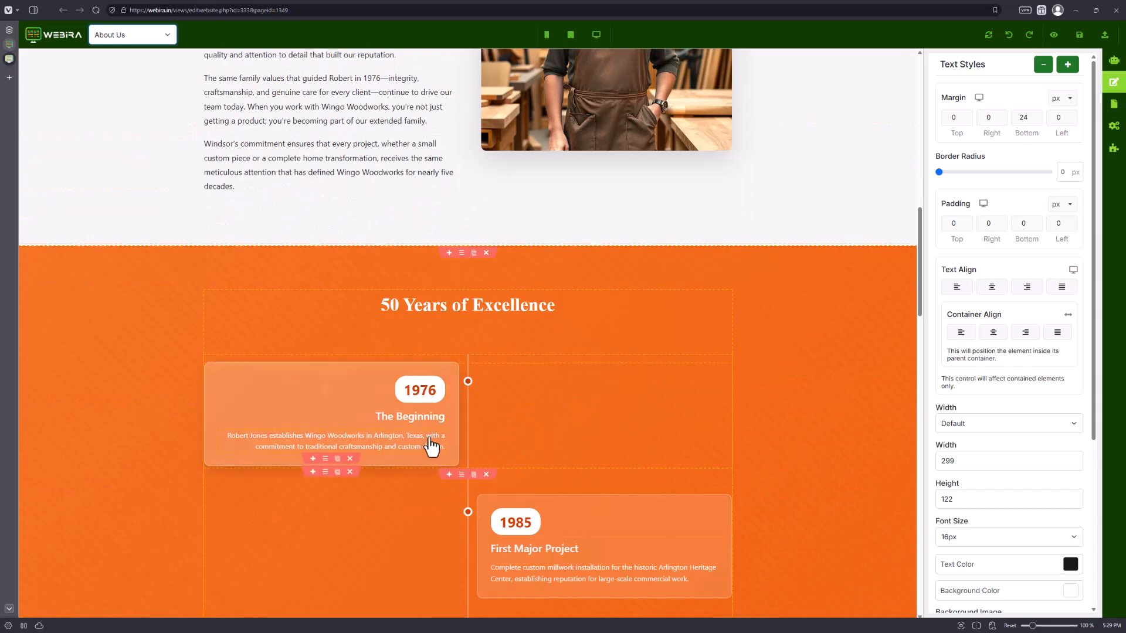
scroll(434, 455, down, 3)
scroll(548, 437, down, 4)
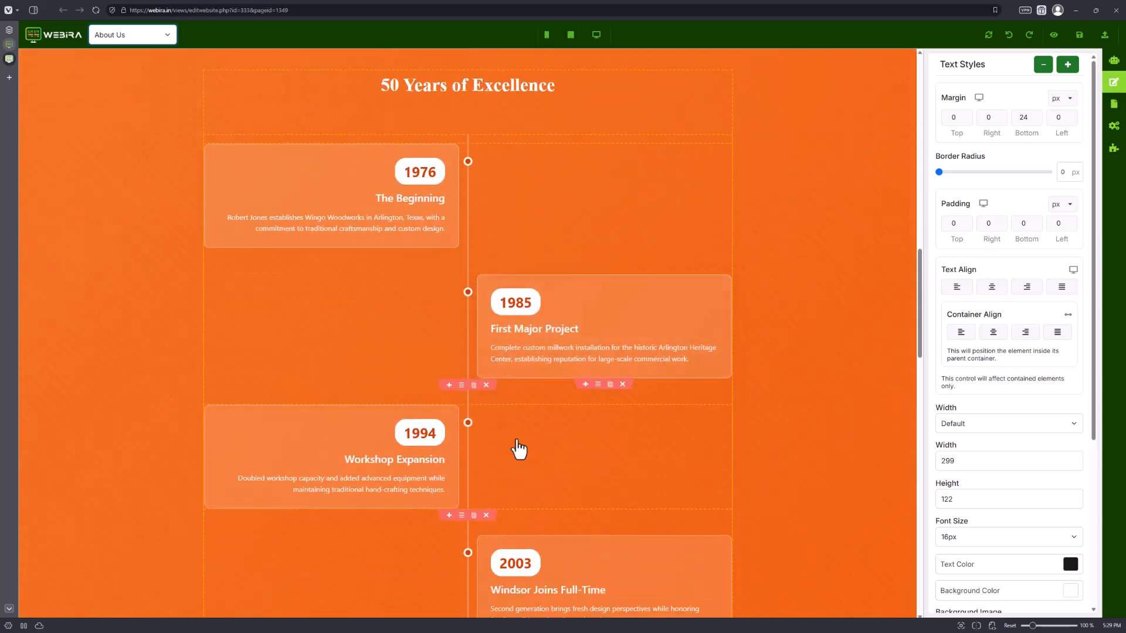
scroll(445, 395, down, 3)
scroll(530, 299, up, 4)
Change the year of the 1985 timeline milestone to 1995.
click(519, 261)
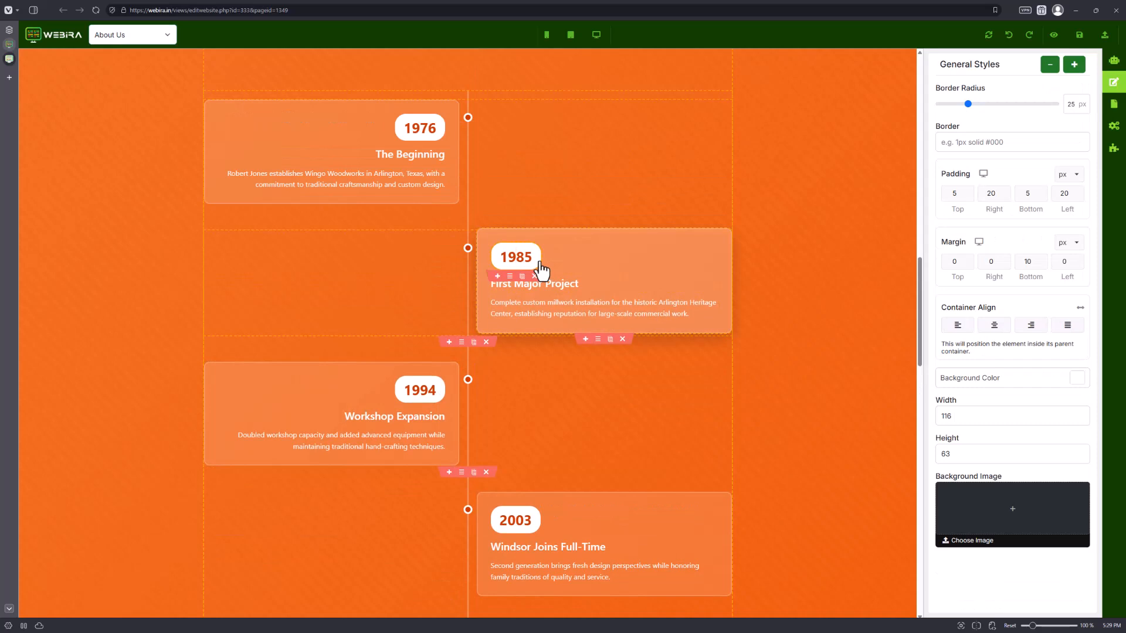
text(9)
key(BackSpace)
key(BackSpace)
text(9)
click(620, 490)
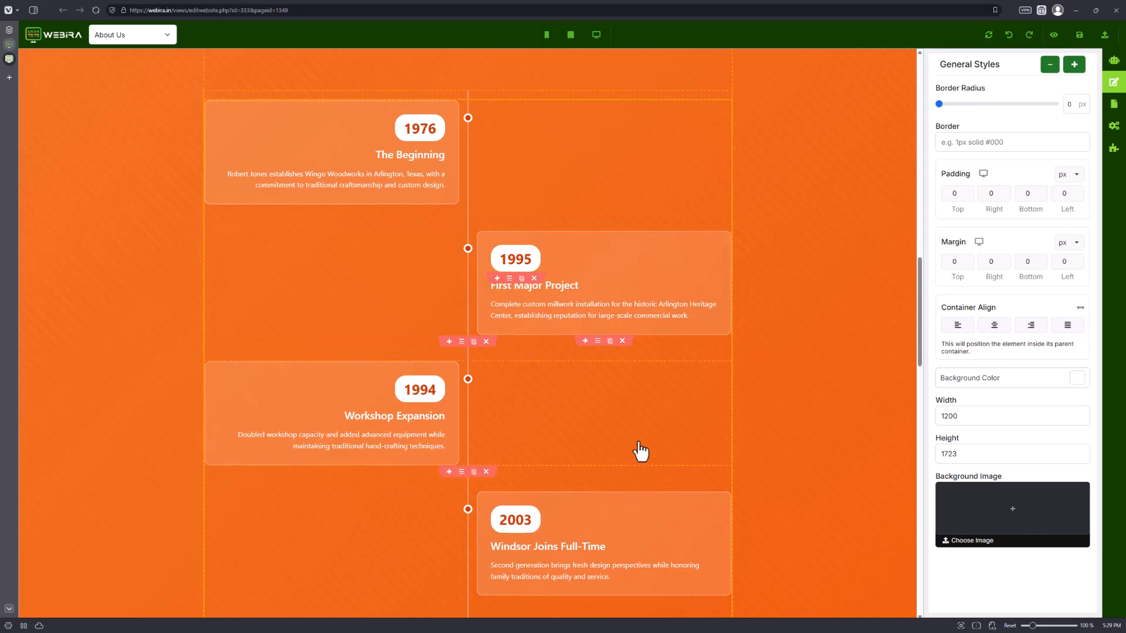
Change the year of the 2003 timeline milestone to 2005.
scroll(641, 451, down, 4)
double_click(515, 328)
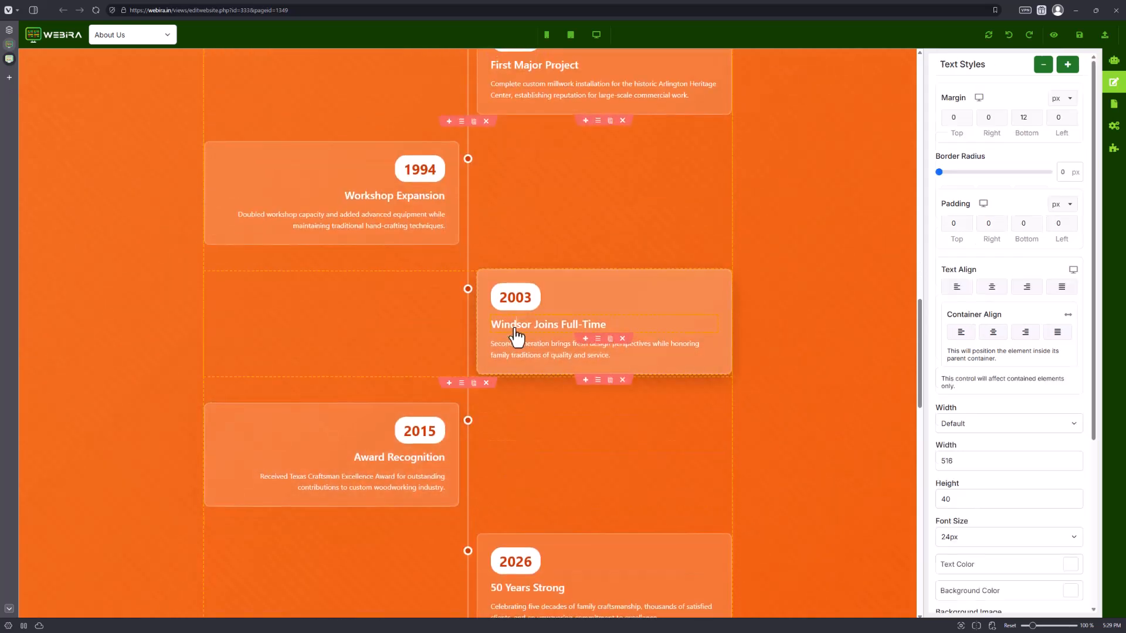
click(525, 310)
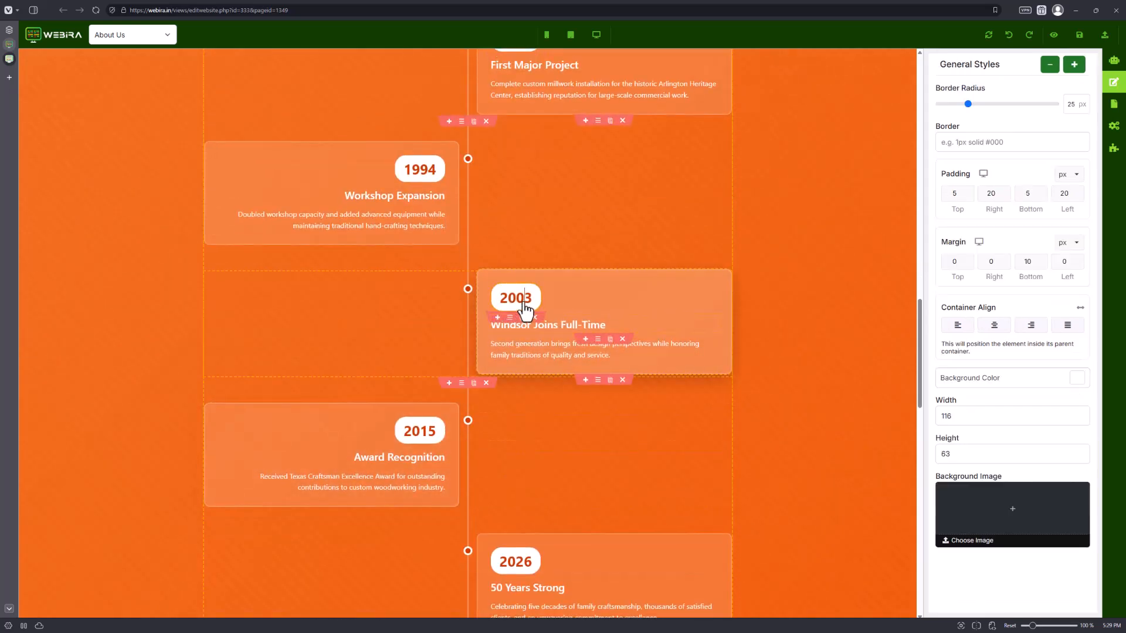
drag(525, 310, 535, 314)
click(481, 342)
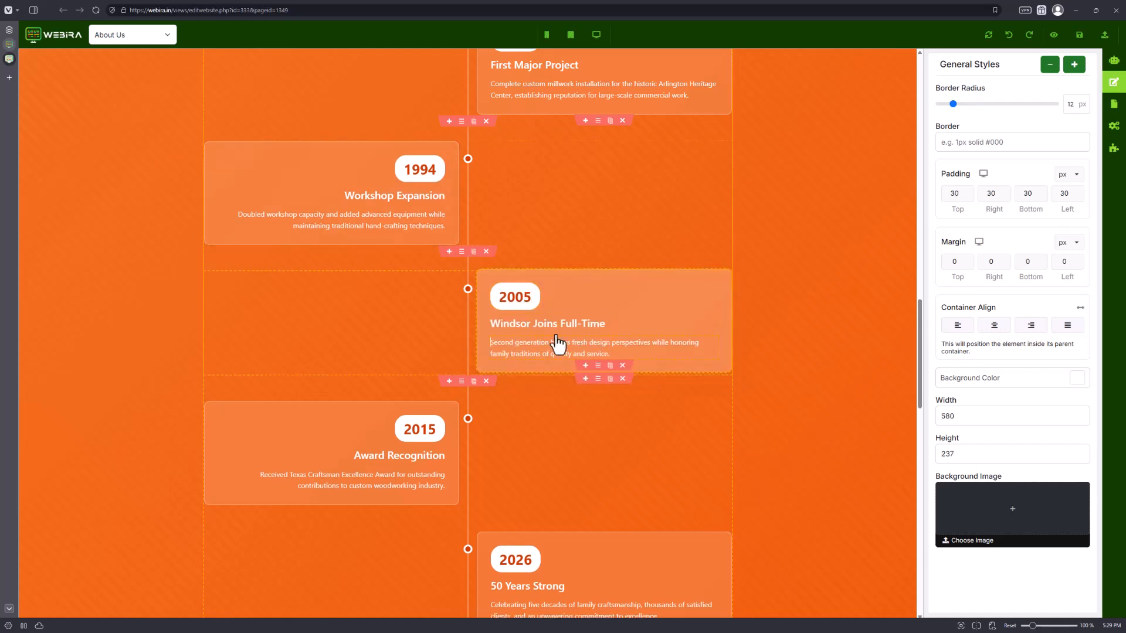
Scroll through the timeline to review the edited milestone years.
scroll(462, 393, up, 6)
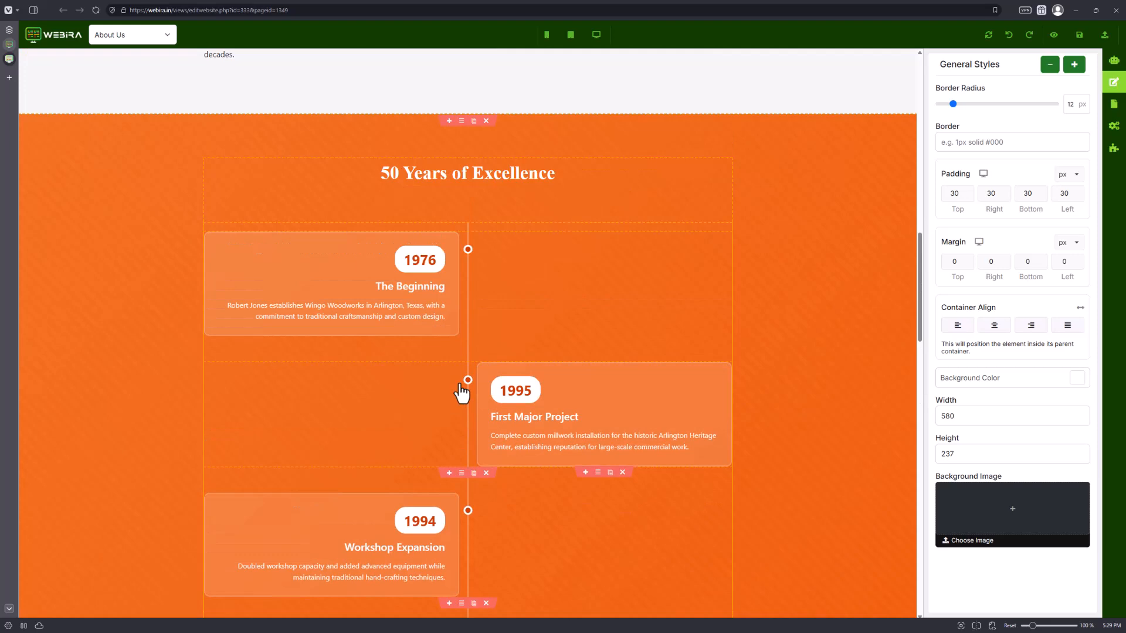
scroll(499, 393, down, 3)
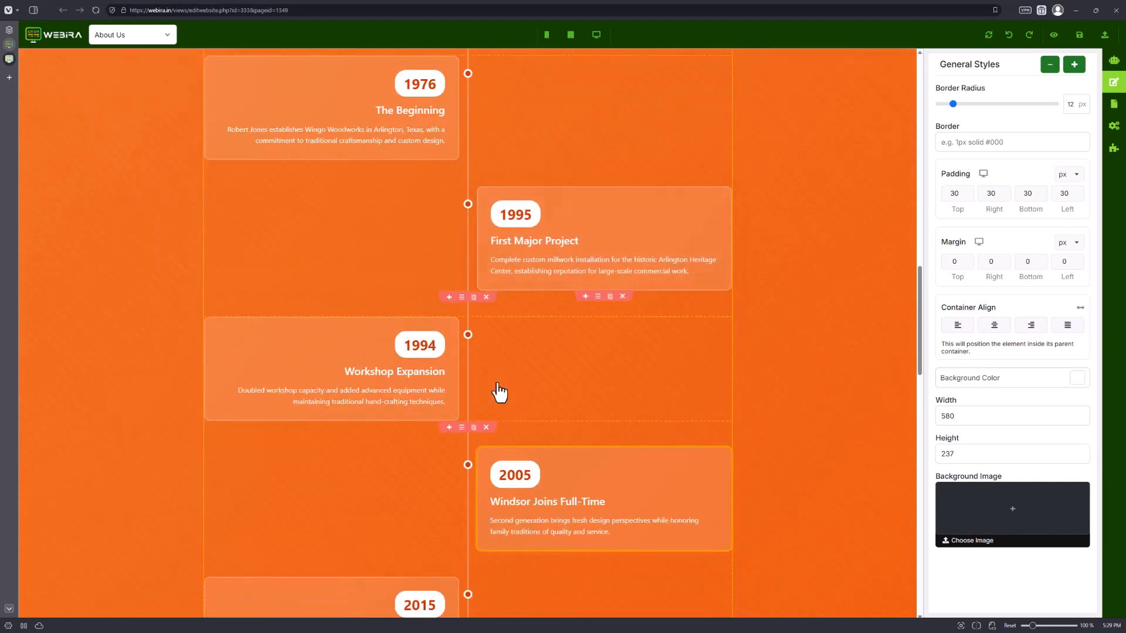
scroll(628, 370, down, 10)
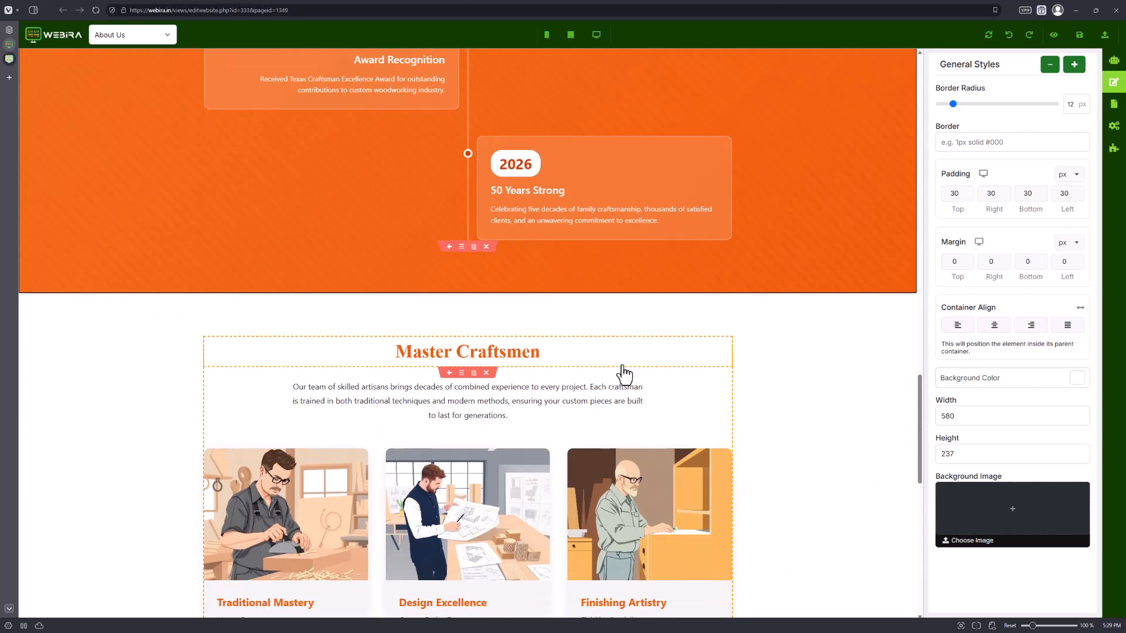
Scroll through the rest of the About Us page to review its sections, returning to the top.
scroll(623, 373, down, 2)
scroll(291, 380, down, 1)
scroll(292, 380, down, 2)
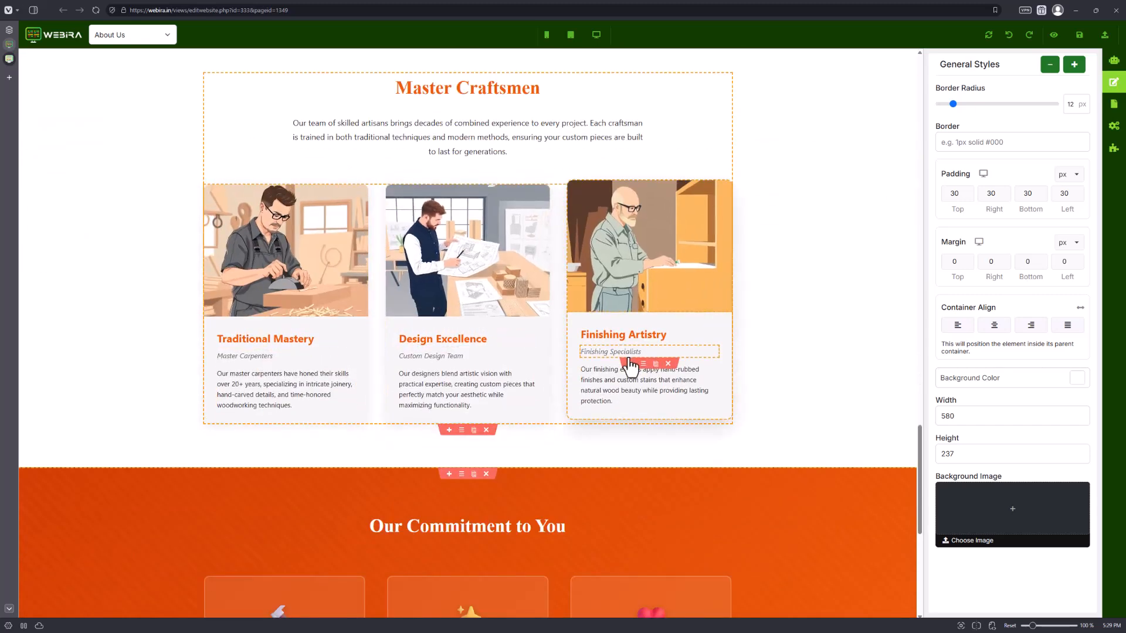
scroll(406, 443, down, 1)
scroll(405, 442, down, 3)
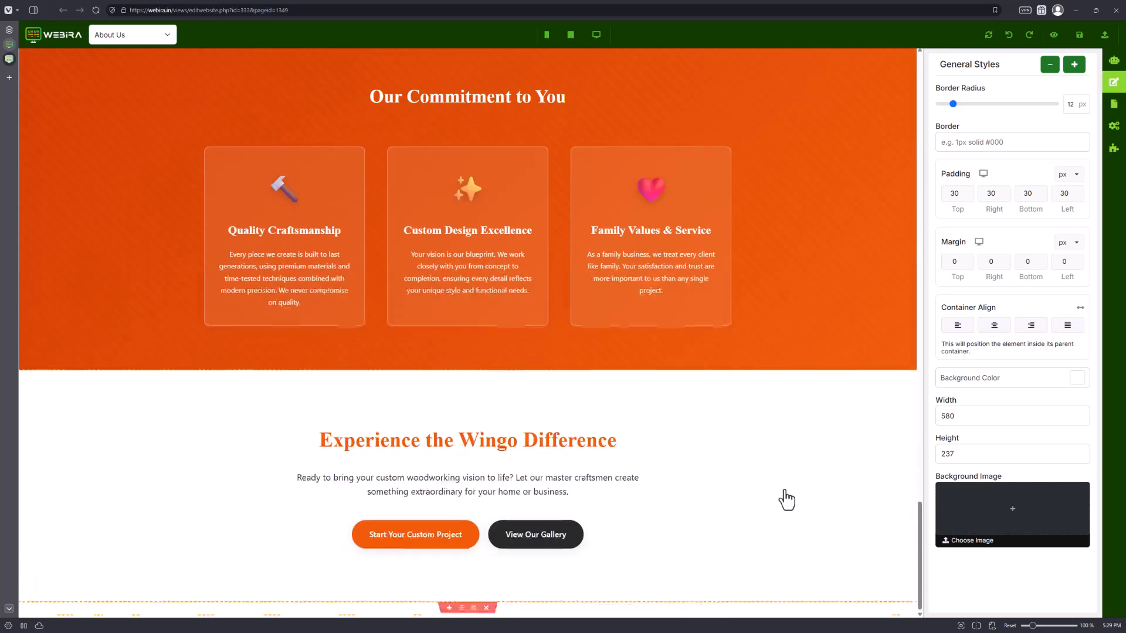
scroll(765, 469, up, 10)
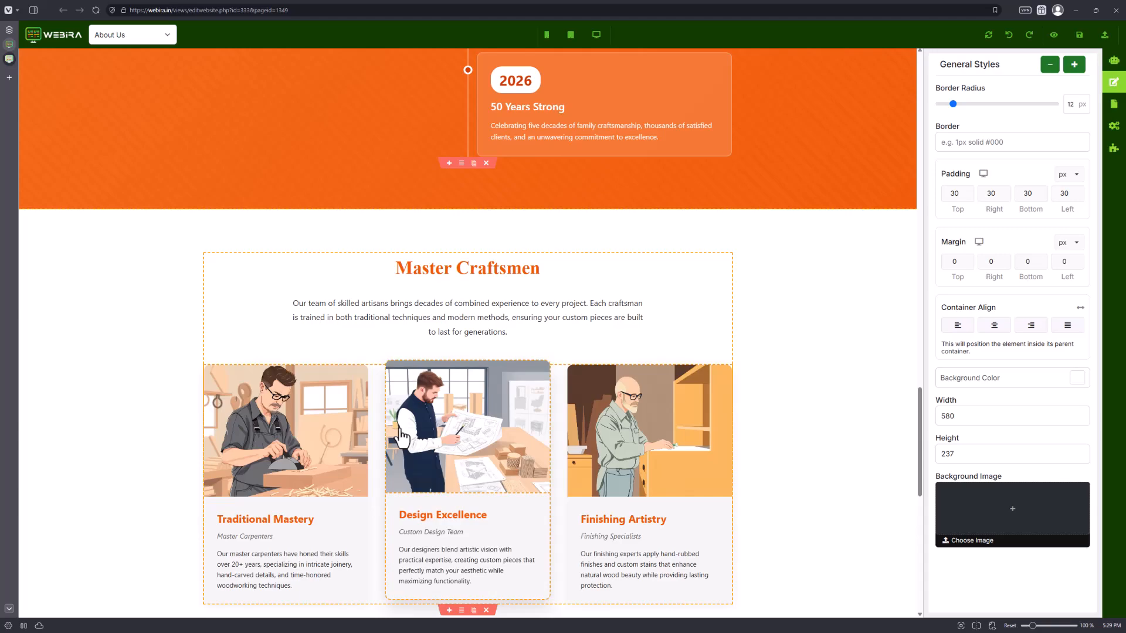
middle_click(764, 387)
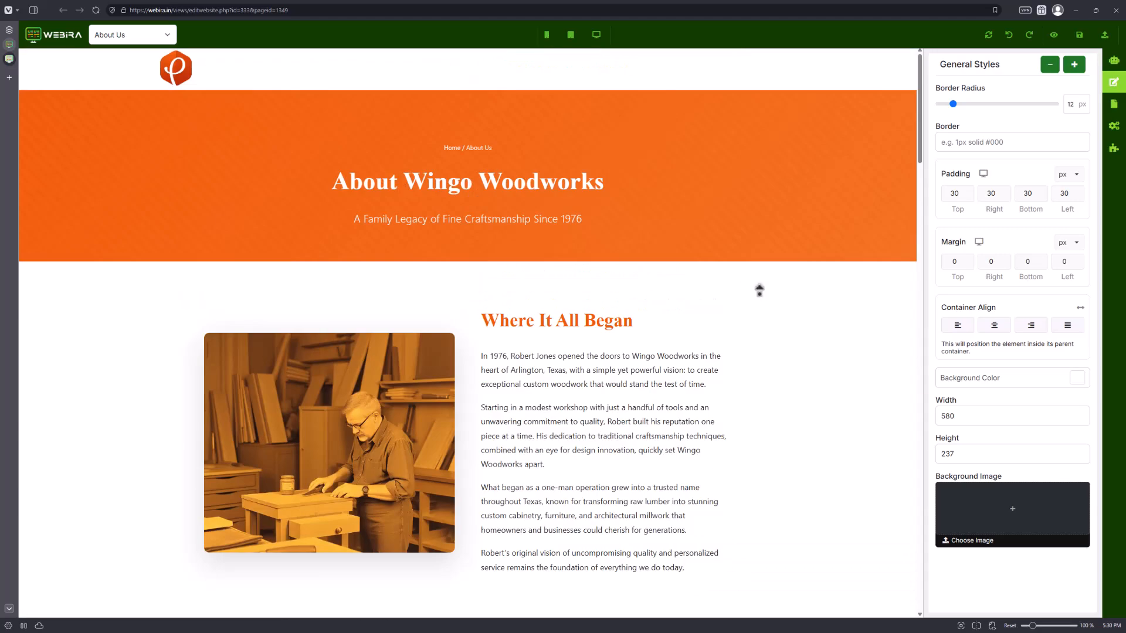
scroll(510, 405, down, 5)
scroll(465, 401, up, 2)
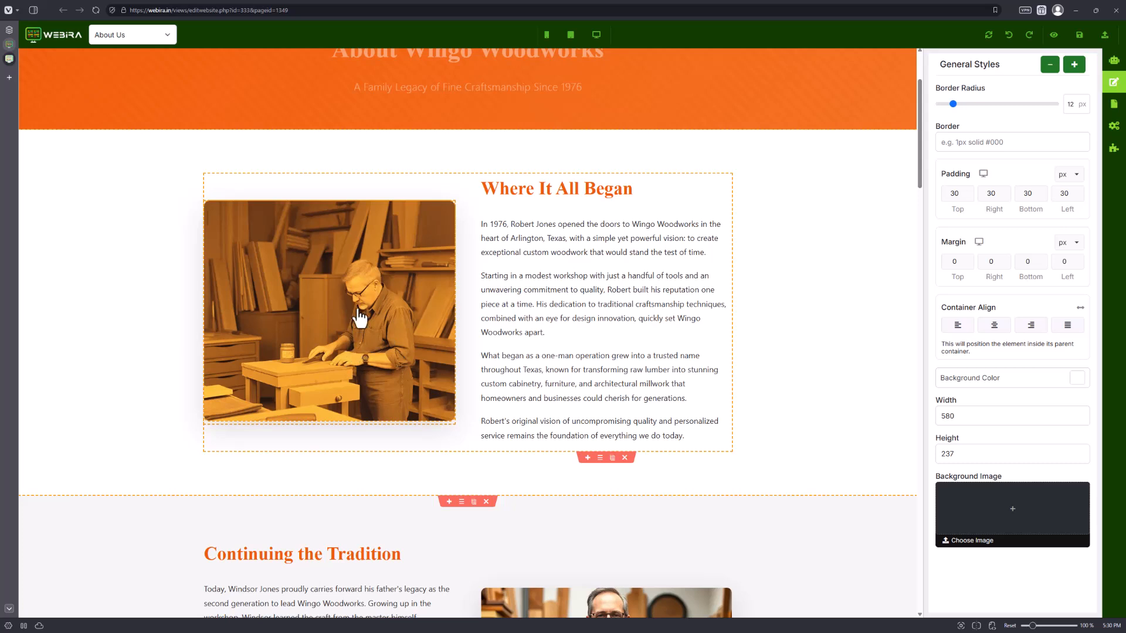
Edit the founder's workshop image with Flux Kontext Pro so the man holds a pen, smiles and looks at the camera.
click(344, 270)
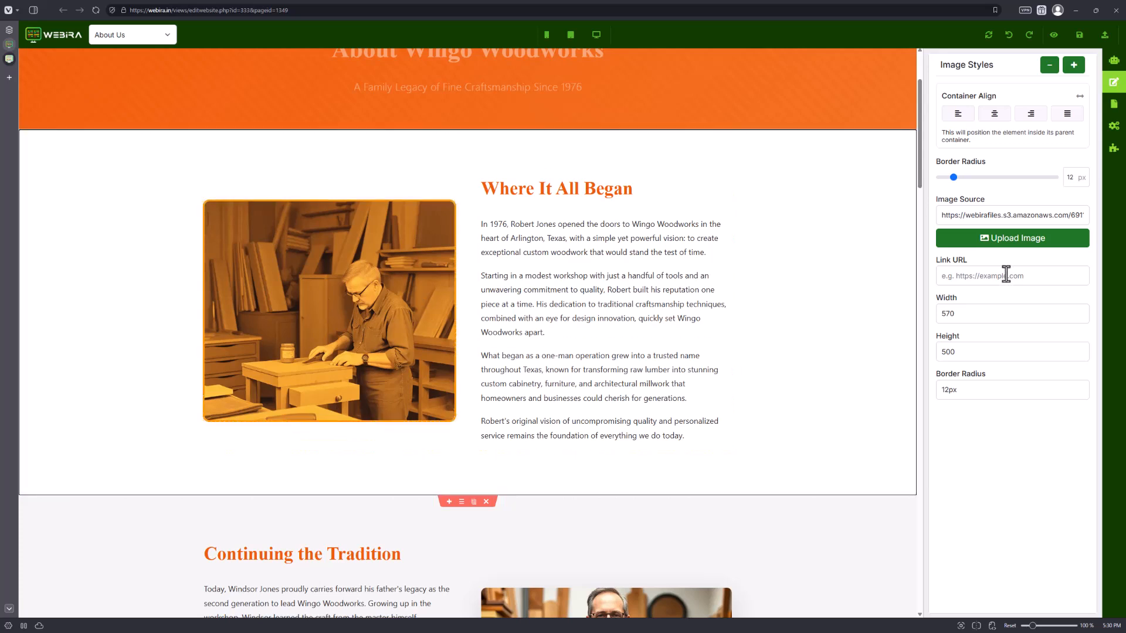
click(1002, 240)
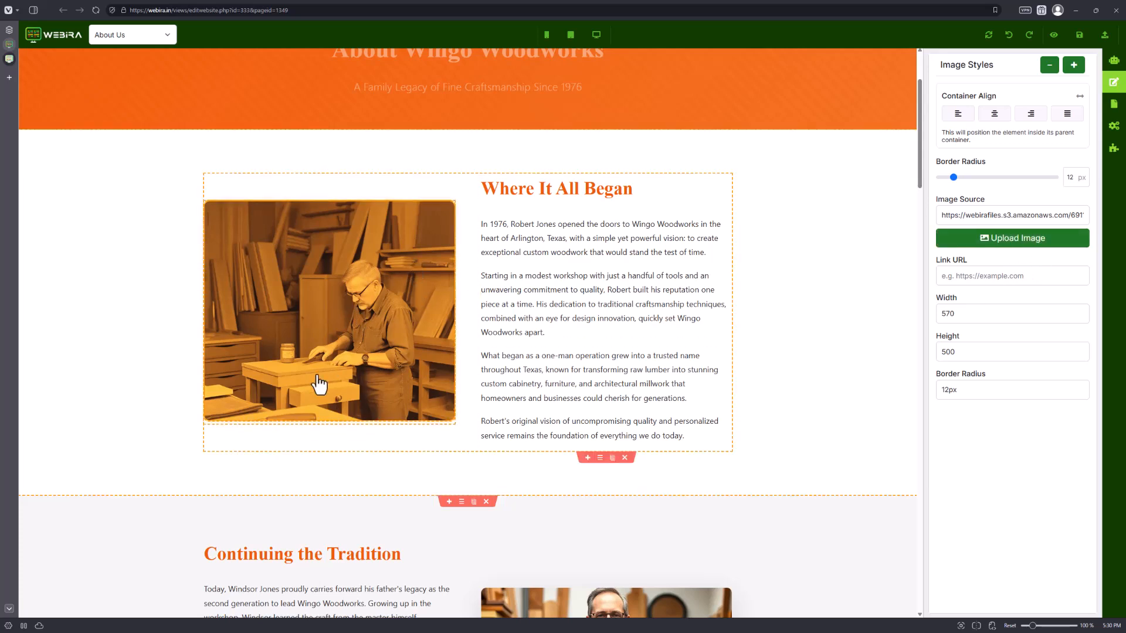
mouse_move(297, 404)
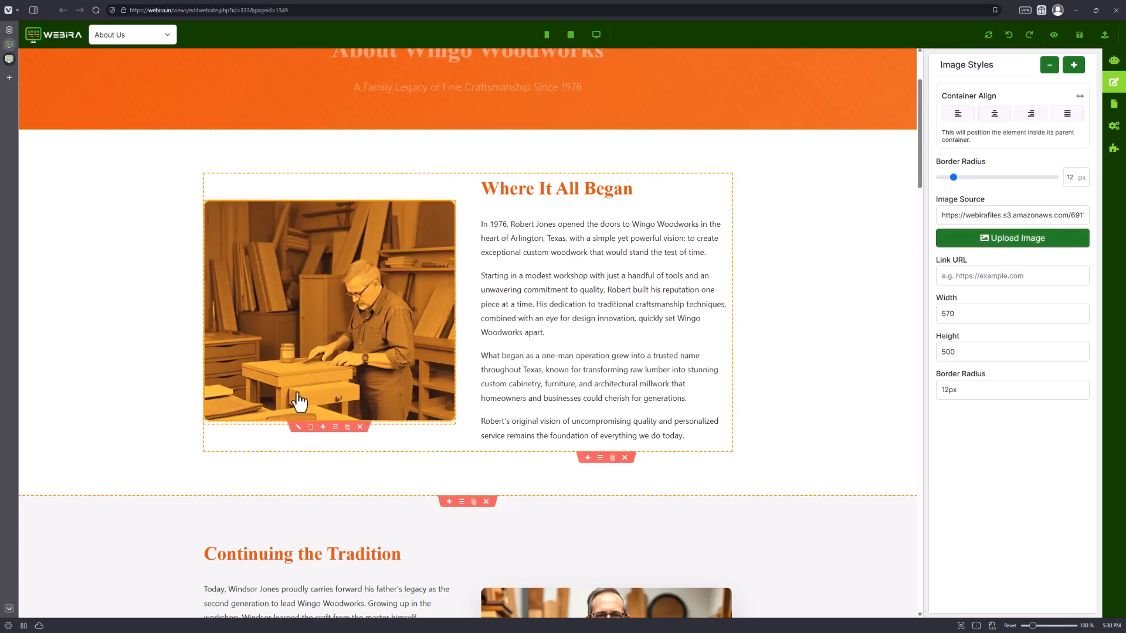
click(310, 428)
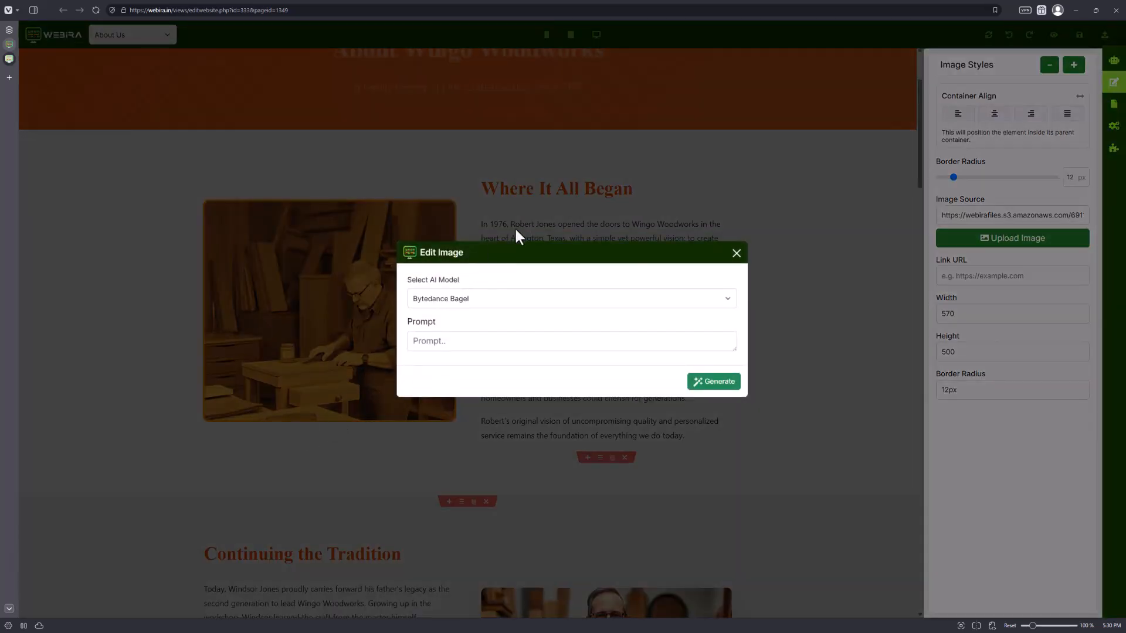
click(506, 297)
click(505, 297)
click(503, 298)
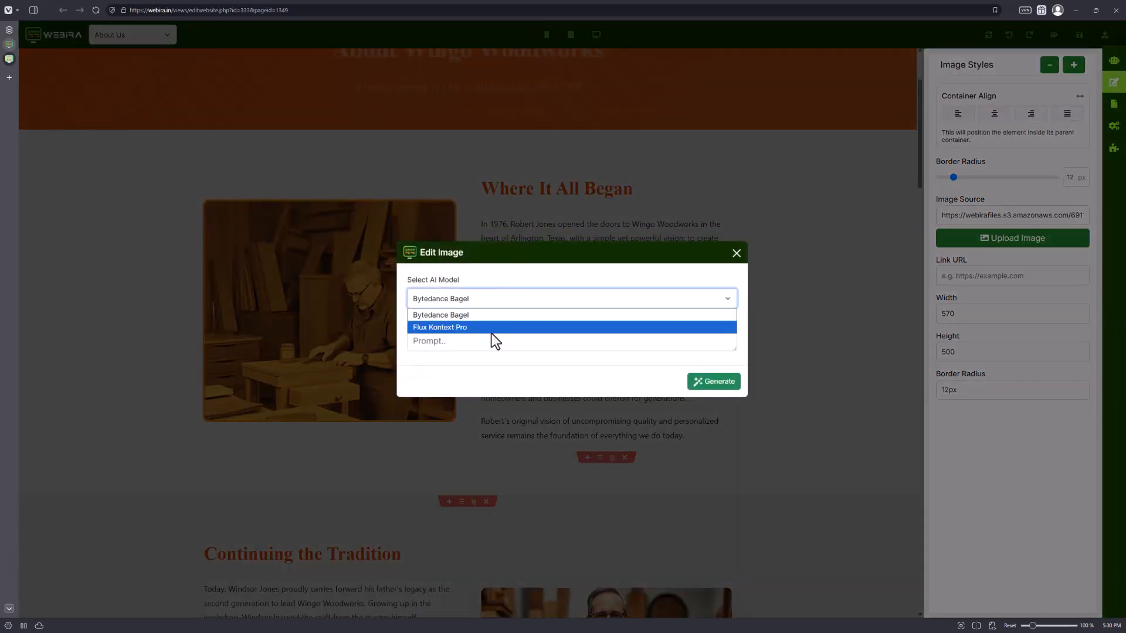
click(495, 328)
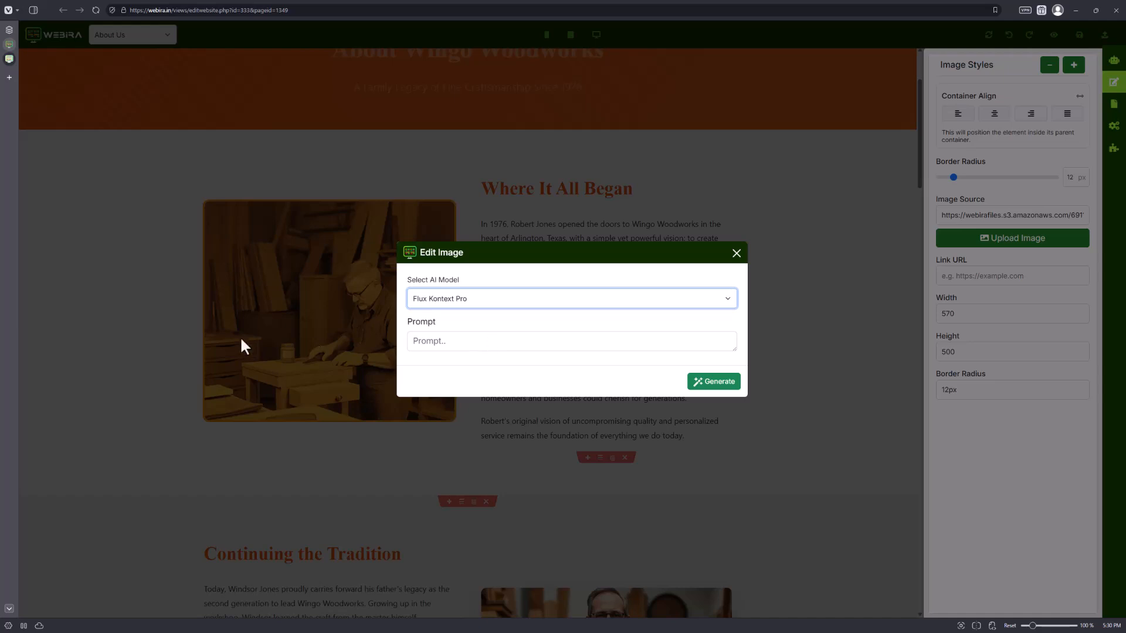
click(450, 344)
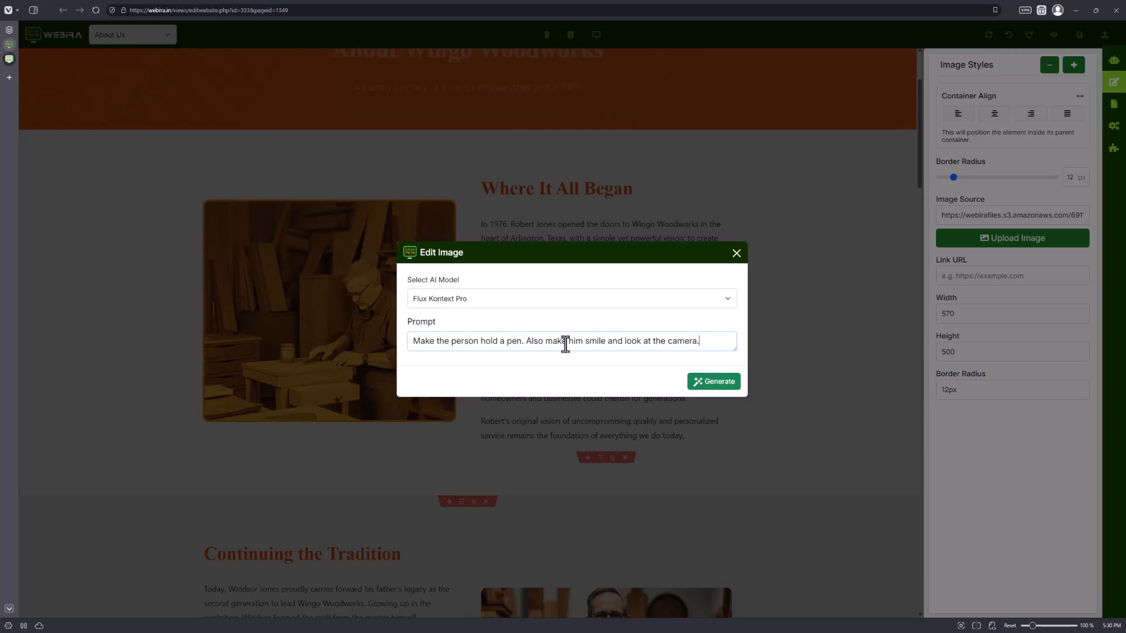
click(728, 385)
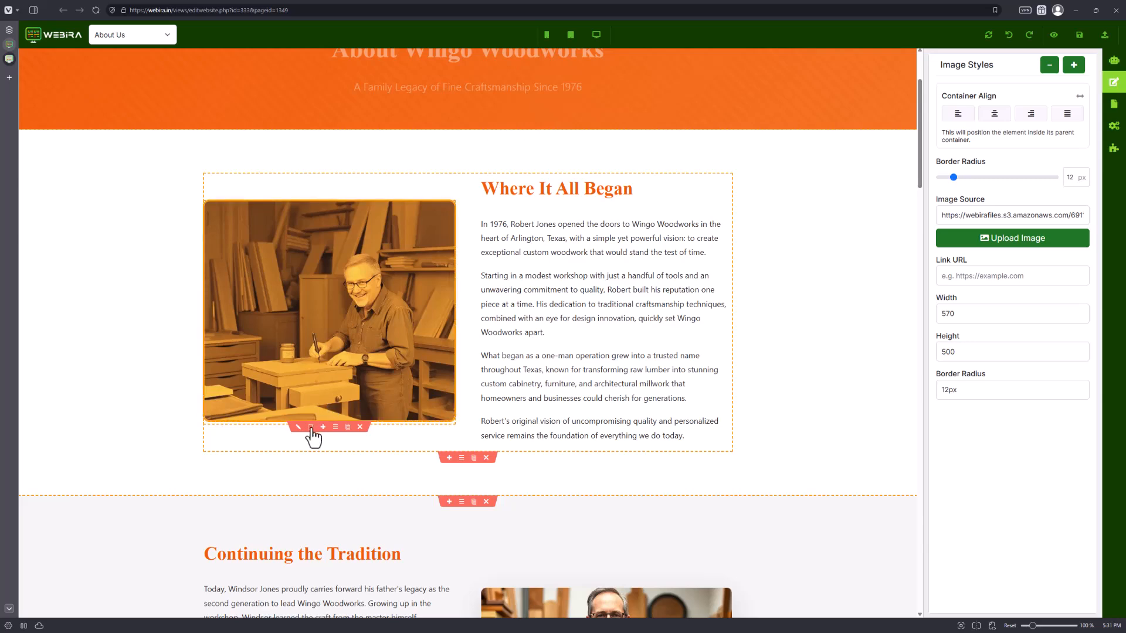
Generate a new founder image with Ideogram: a realistic 65 year old man in his carpentry workshop making a fine oak table.
click(302, 428)
click(509, 303)
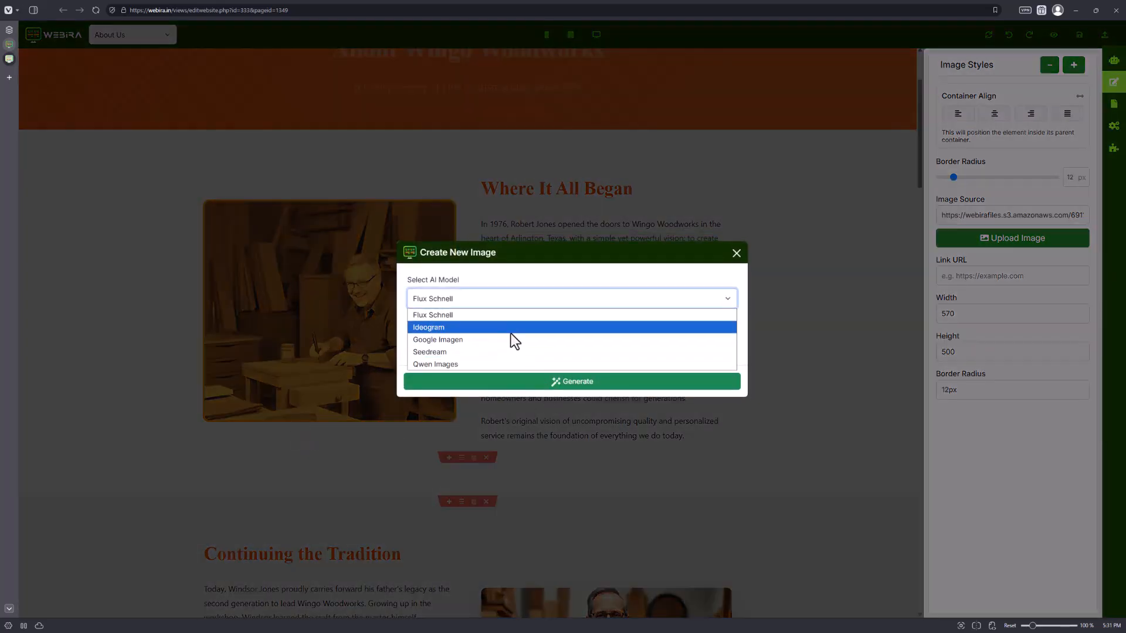
click(511, 328)
click(509, 302)
click(495, 328)
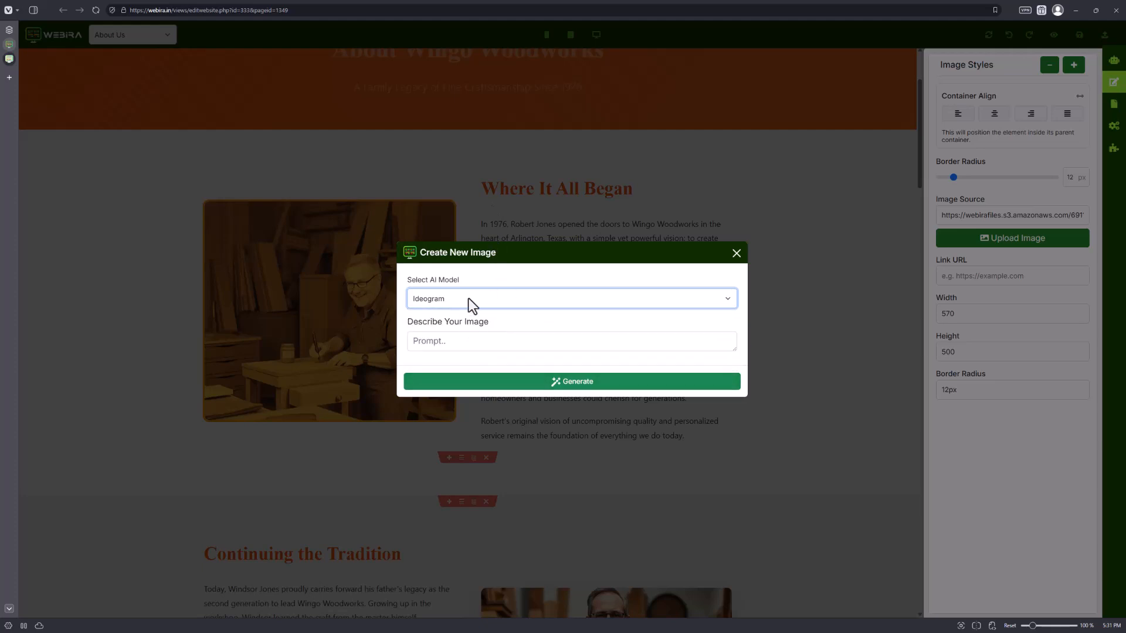
click(457, 344)
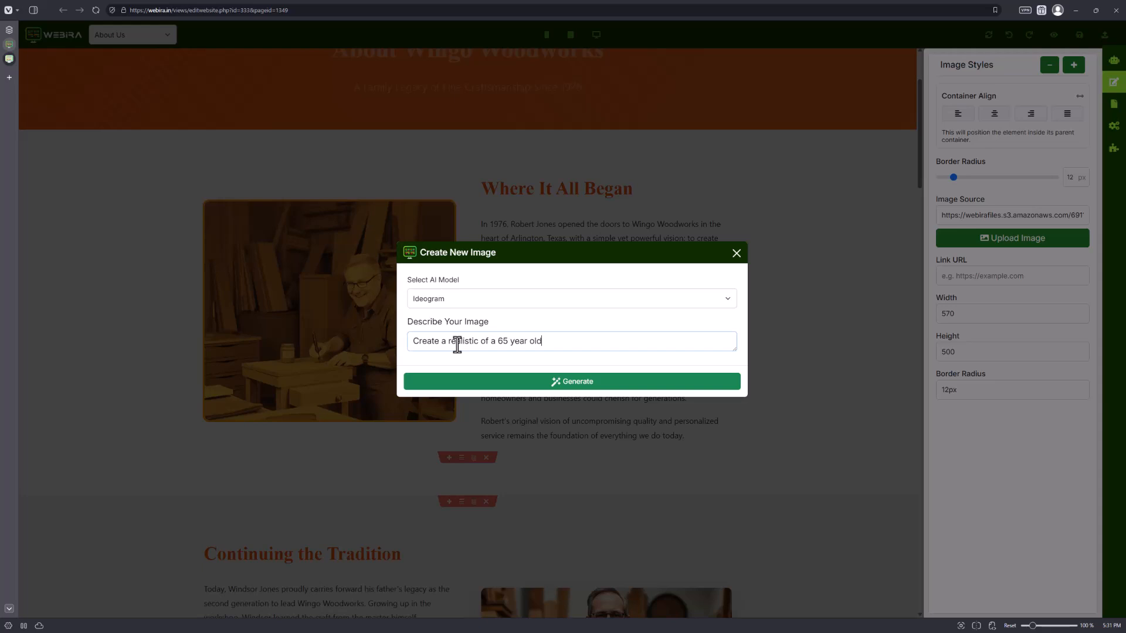
text(man in his carpentry workshop.)
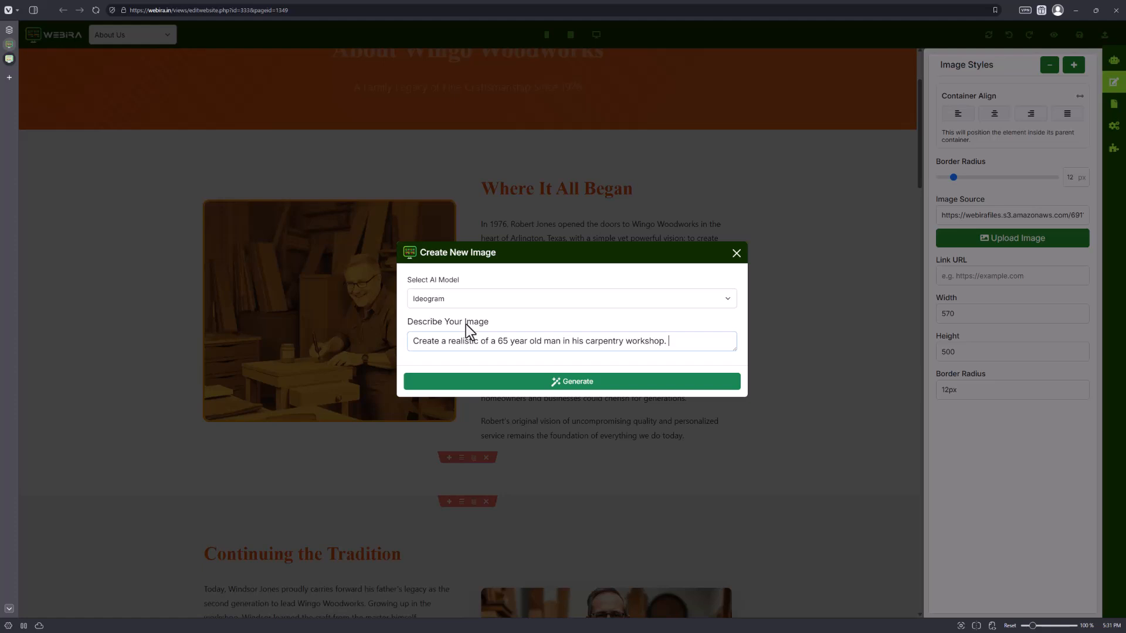
text( He's making a fine se)
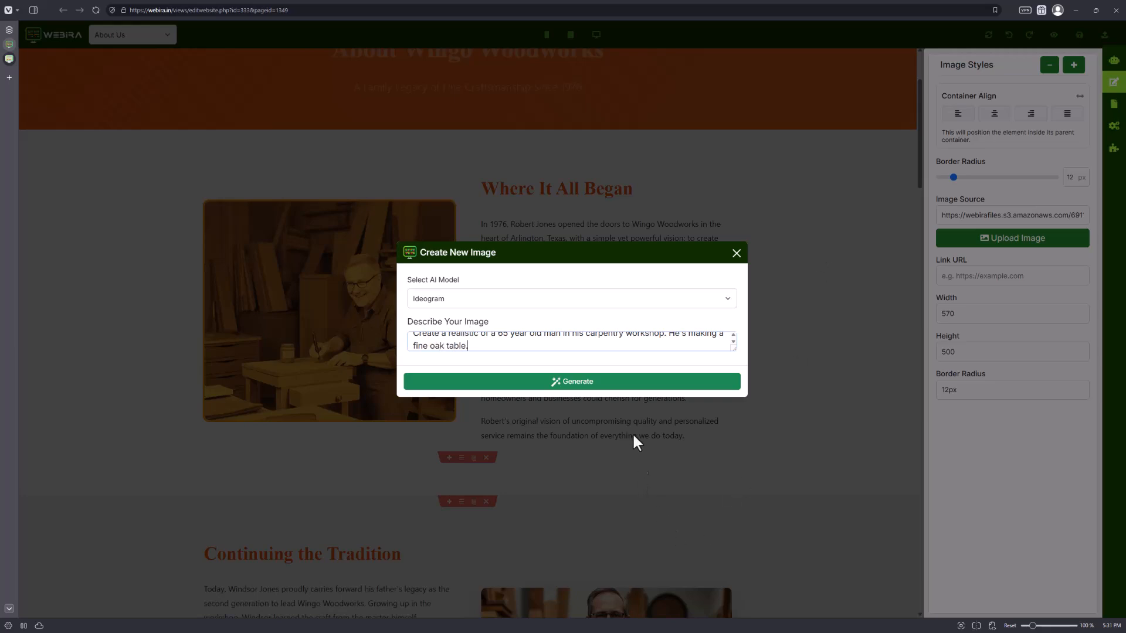
click(608, 384)
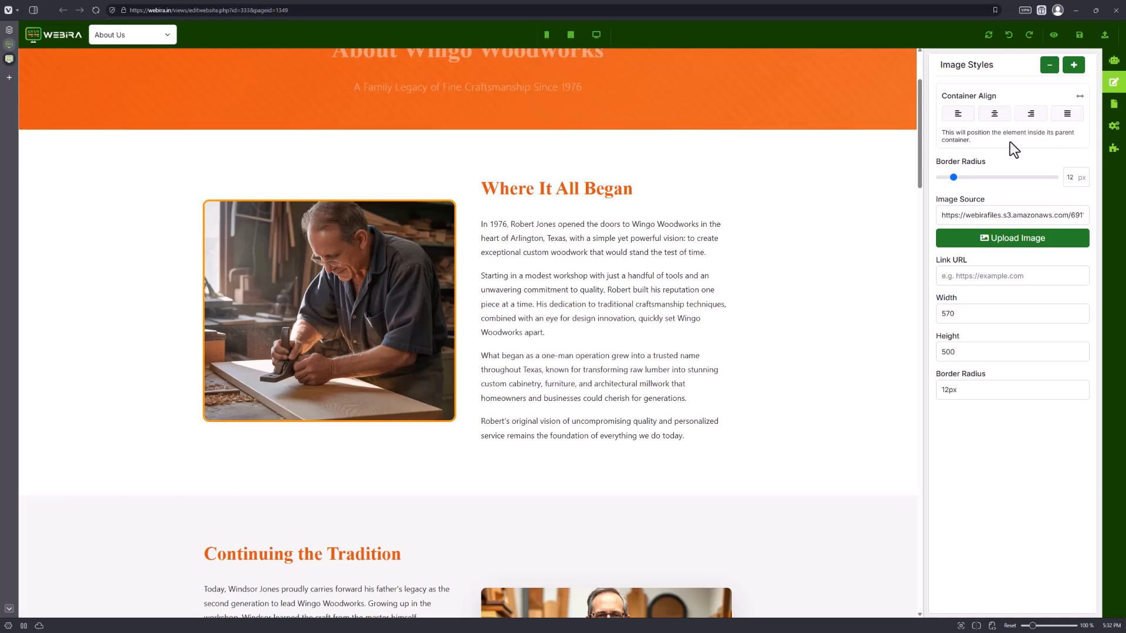
Select the Master Craftsmen section and paste a prompt into the AI Assistant to turn it into a team members section.
scroll(503, 352, down, 10)
scroll(502, 352, down, 15)
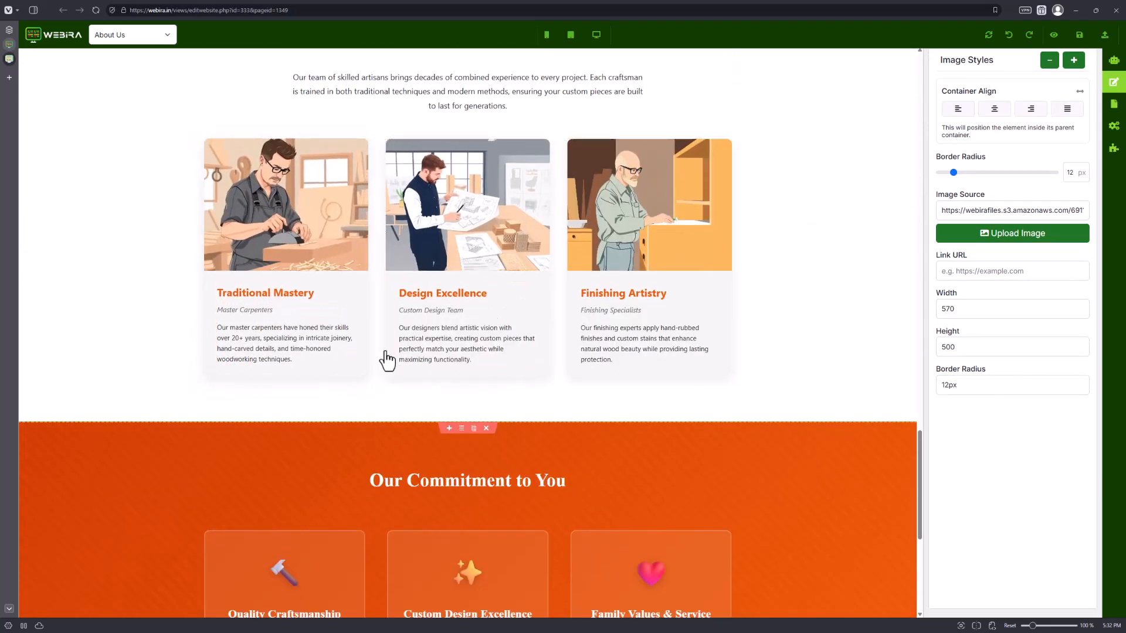
scroll(383, 322, up, 3)
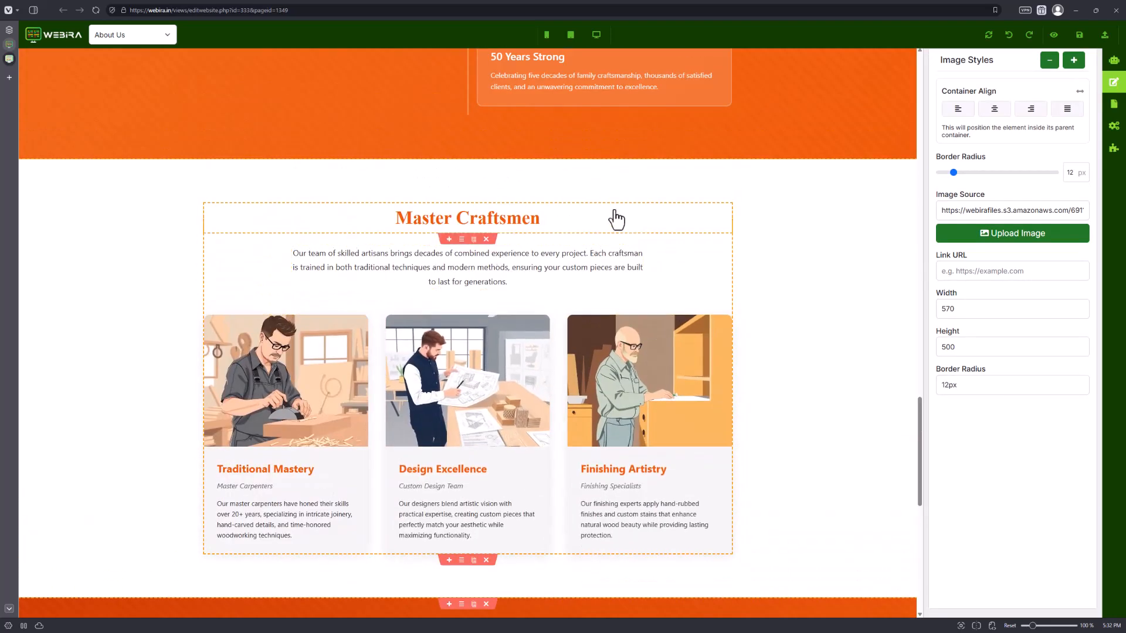
click(732, 271)
click(733, 279)
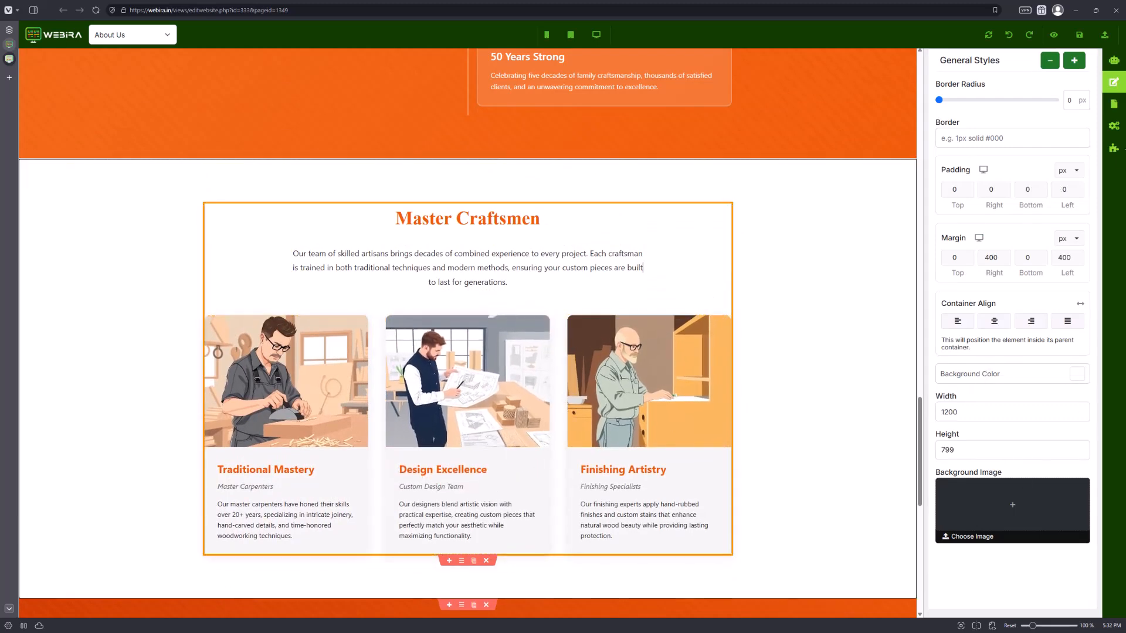
click(1114, 60)
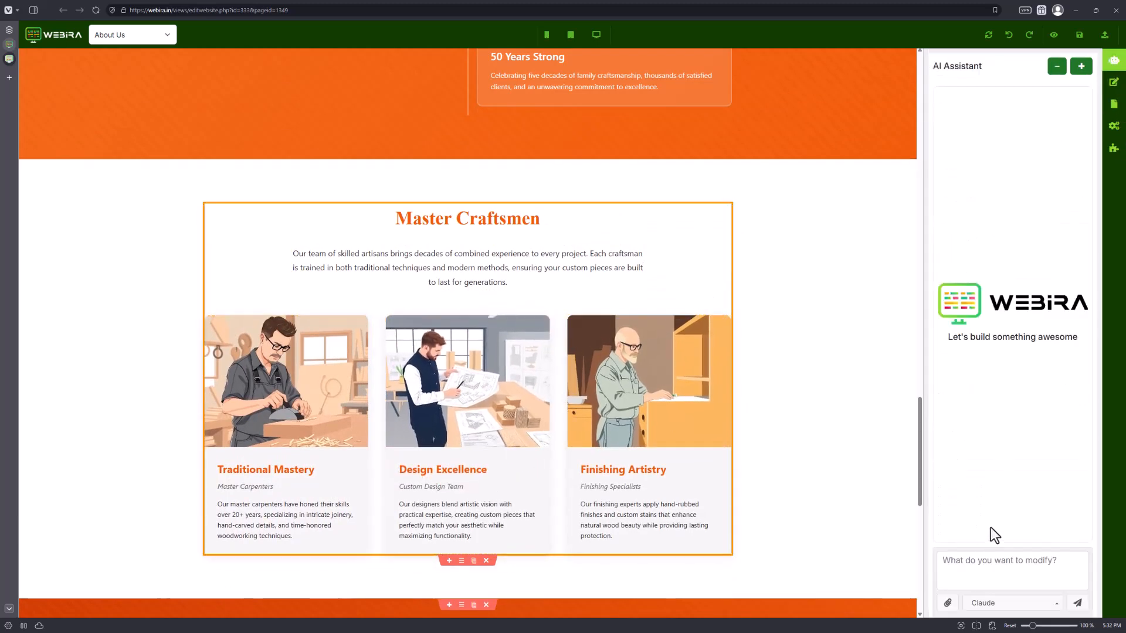
click(1020, 563)
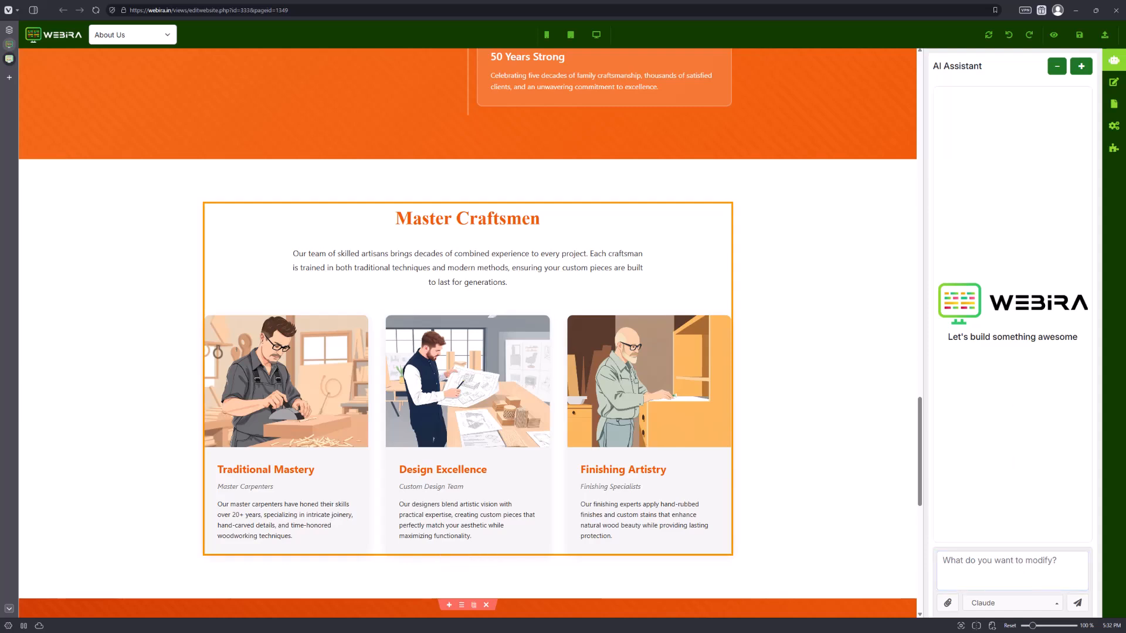
key(ctrl+v)
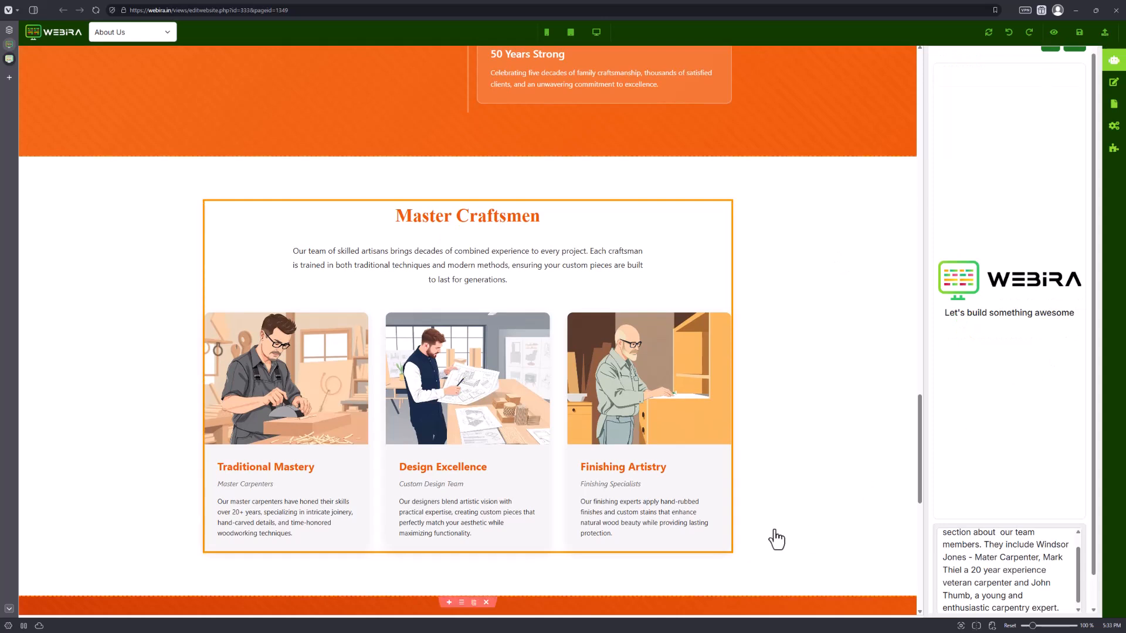
Review the pasted prompt about the three team members and send it to the AI Assistant with the Claude model.
scroll(498, 282, up, 1)
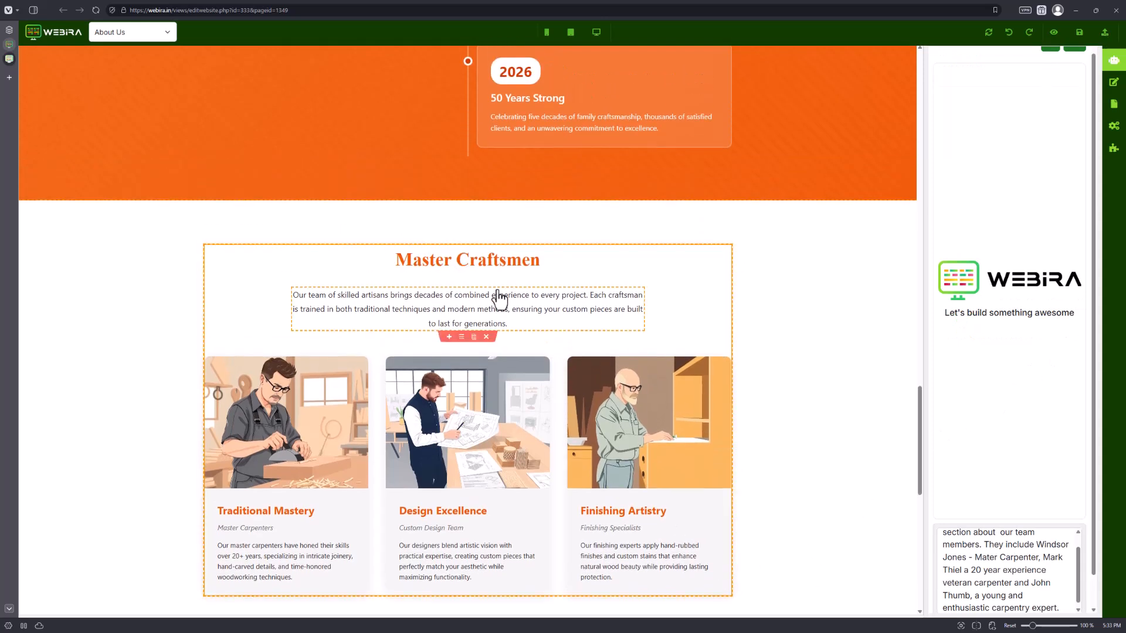
scroll(1081, 563, down, 1)
drag(1081, 571, 1082, 503)
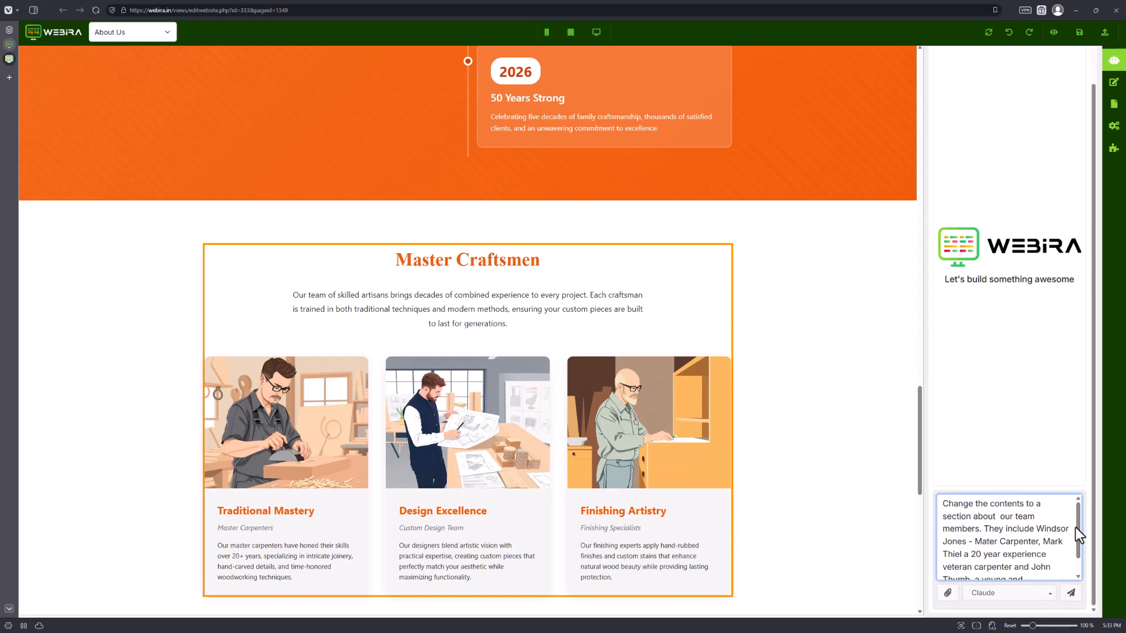
scroll(1080, 537, down, 2)
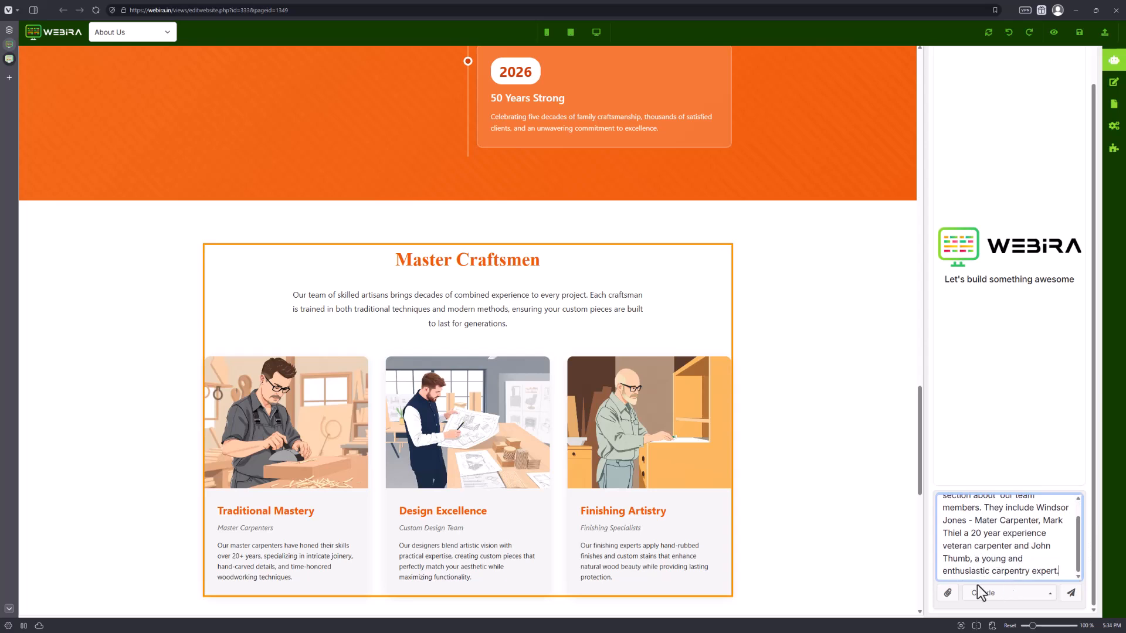
click(1032, 594)
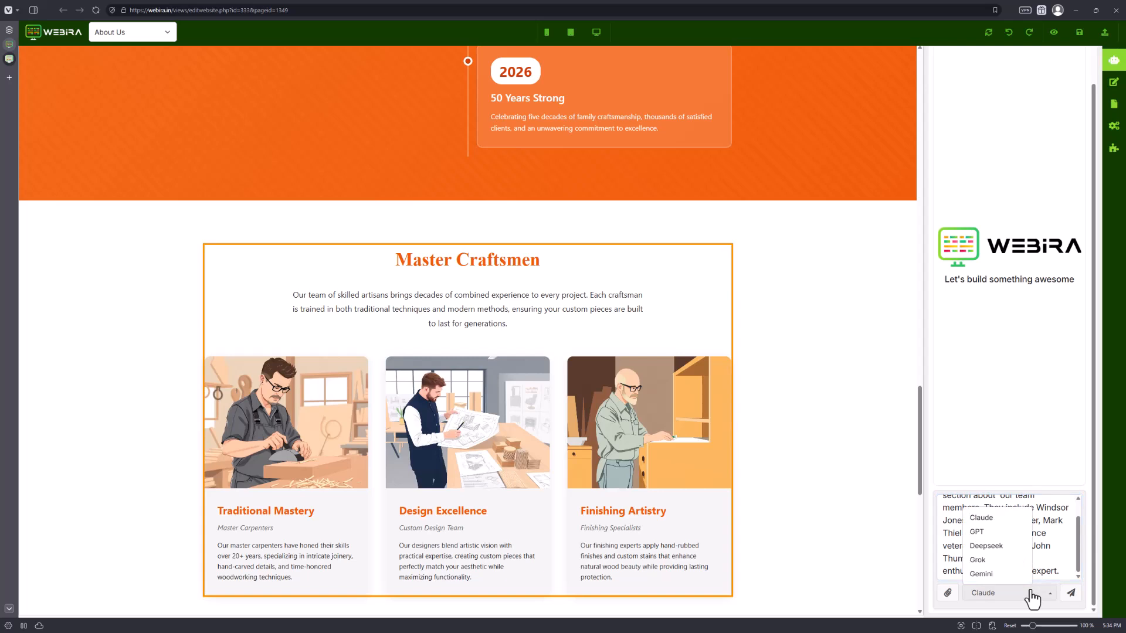
click(1056, 521)
click(1070, 593)
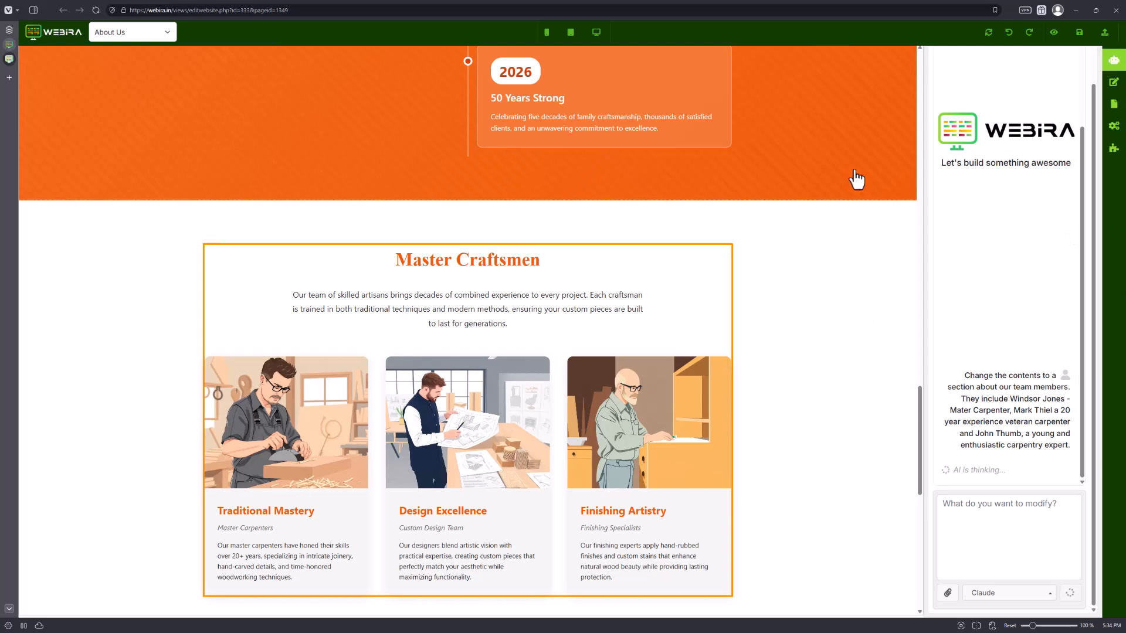
mouse_move(29, 59)
scroll(101, 451, down, 1)
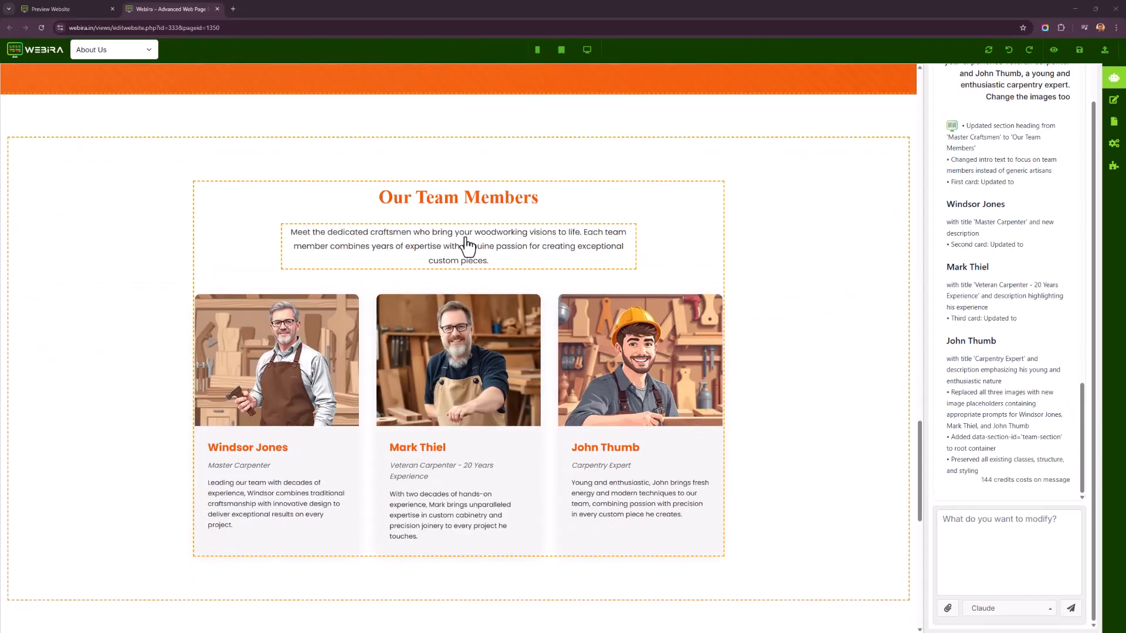
Inspect the text and images of the new Our Team Members section.
click(467, 245)
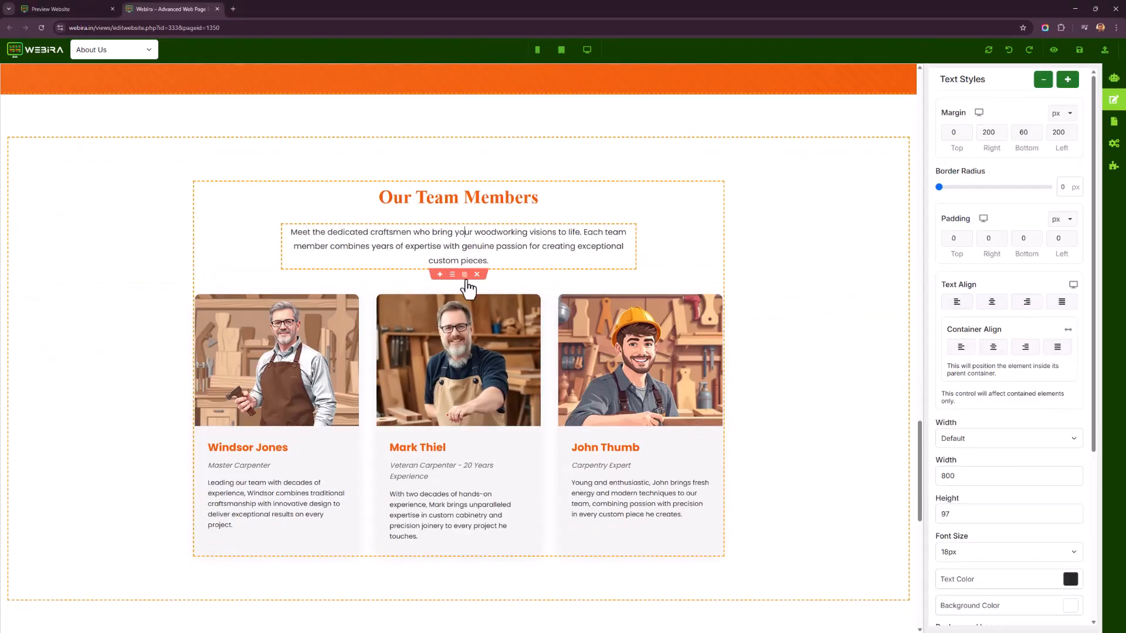
scroll(297, 410, down, 2)
click(282, 378)
click(282, 408)
click(460, 322)
click(461, 386)
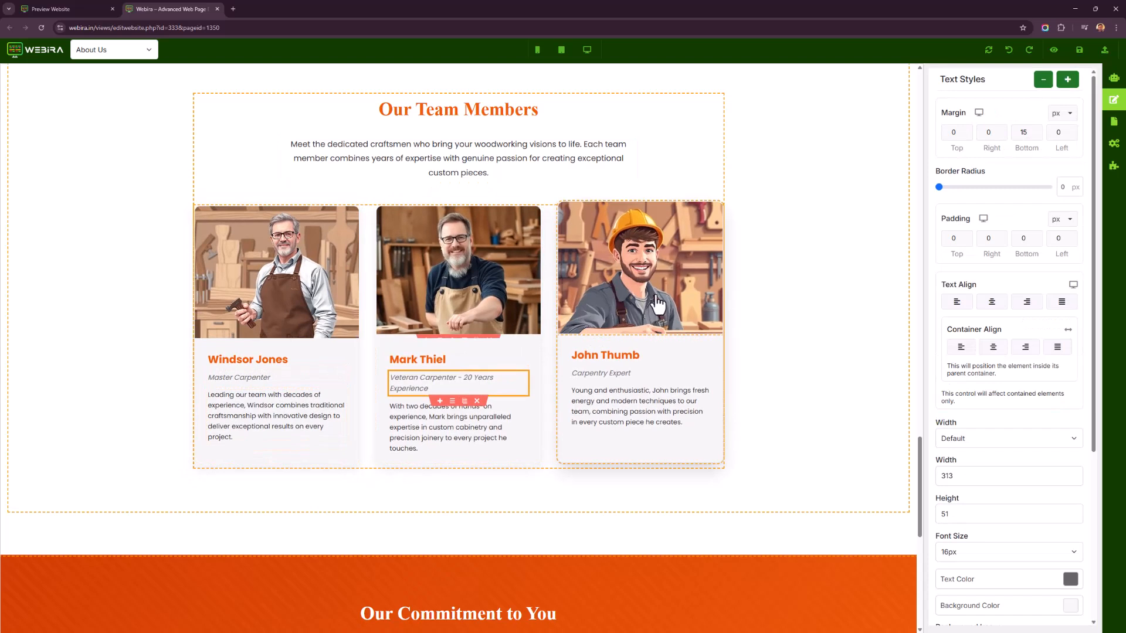
click(639, 276)
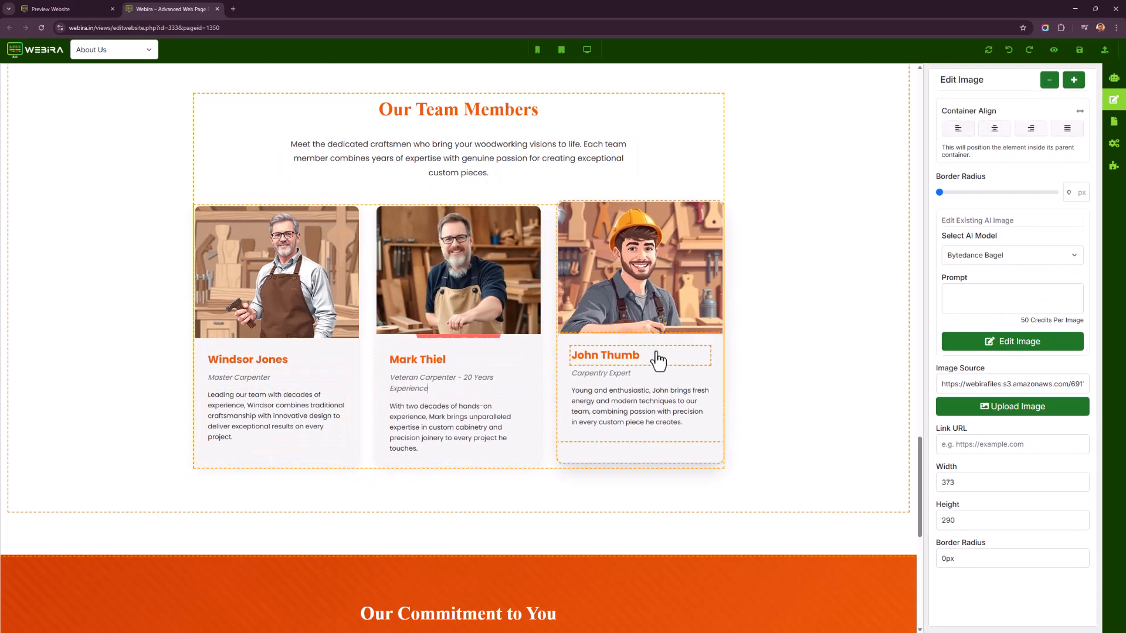
click(539, 294)
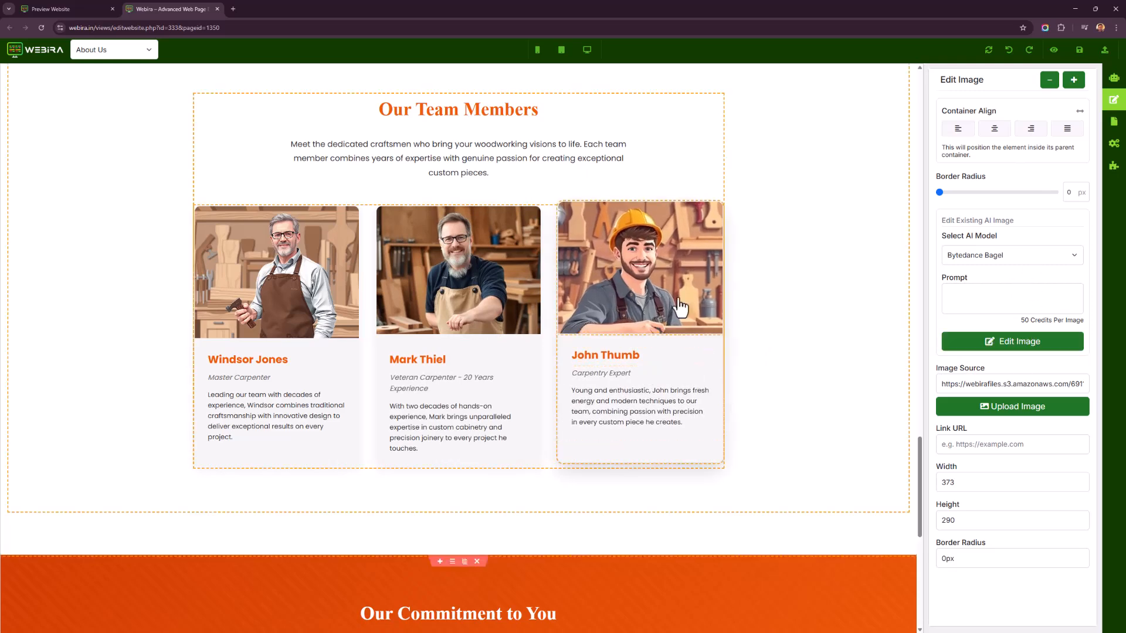
Open the Custom Furniture page in the editor.
scroll(528, 420, down, 7)
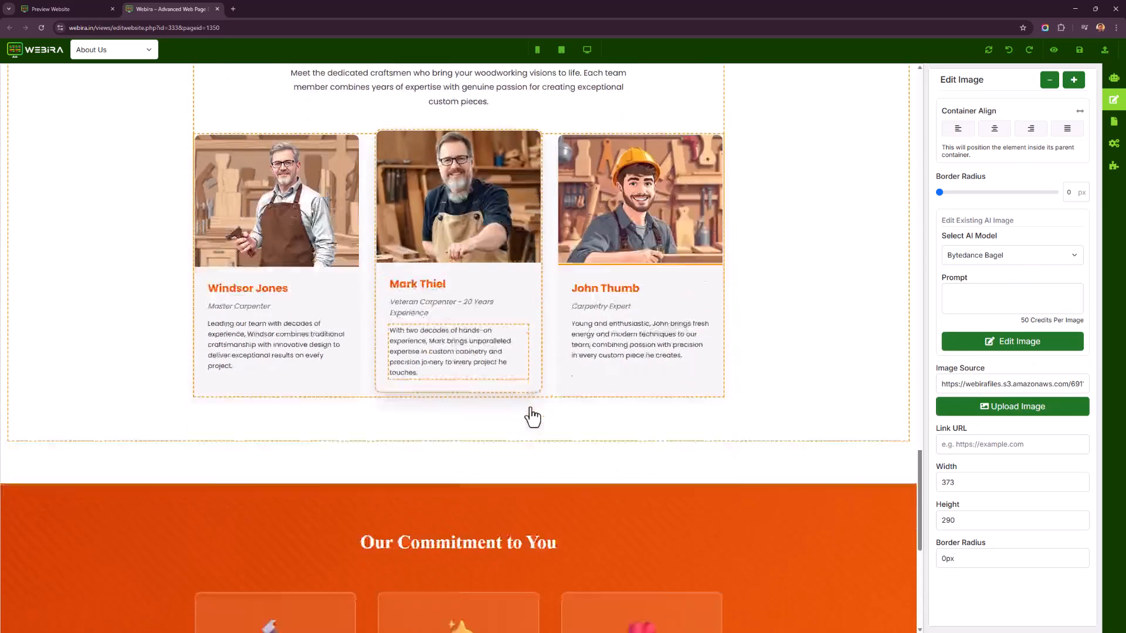
scroll(532, 427, up, 2)
click(130, 50)
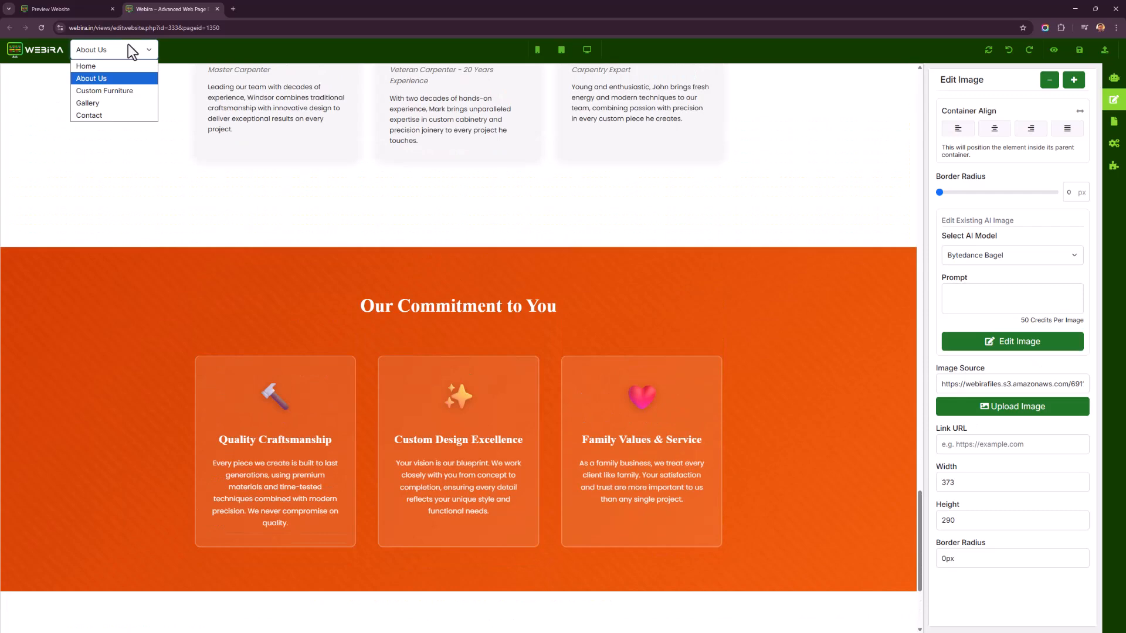
click(130, 91)
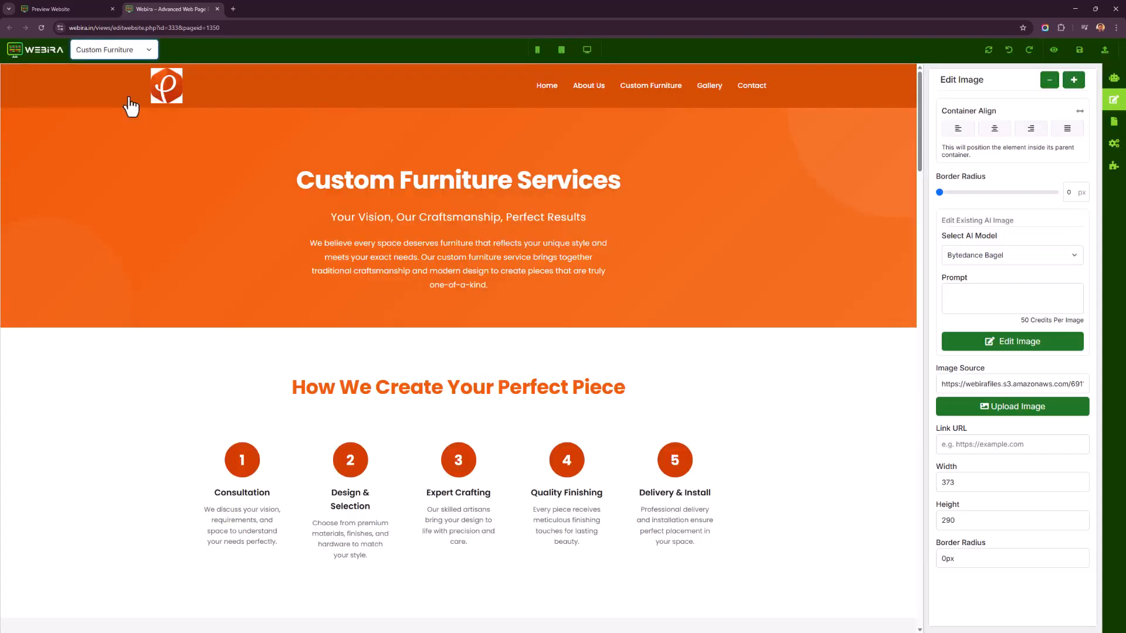
Scroll through the Custom Furniture page to review its sections and placeholder images.
scroll(490, 296, down, 1)
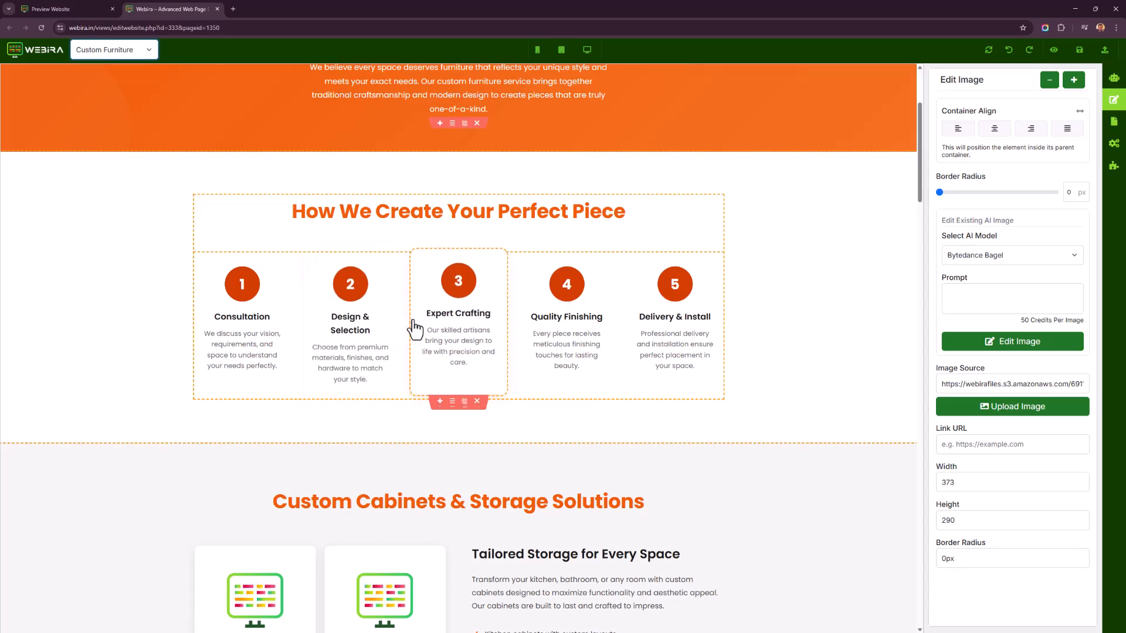
scroll(460, 332, down, 2)
scroll(466, 340, down, 1)
scroll(458, 334, up, 2)
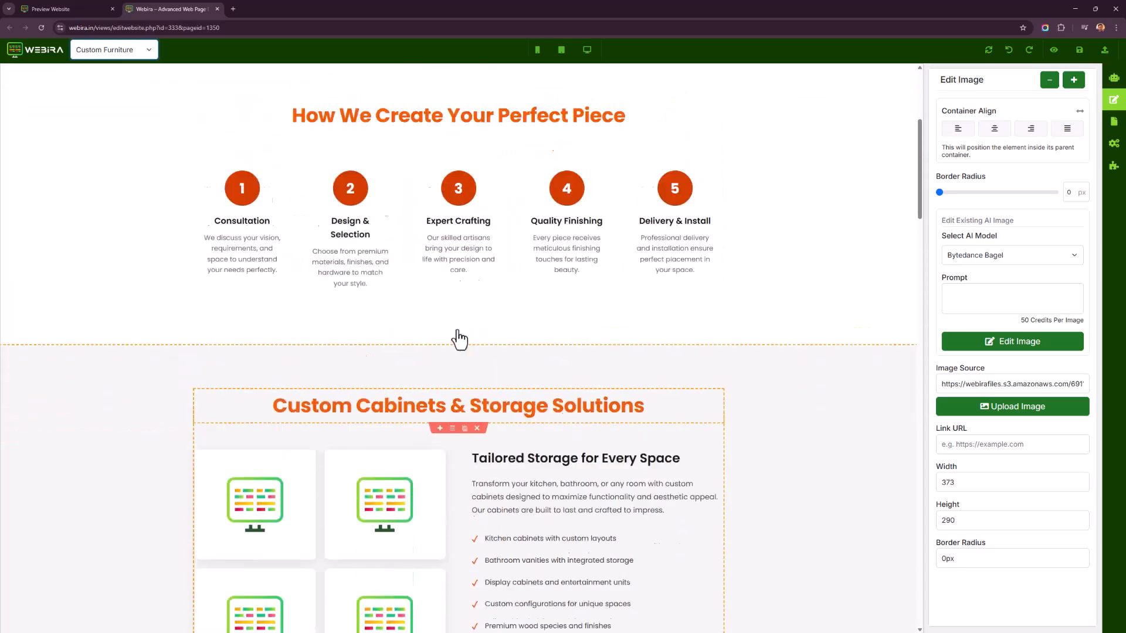
scroll(492, 323, down, 2)
scroll(505, 312, down, 3)
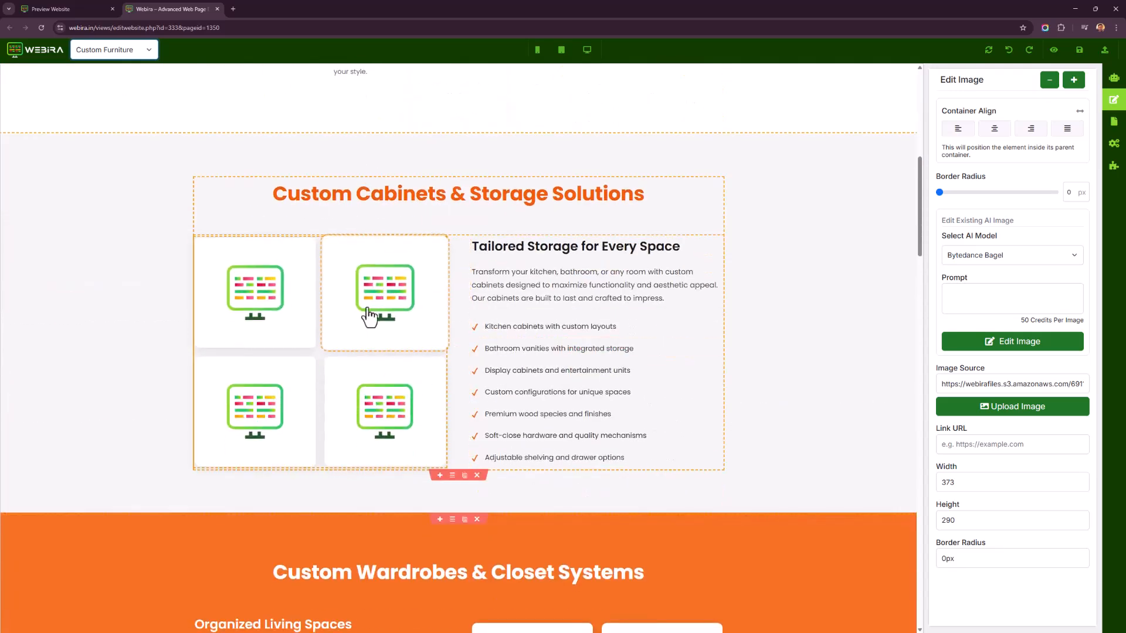
scroll(456, 343, down, 12)
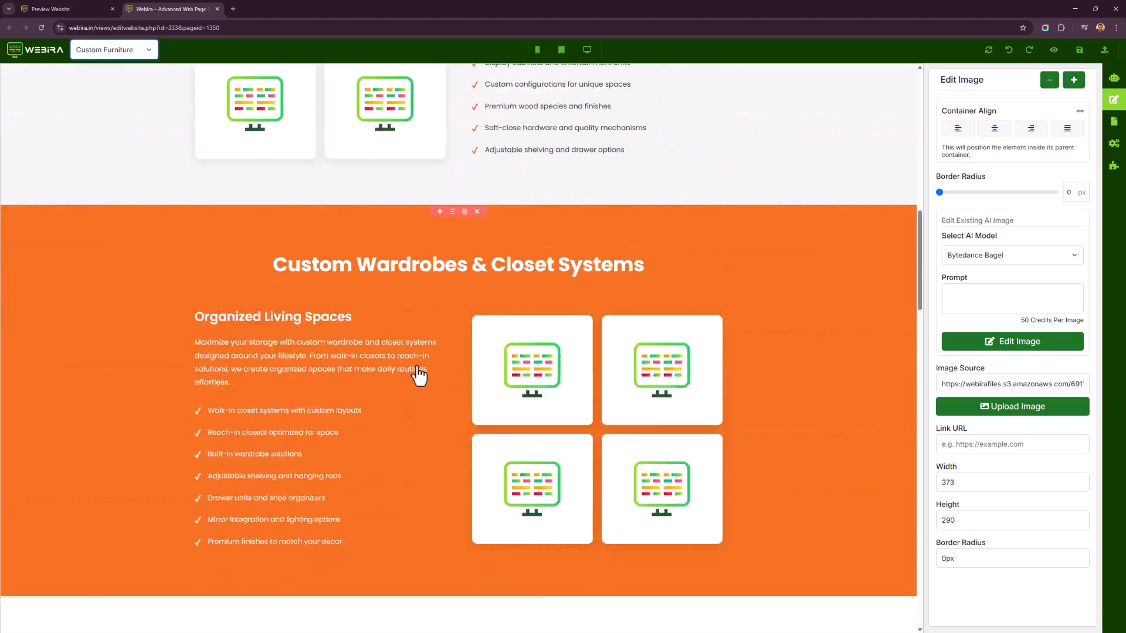
scroll(359, 356, down, 10)
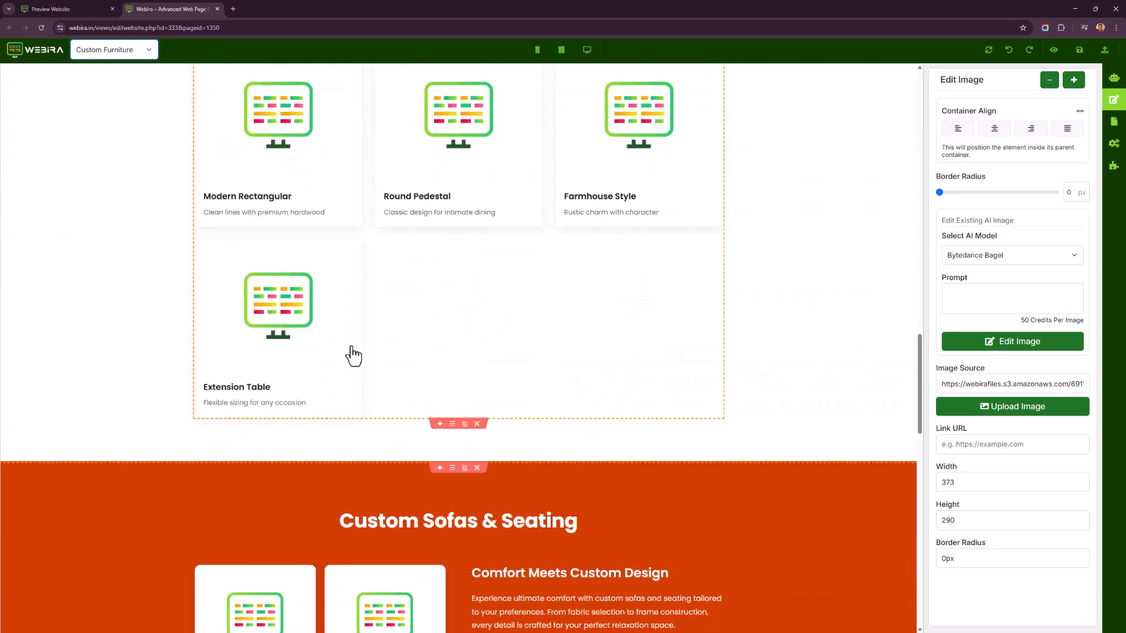
scroll(354, 355, down, 7)
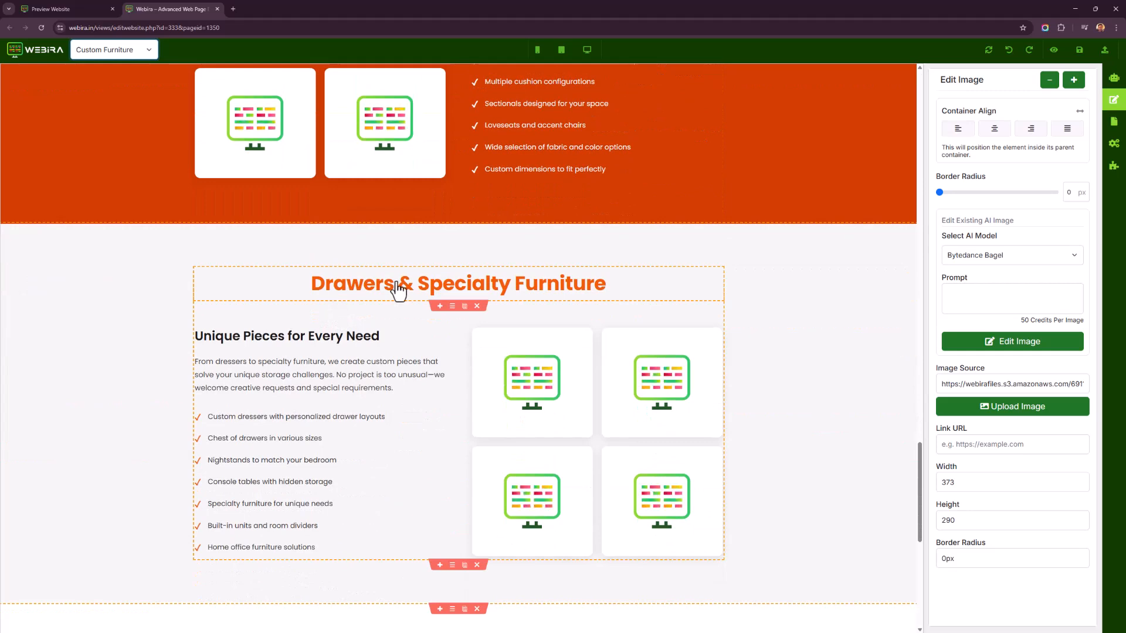
scroll(326, 304, up, 7)
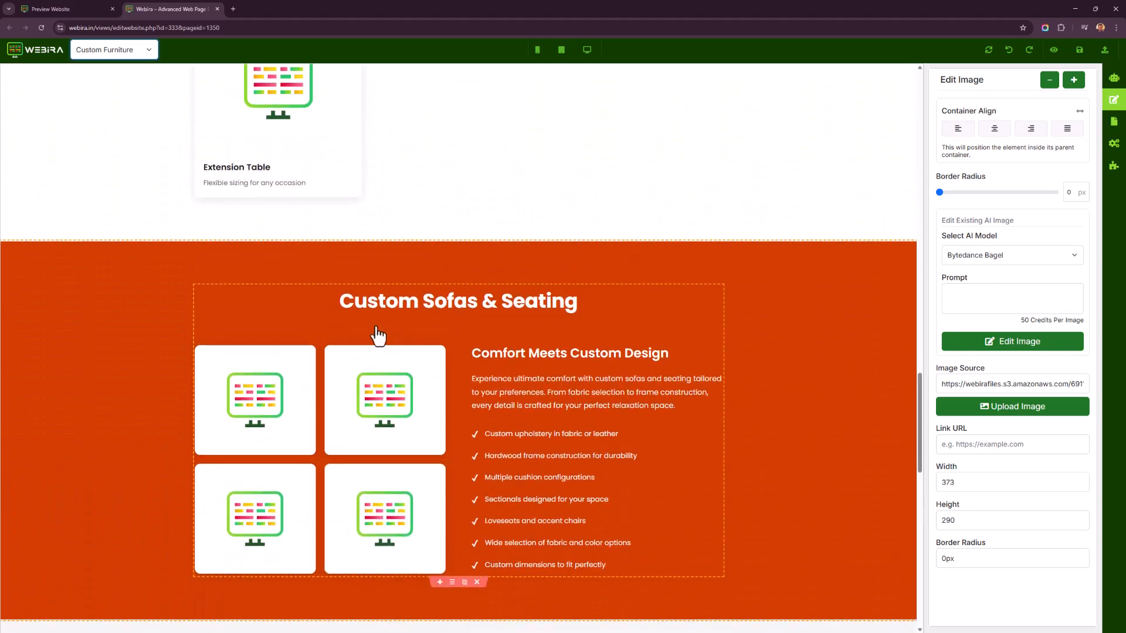
scroll(377, 333, down, 6)
scroll(384, 387, down, 2)
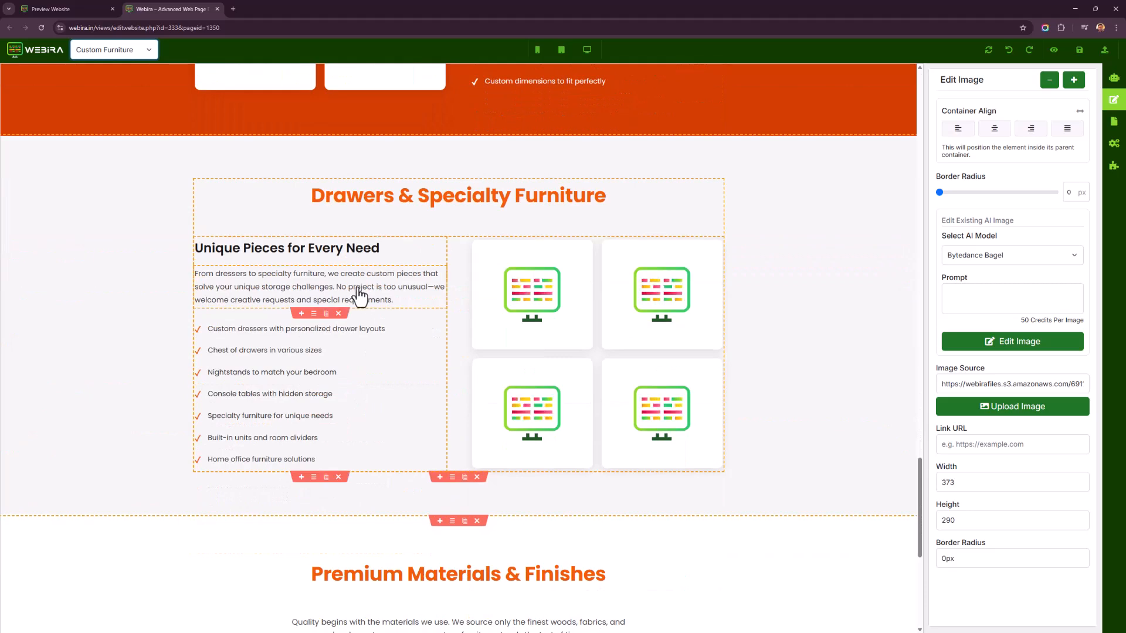
scroll(367, 296, down, 4)
scroll(605, 385, down, 3)
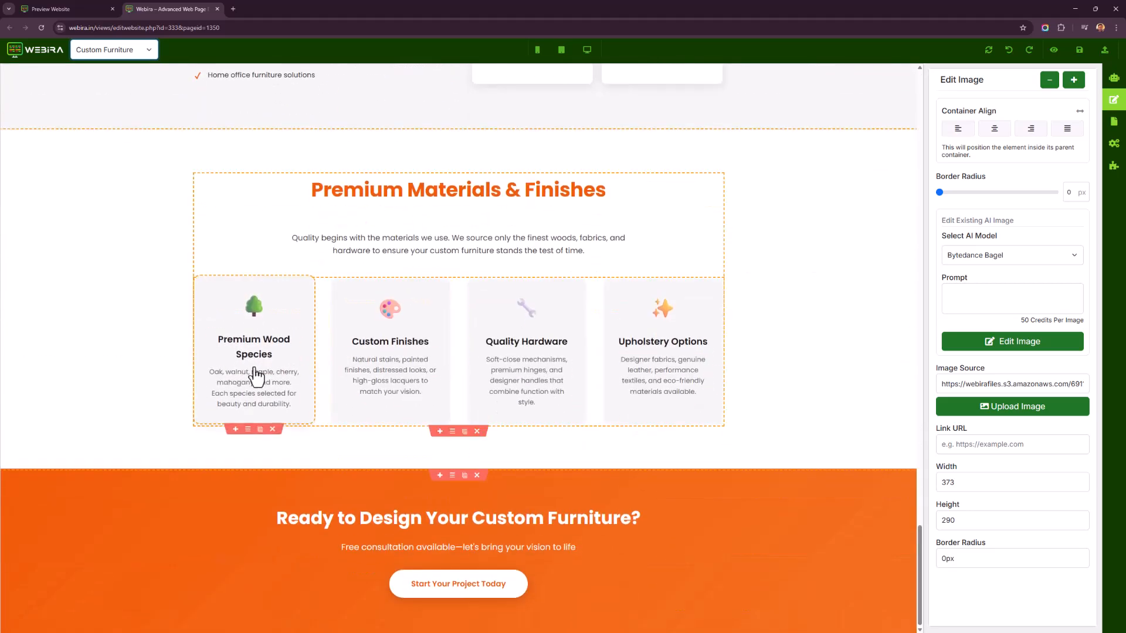
scroll(446, 520, down, 1)
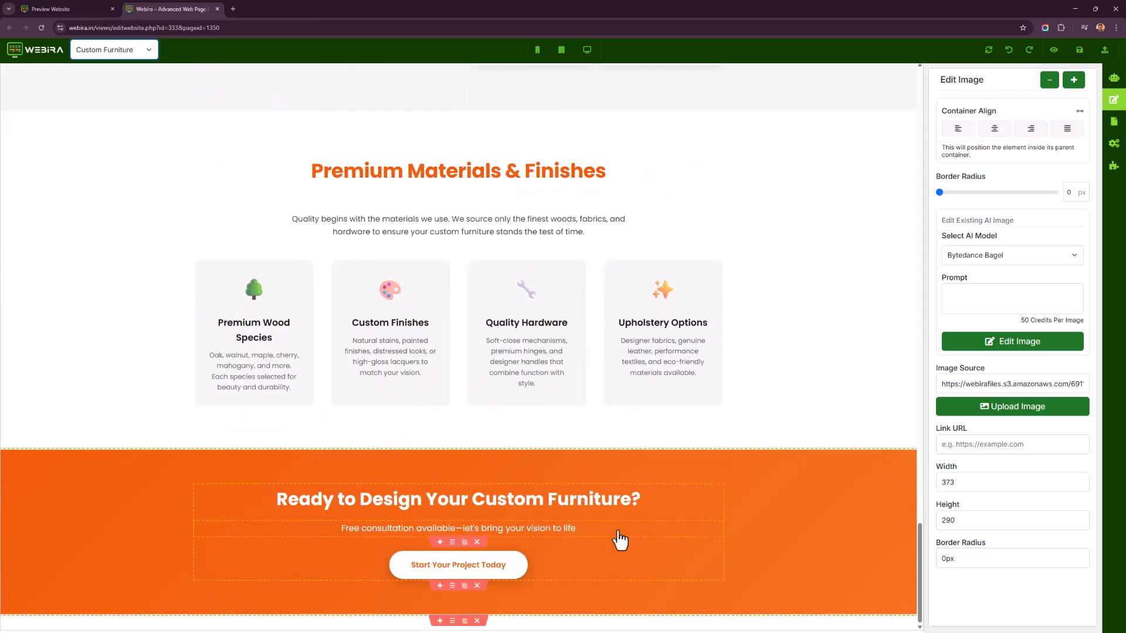
scroll(666, 470, up, 3)
Review the Custom Furniture page's sections again as the generated furniture images load into them.
click(747, 466)
scroll(747, 463, up, 6)
middle_click(746, 455)
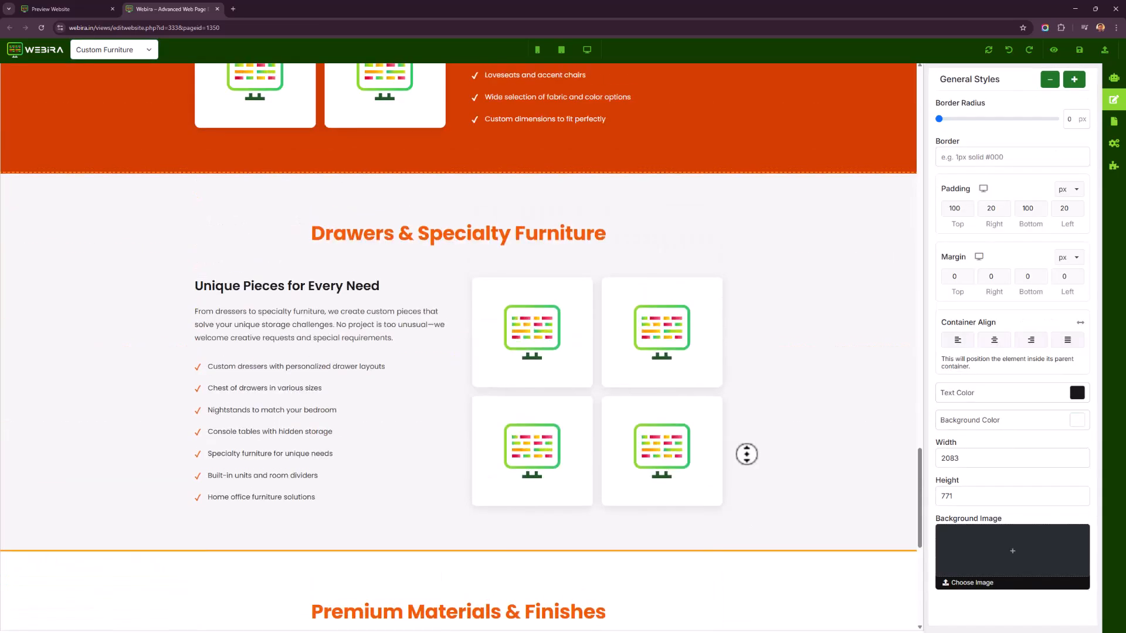
middle_click(757, 405)
scroll(760, 407, up, 4)
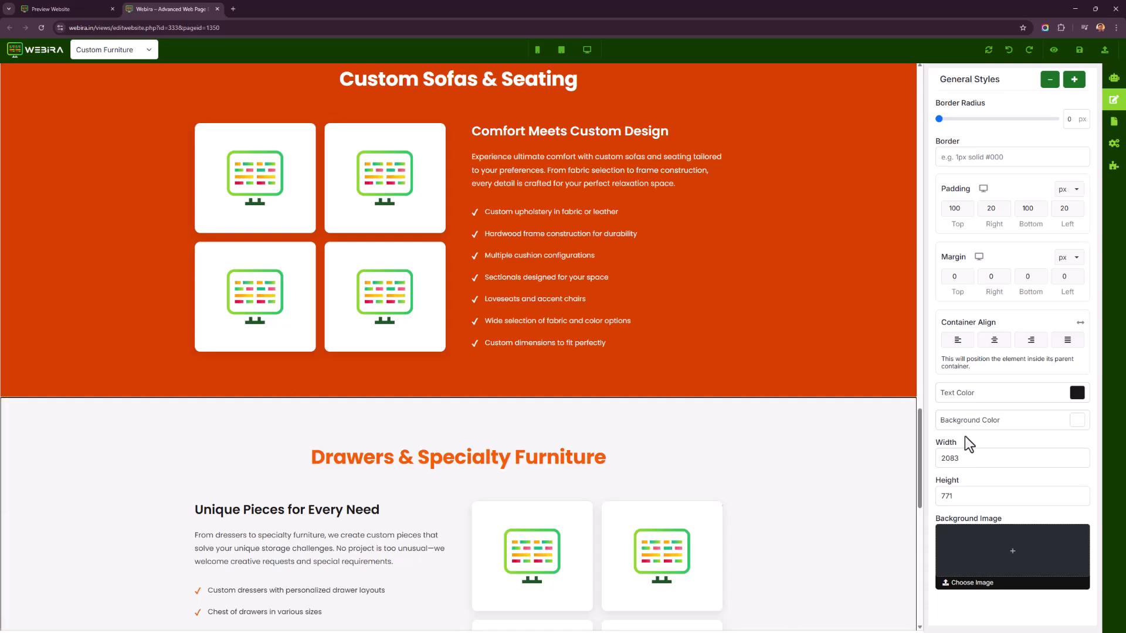
drag(920, 467, 897, 173)
scroll(897, 173, down, 4)
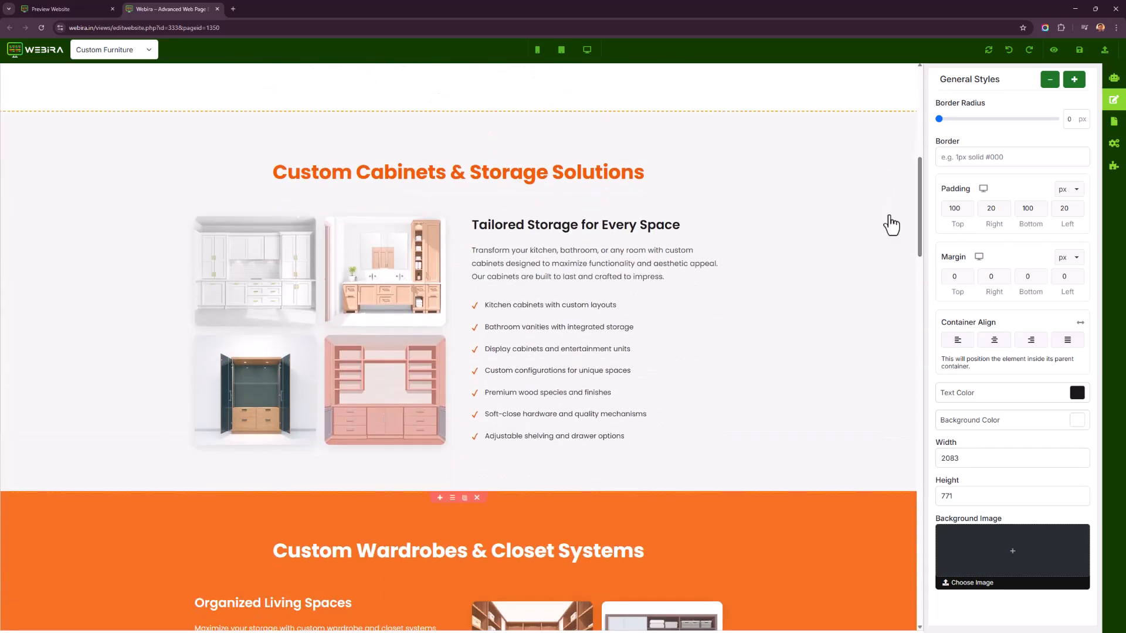
scroll(469, 251, down, 5)
scroll(469, 251, down, 2)
scroll(473, 334, down, 3)
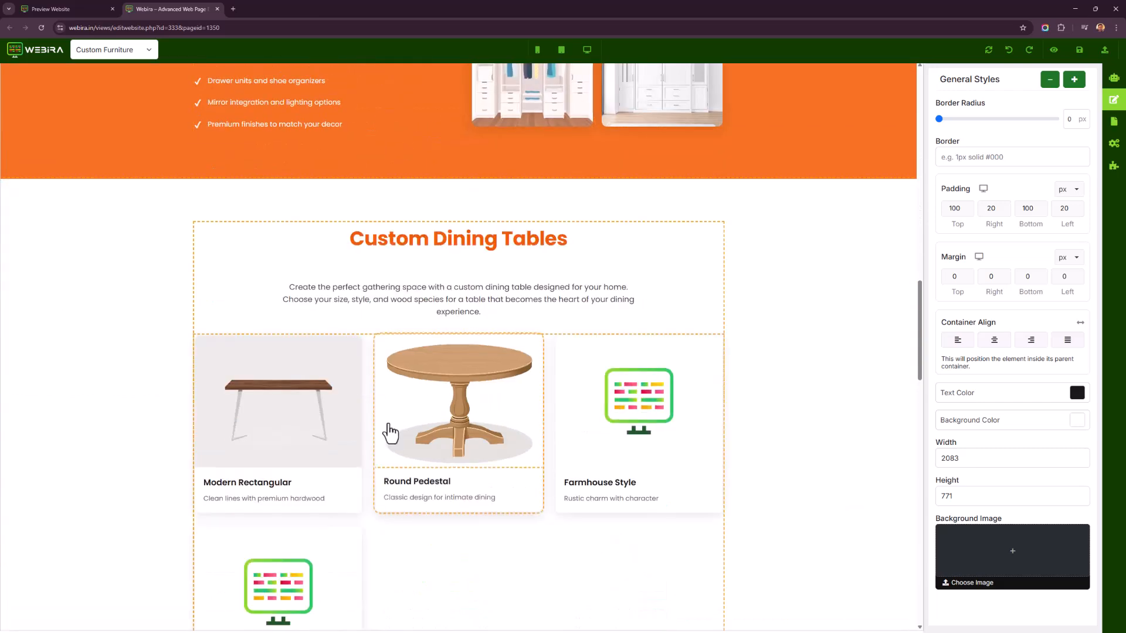
scroll(258, 436, down, 2)
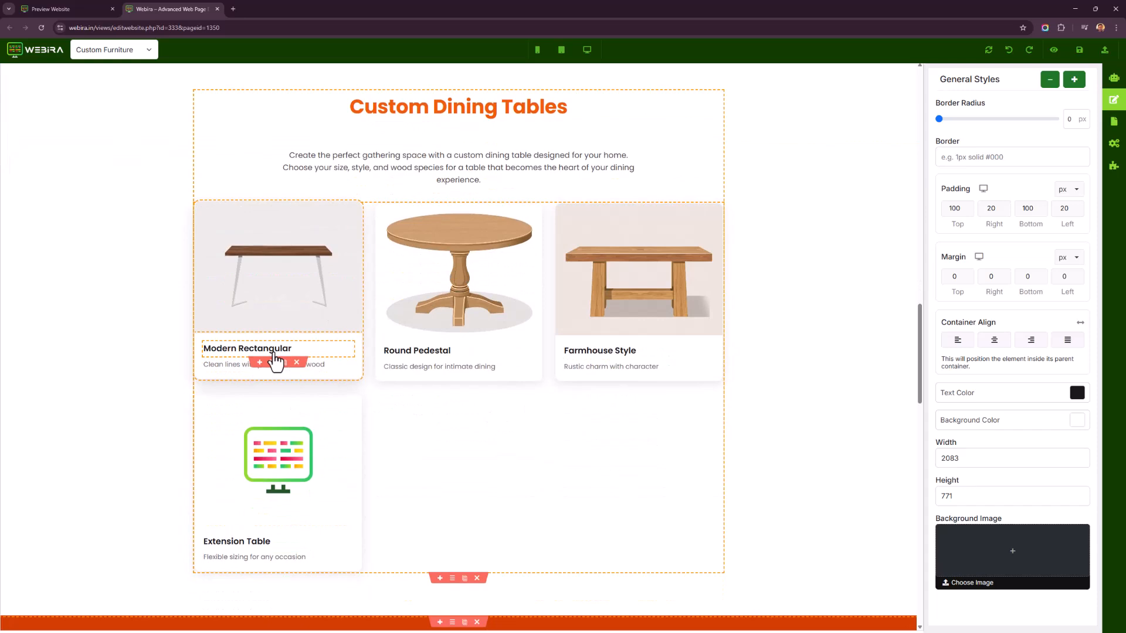
scroll(316, 339, down, 2)
scroll(315, 339, up, 3)
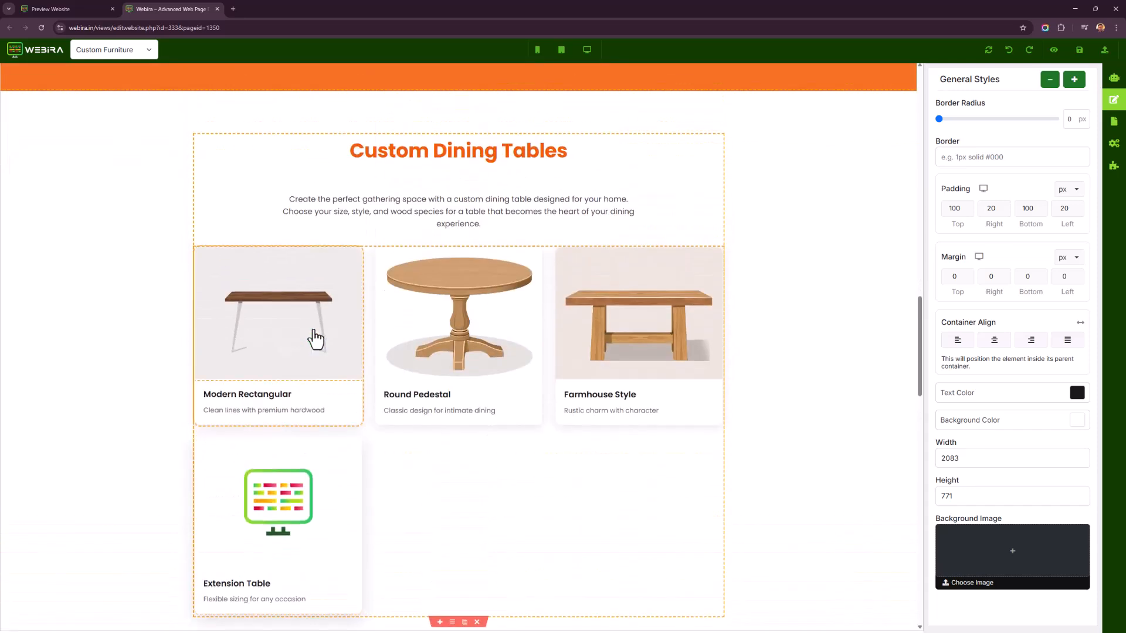
scroll(417, 382, down, 12)
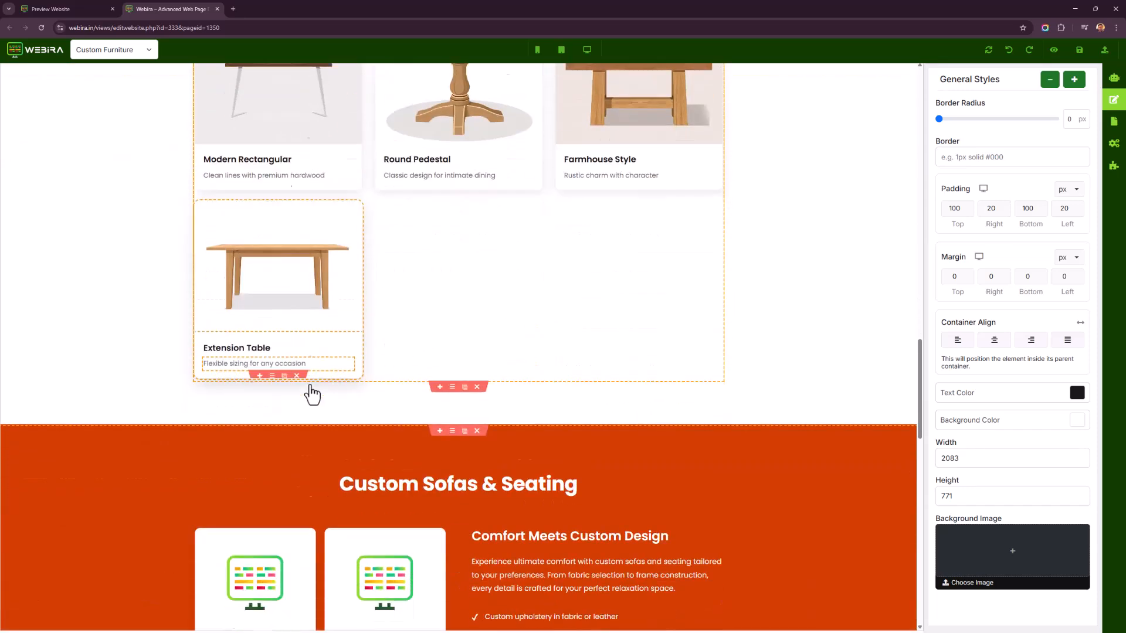
scroll(621, 485, down, 3)
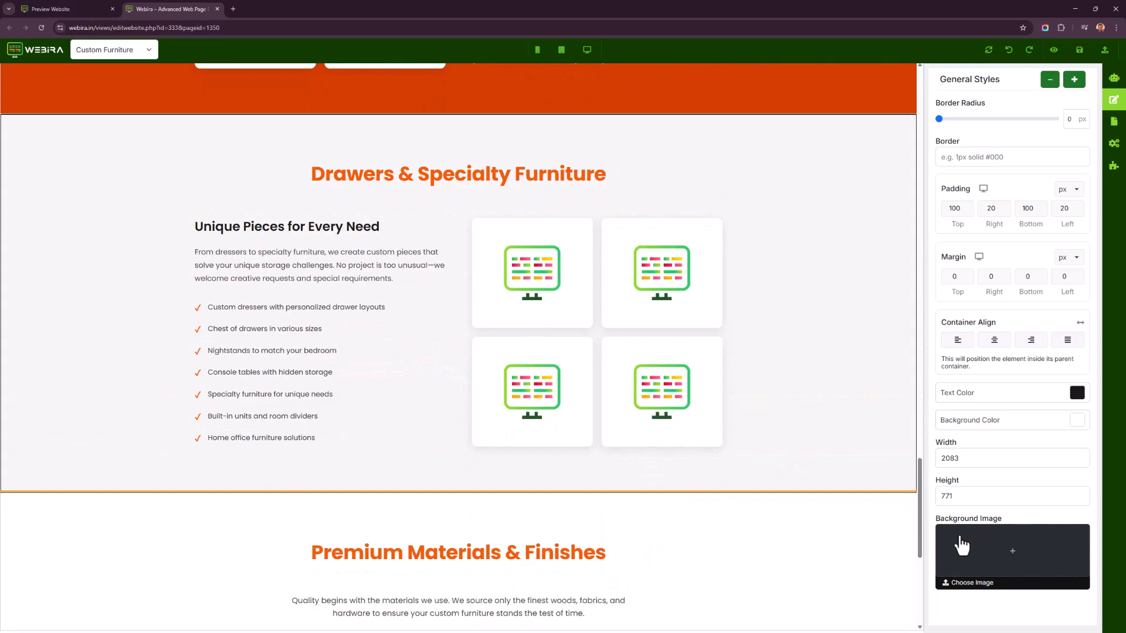
drag(922, 538, 900, 462)
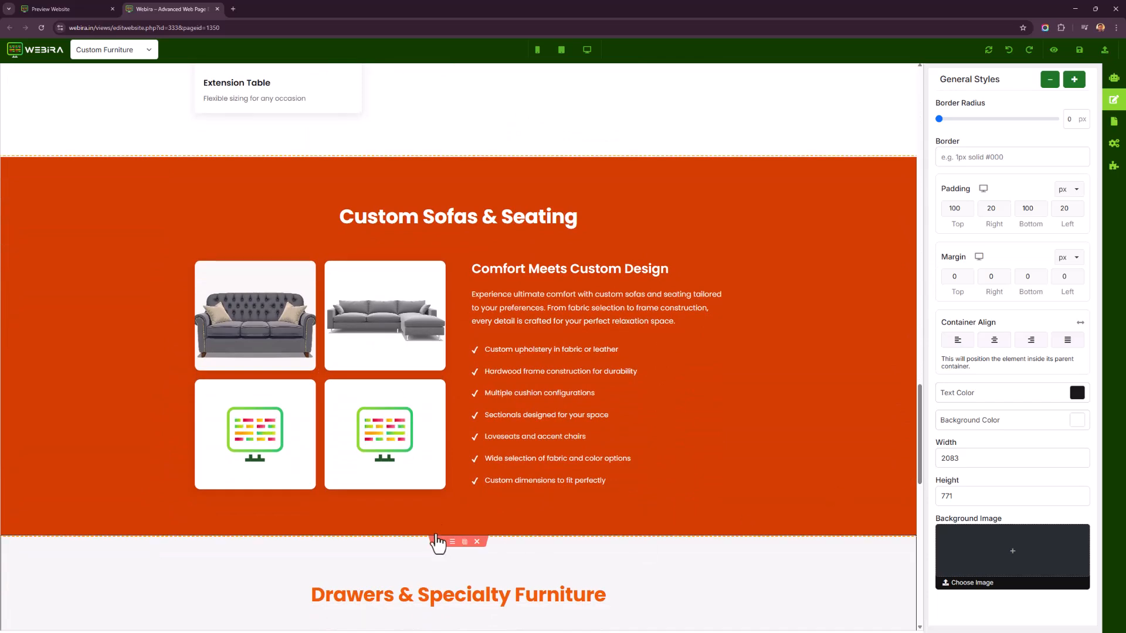
scroll(389, 422, down, 6)
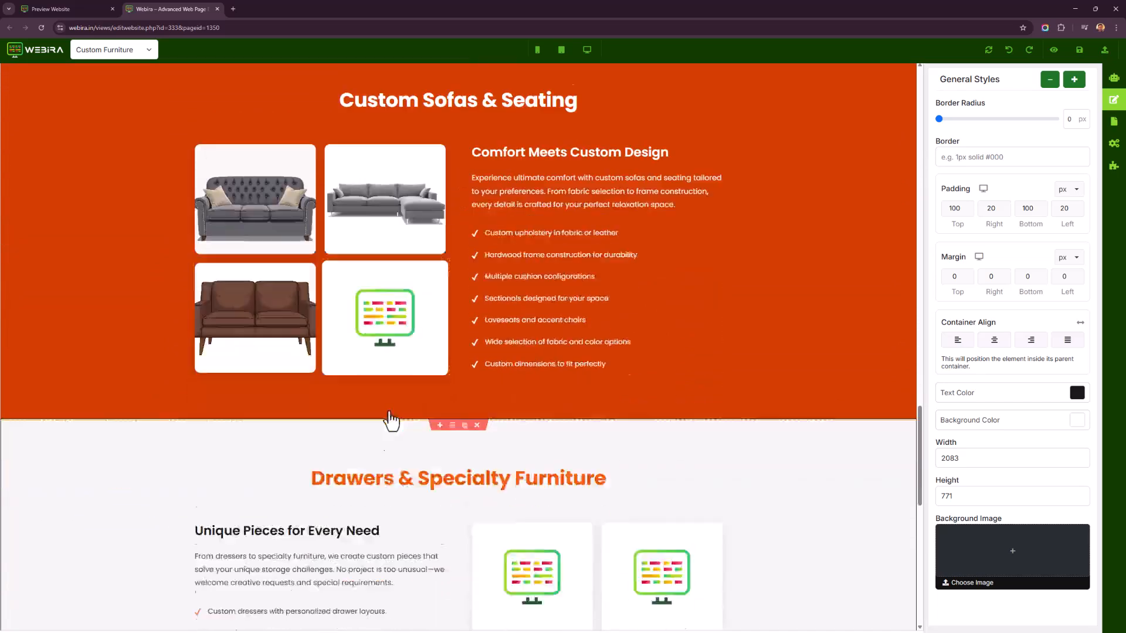
scroll(423, 427, up, 15)
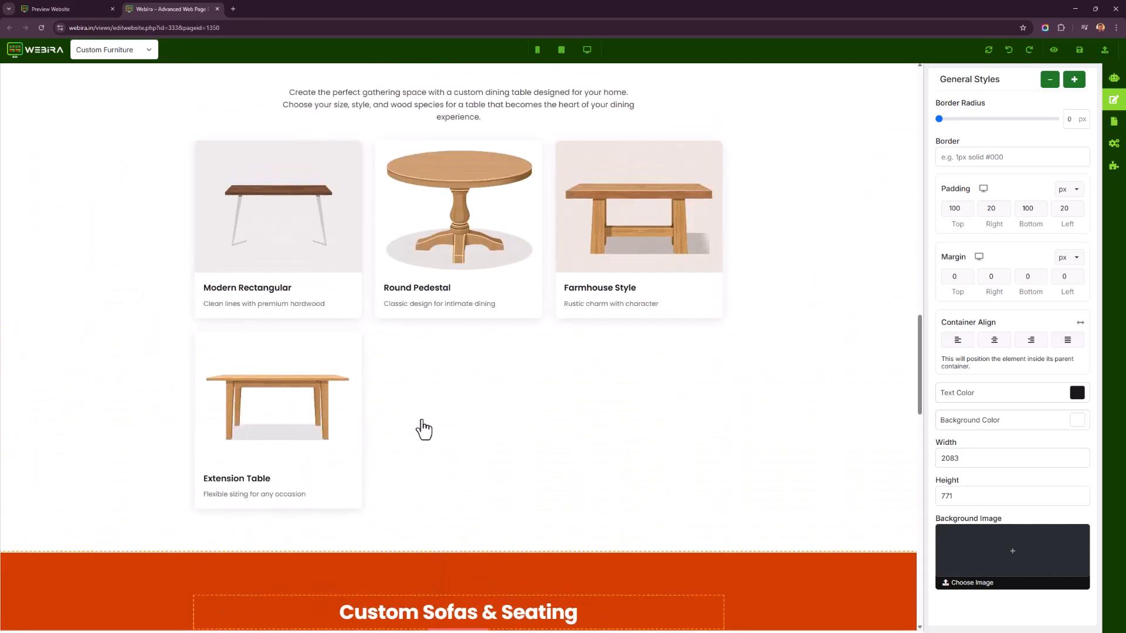
scroll(218, 437, down, 3)
scroll(235, 431, up, 6)
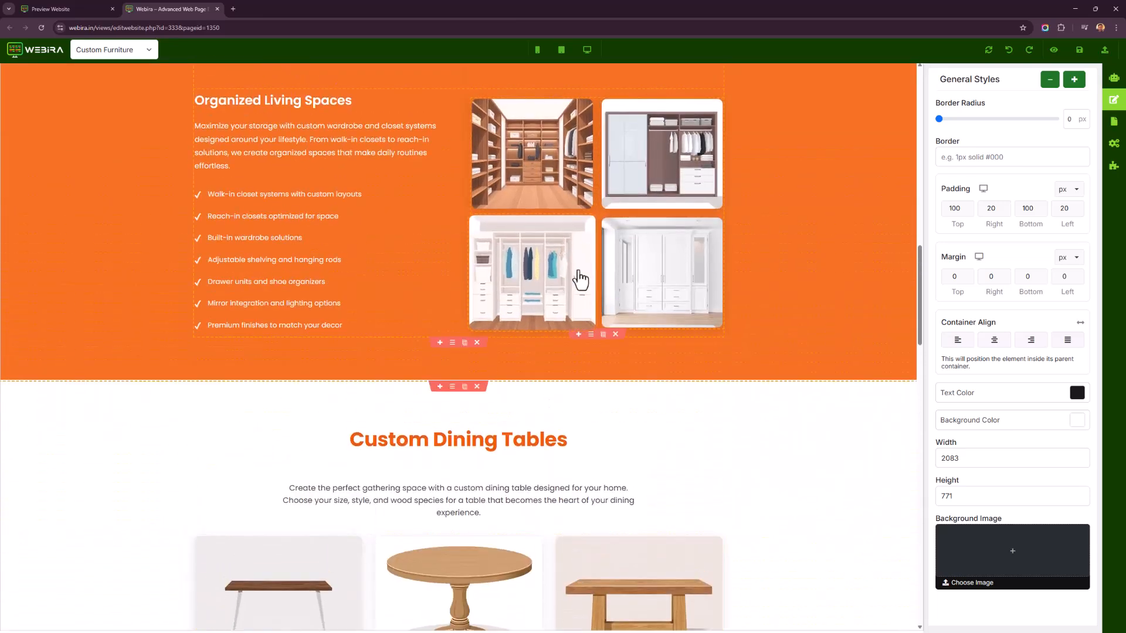
scroll(382, 382, down, 15)
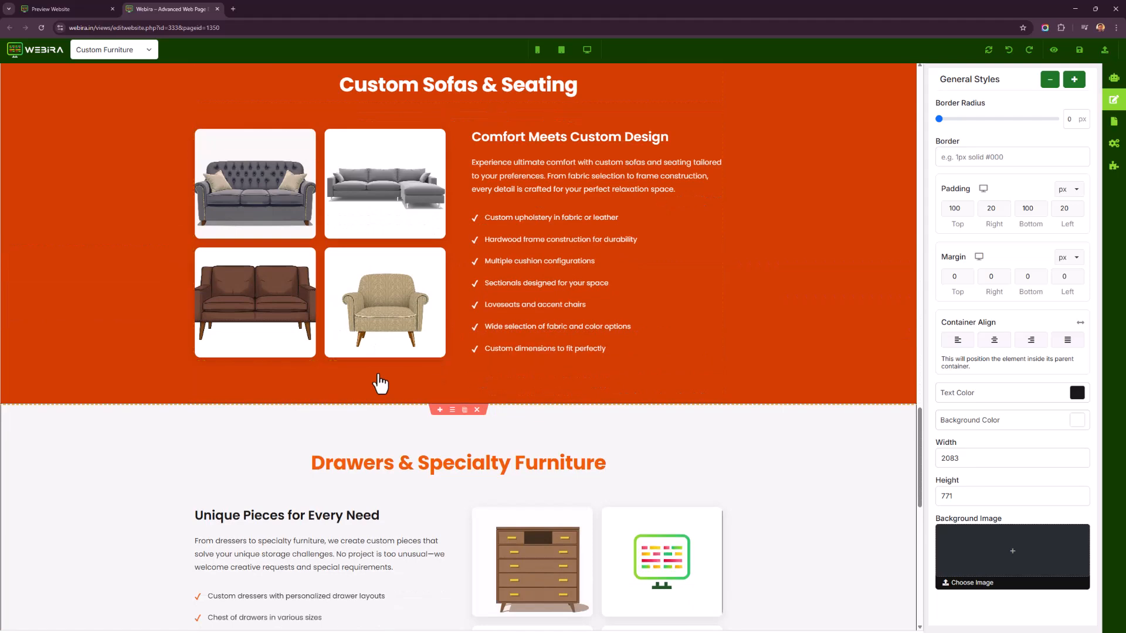
scroll(381, 384, down, 5)
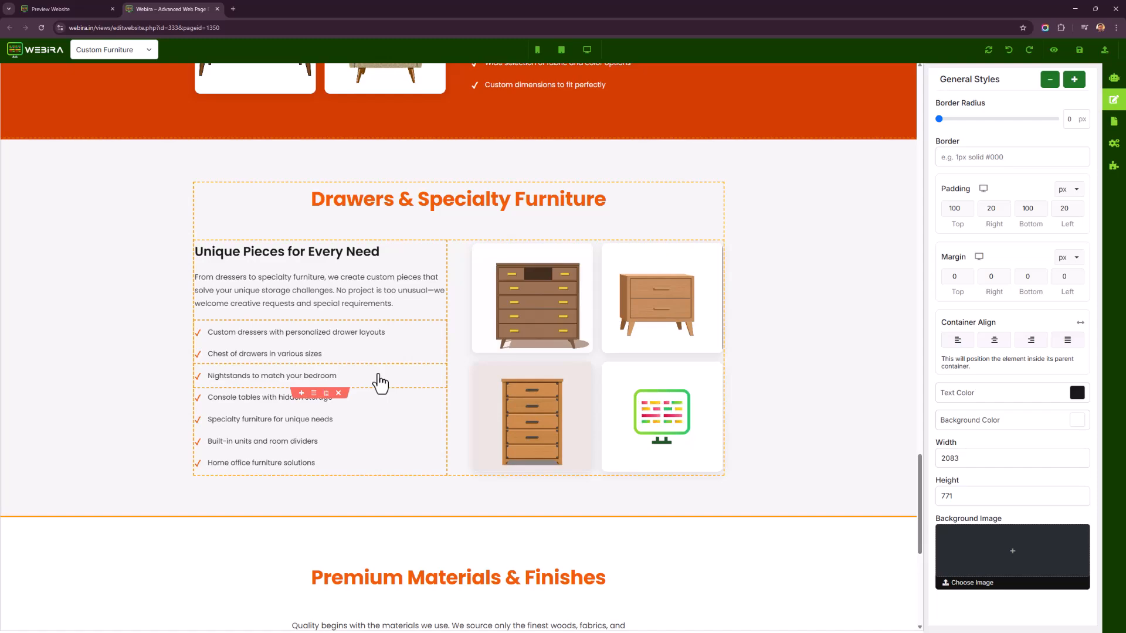
scroll(219, 575, up, 5)
scroll(279, 510, down, 10)
scroll(457, 363, up, 5)
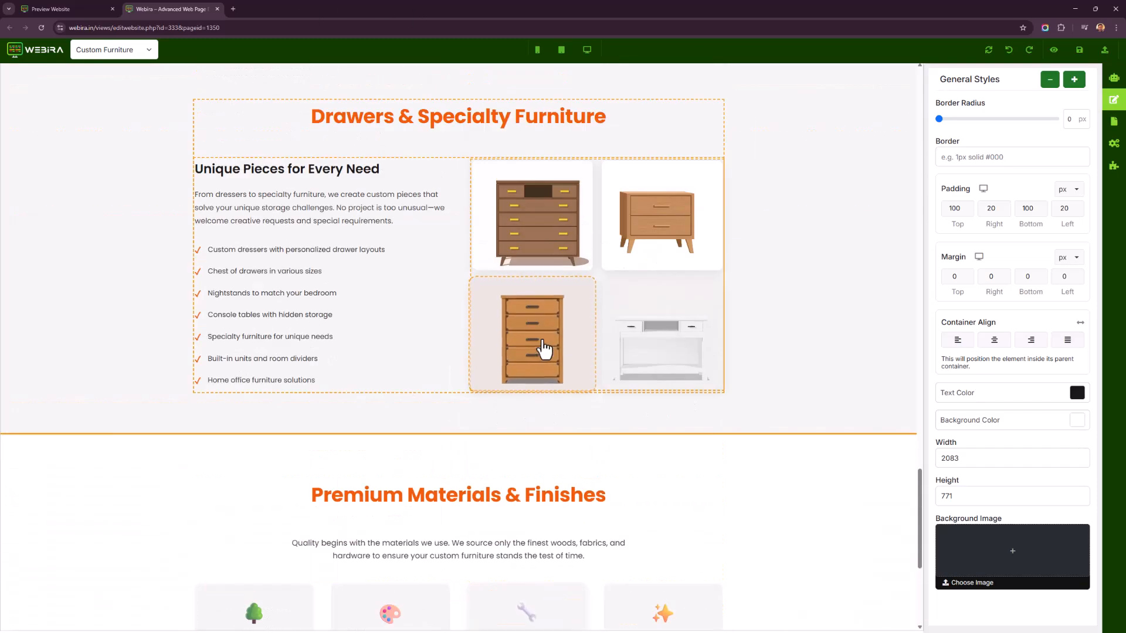
scroll(821, 410, up, 1)
scroll(827, 366, up, 15)
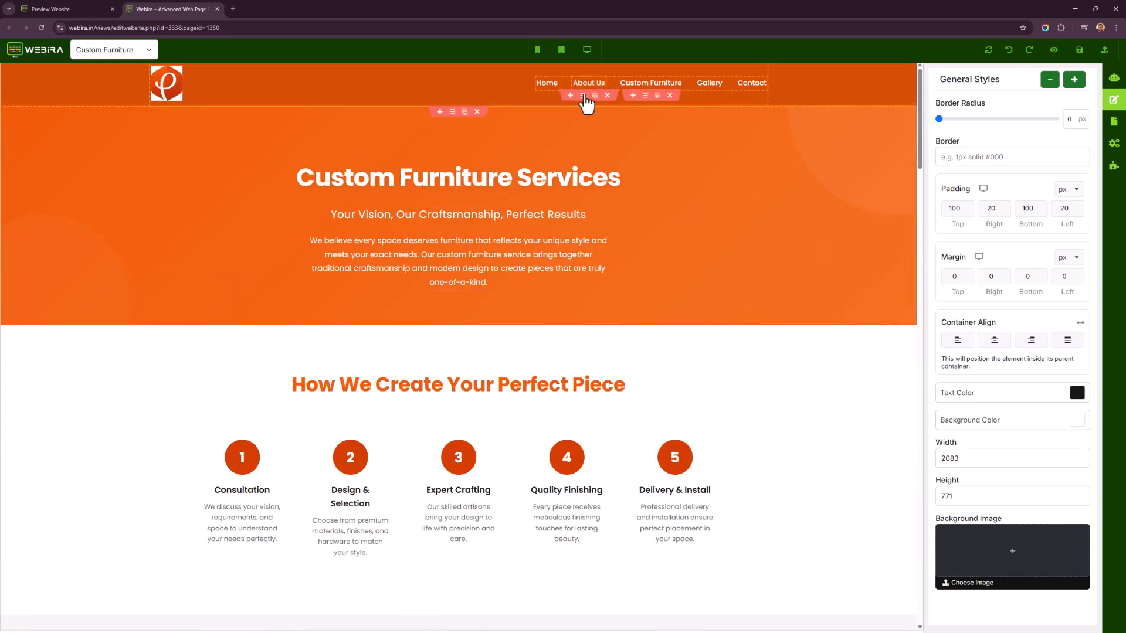
Preview the Custom Furniture page in mobile, tablet and desktop views.
click(537, 52)
scroll(434, 222, down, 10)
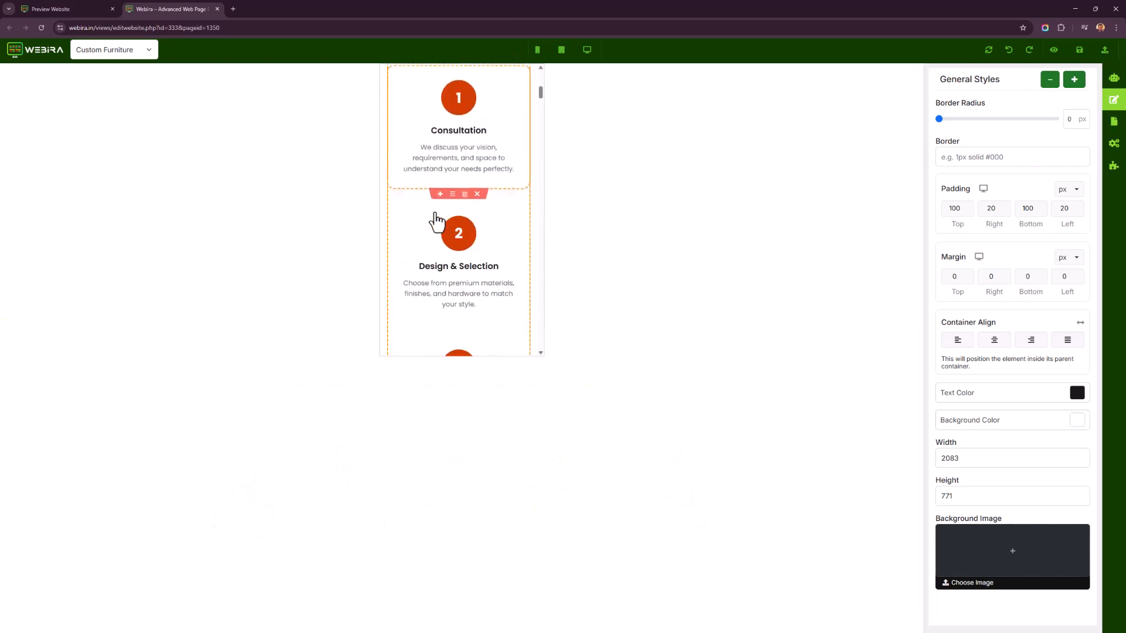
scroll(451, 222, down, 5)
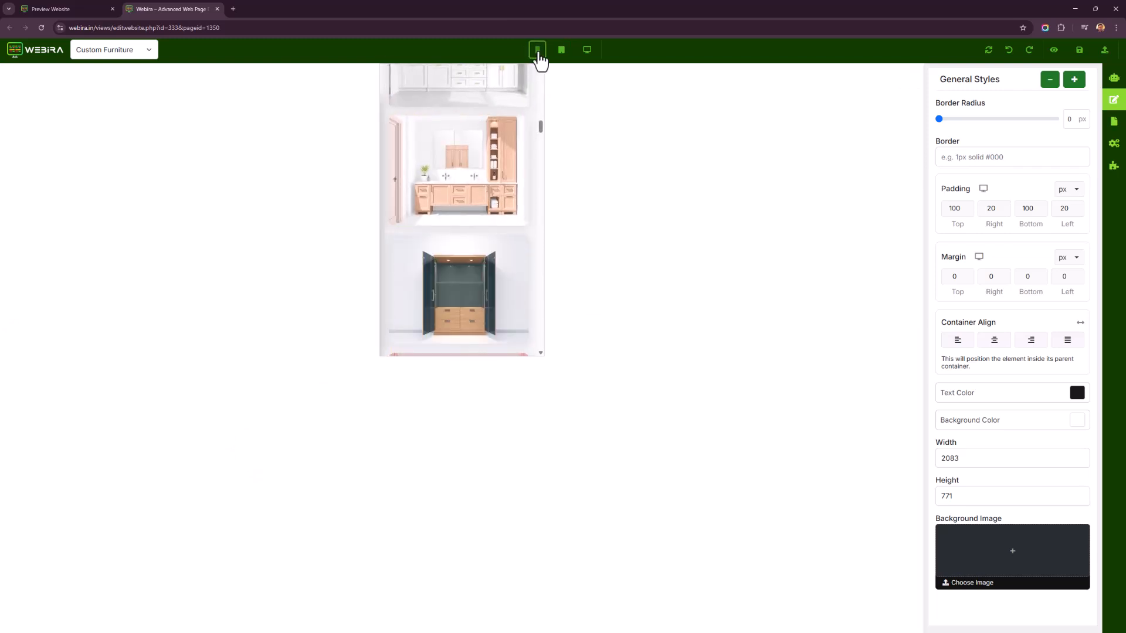
click(563, 56)
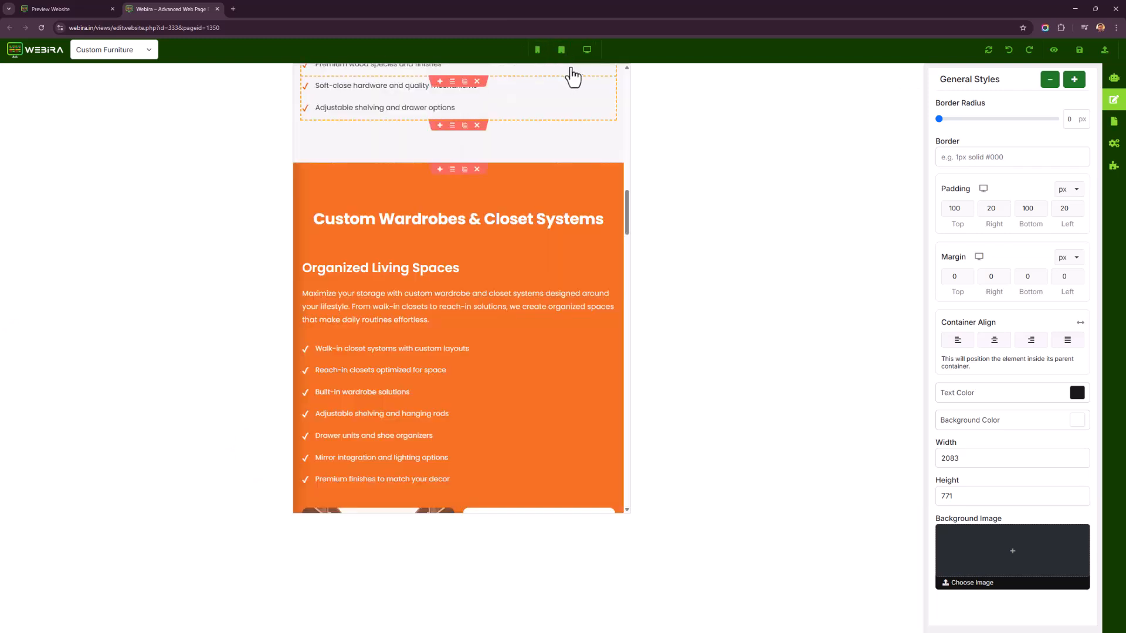
click(585, 58)
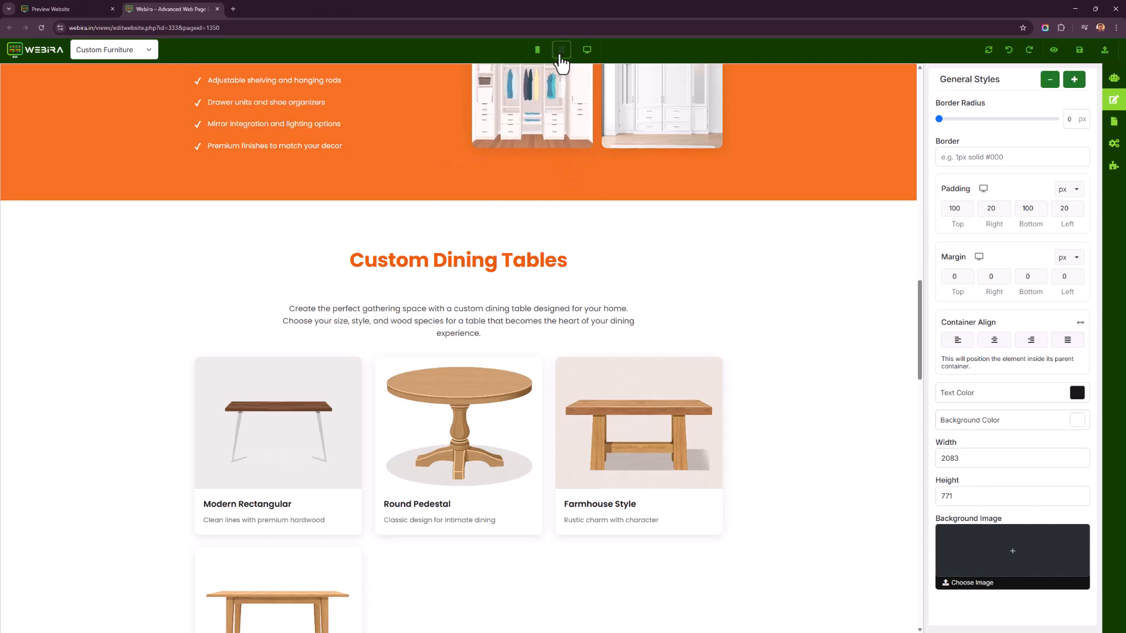
click(562, 50)
scroll(550, 305, up, 5)
scroll(551, 354, up, 3)
scroll(551, 354, down, 6)
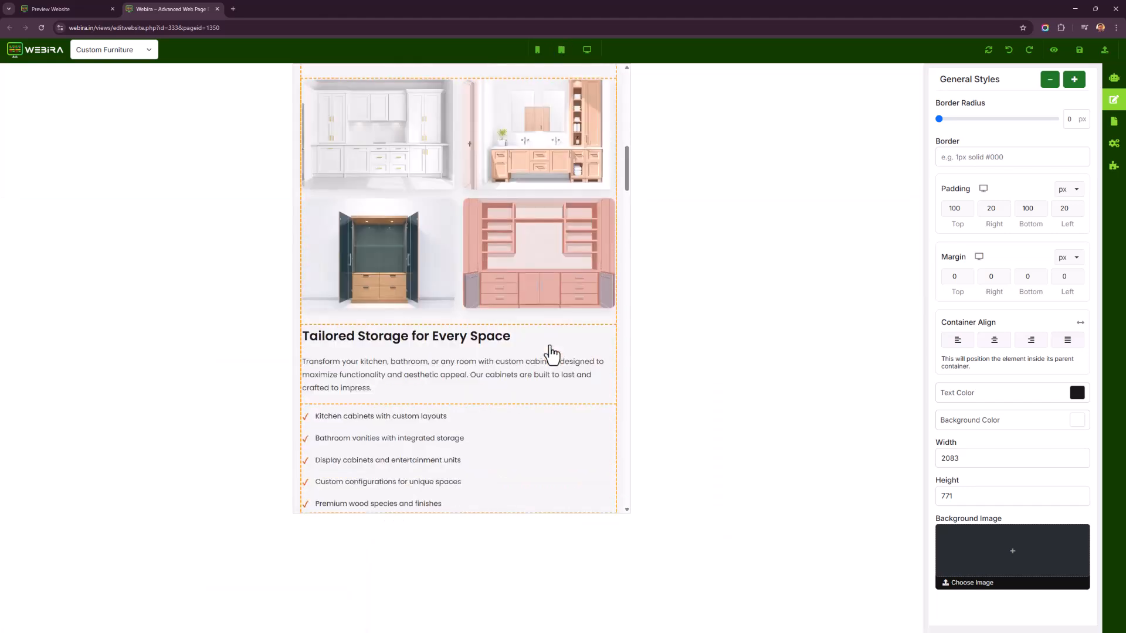
click(594, 53)
scroll(575, 308, up, 6)
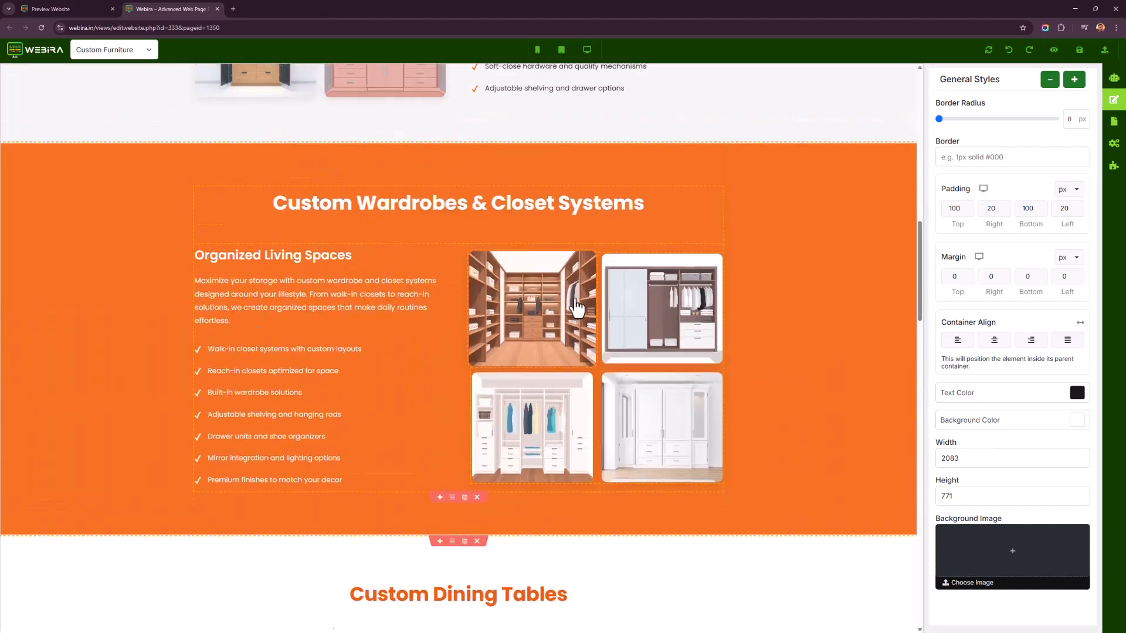
Open the About Us page in the editor and scroll through its opening section.
click(1102, 54)
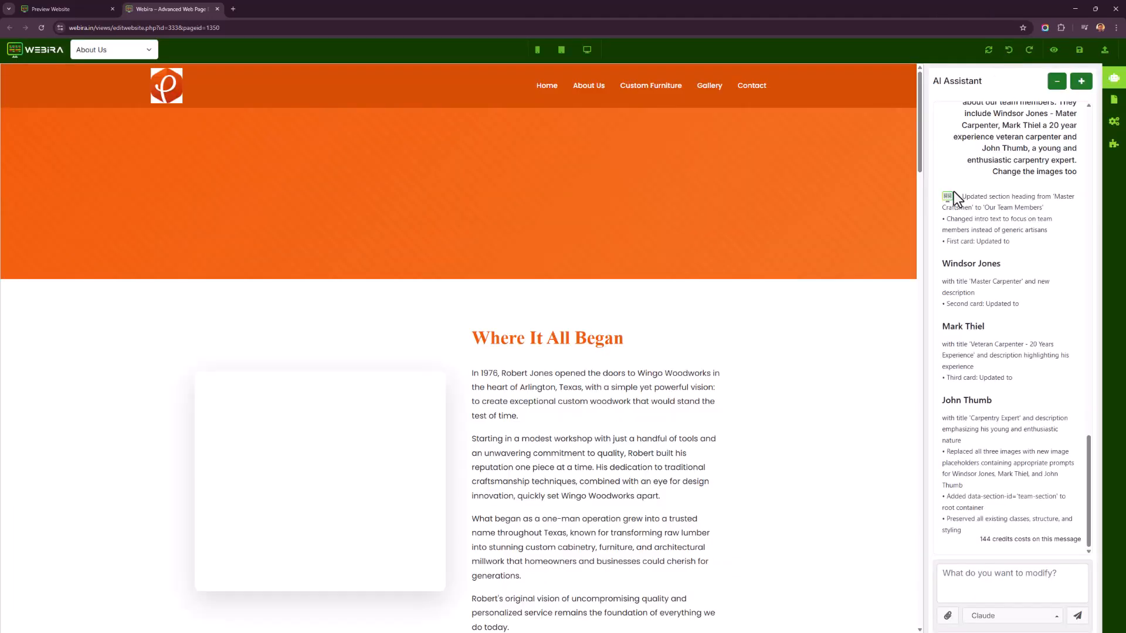
scroll(521, 352, down, 3)
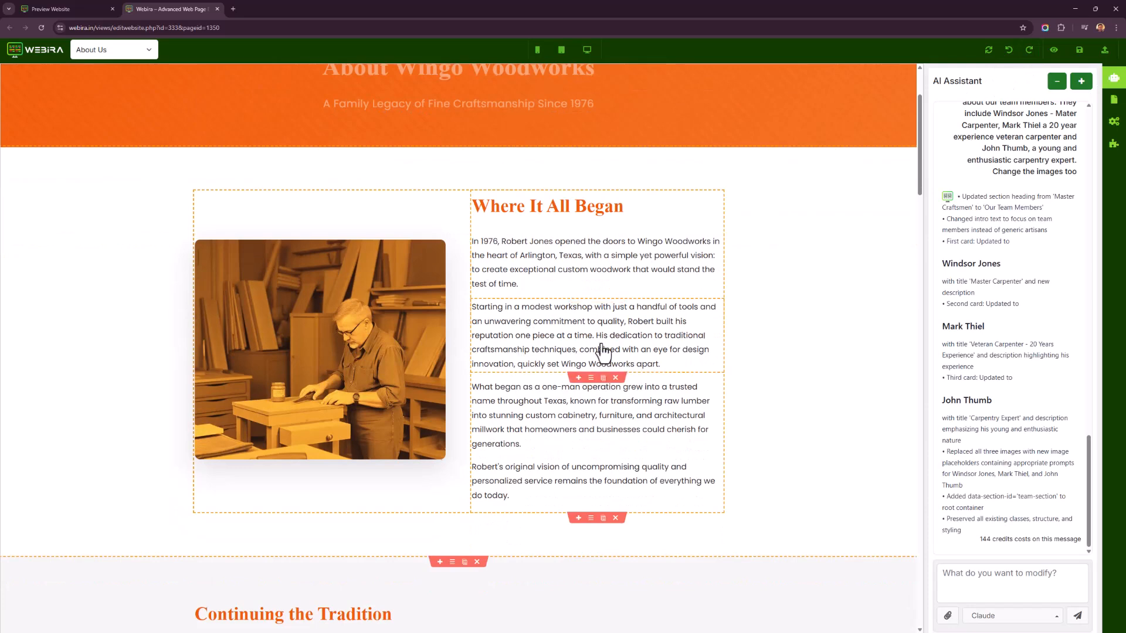
scroll(639, 326, up, 3)
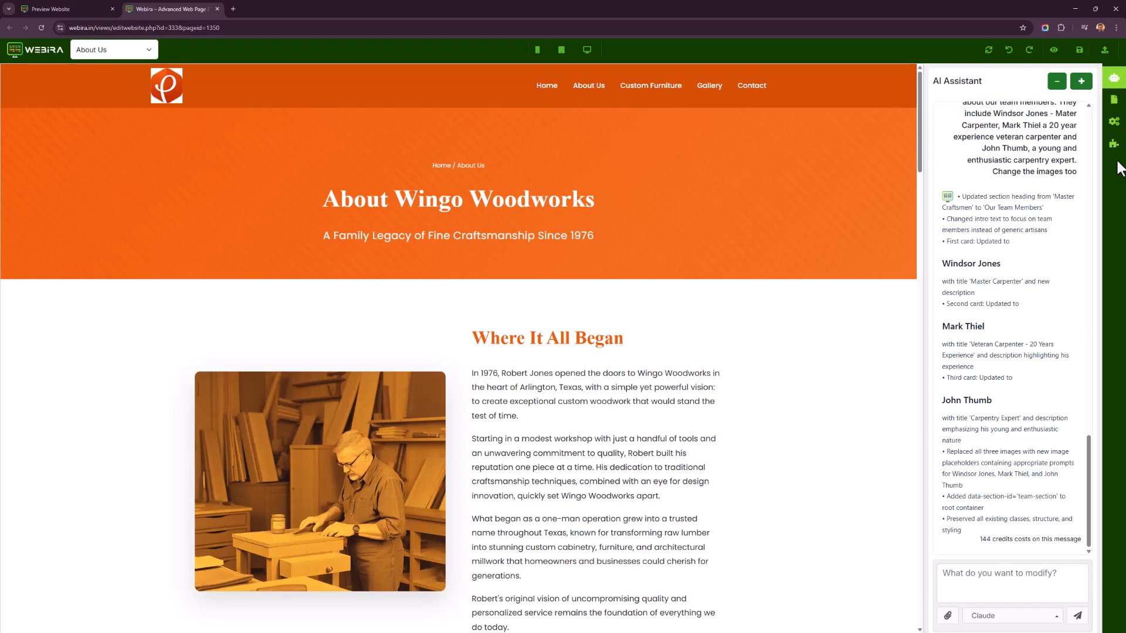
Open the SEO Editor and review the page's meta title, meta description and keywords.
click(1115, 122)
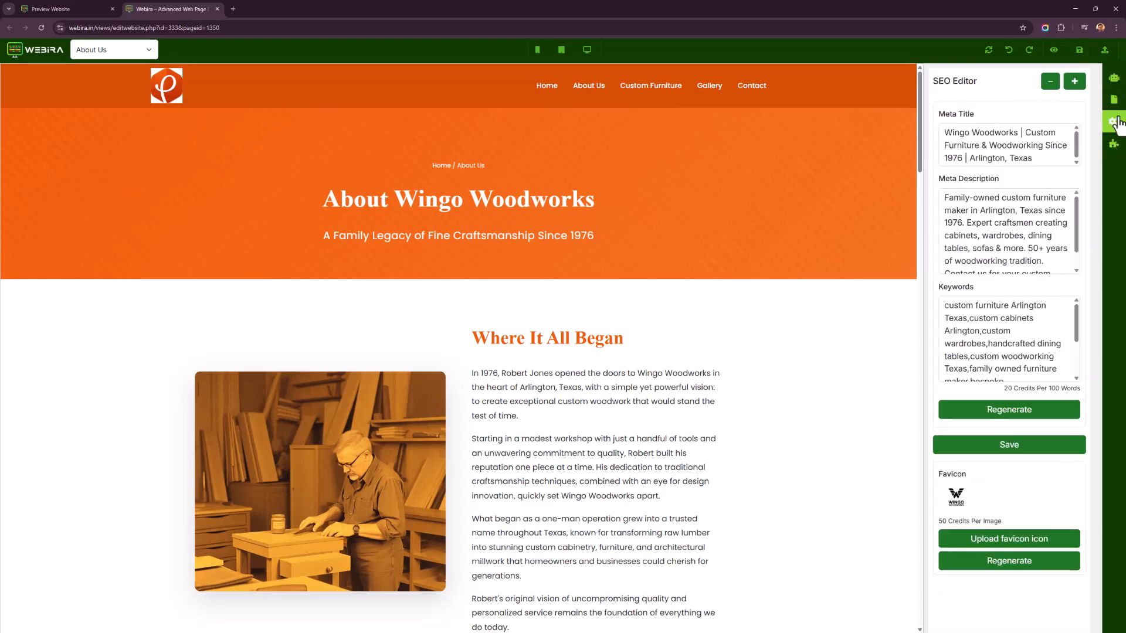
scroll(979, 235, down, 3)
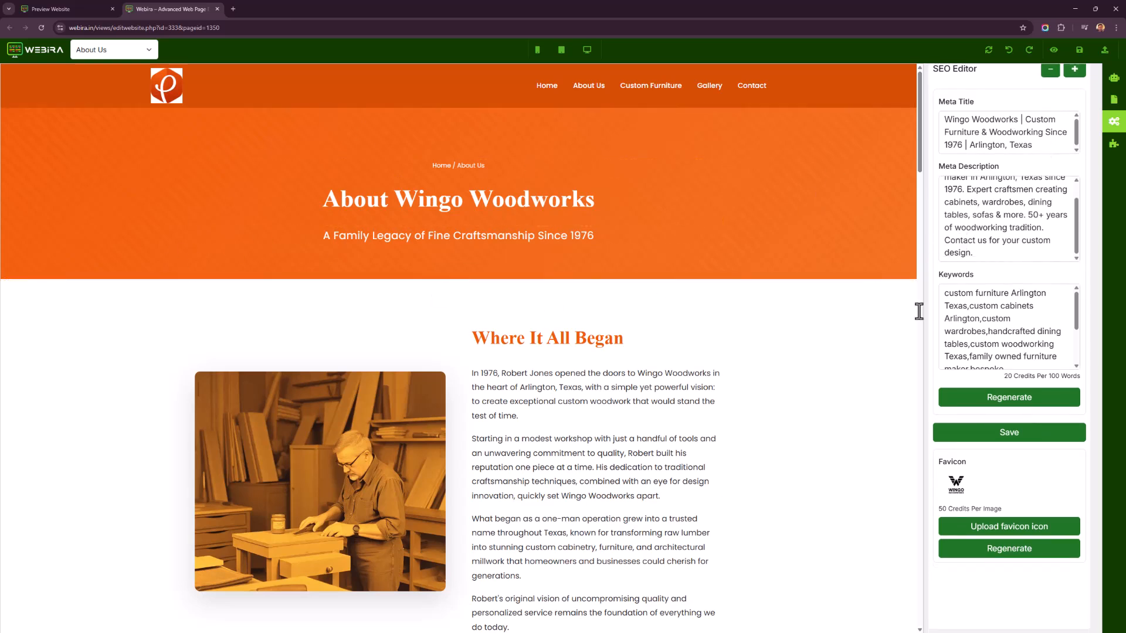
scroll(991, 145, up, 1)
click(961, 203)
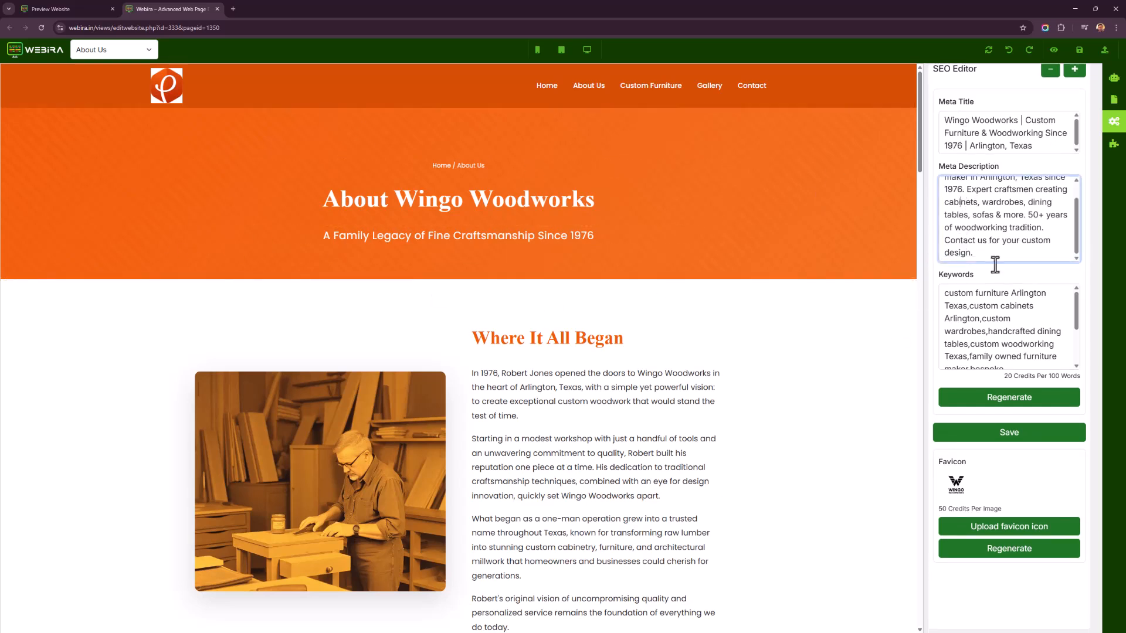
click(990, 305)
scroll(925, 339, down, 2)
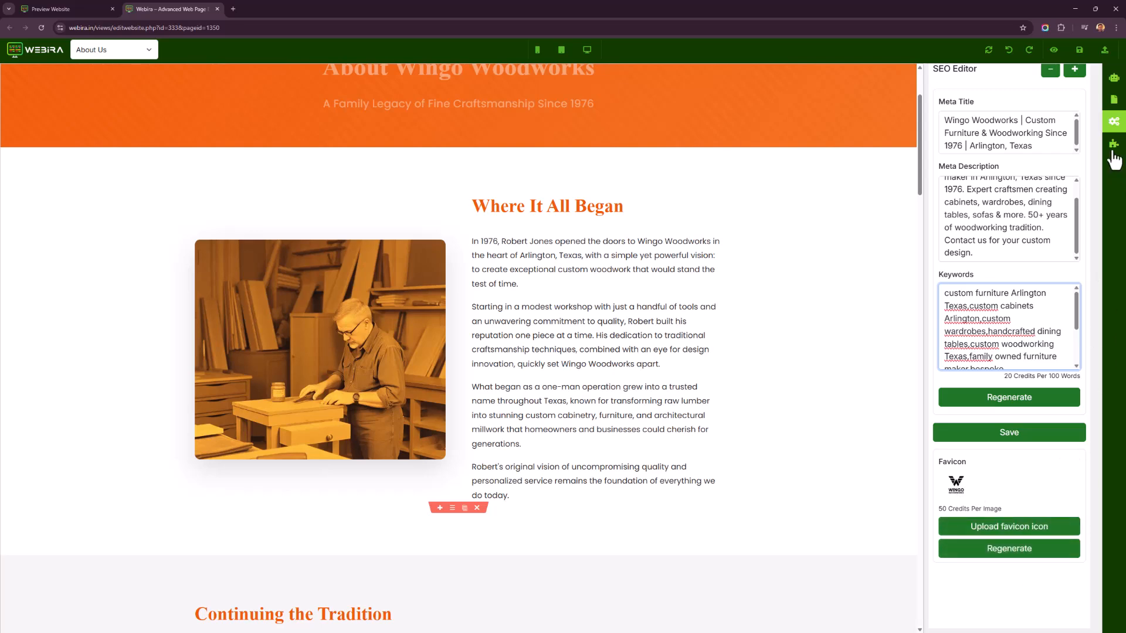
Scroll through the page's CSS in the CSS Editor, then open the Components panel.
click(1118, 112)
scroll(1039, 357, down, 13)
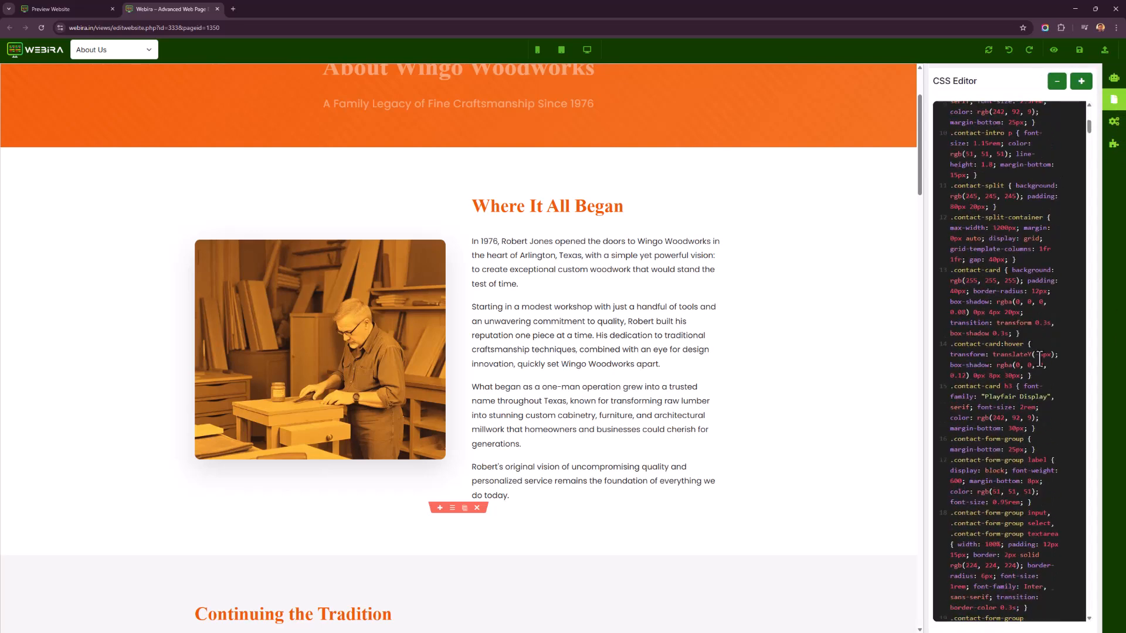
scroll(1038, 358, up, 13)
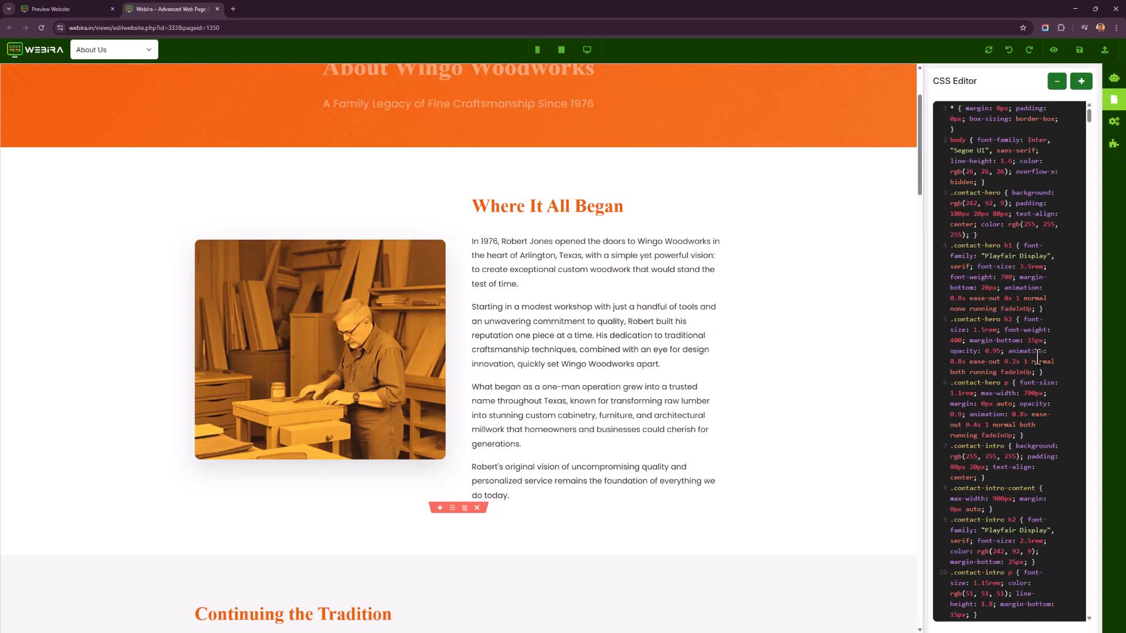
scroll(1015, 234, down, 3)
scroll(921, 448, down, 3)
scroll(975, 370, down, 4)
scroll(817, 487, up, 3)
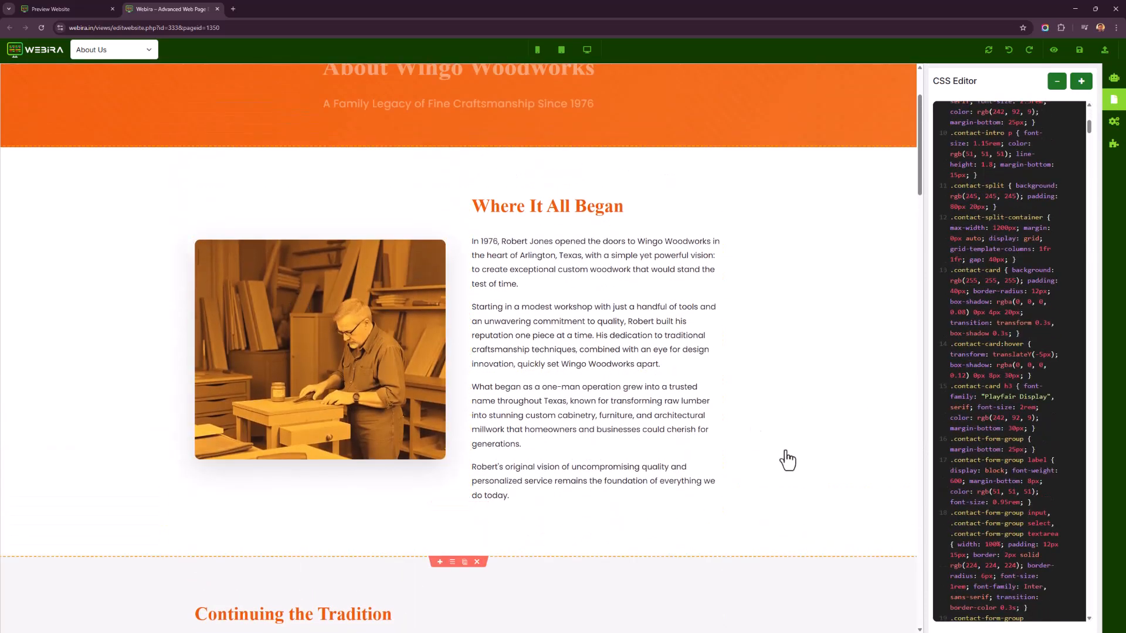
scroll(1049, 352, up, 3)
scroll(1028, 293, up, 3)
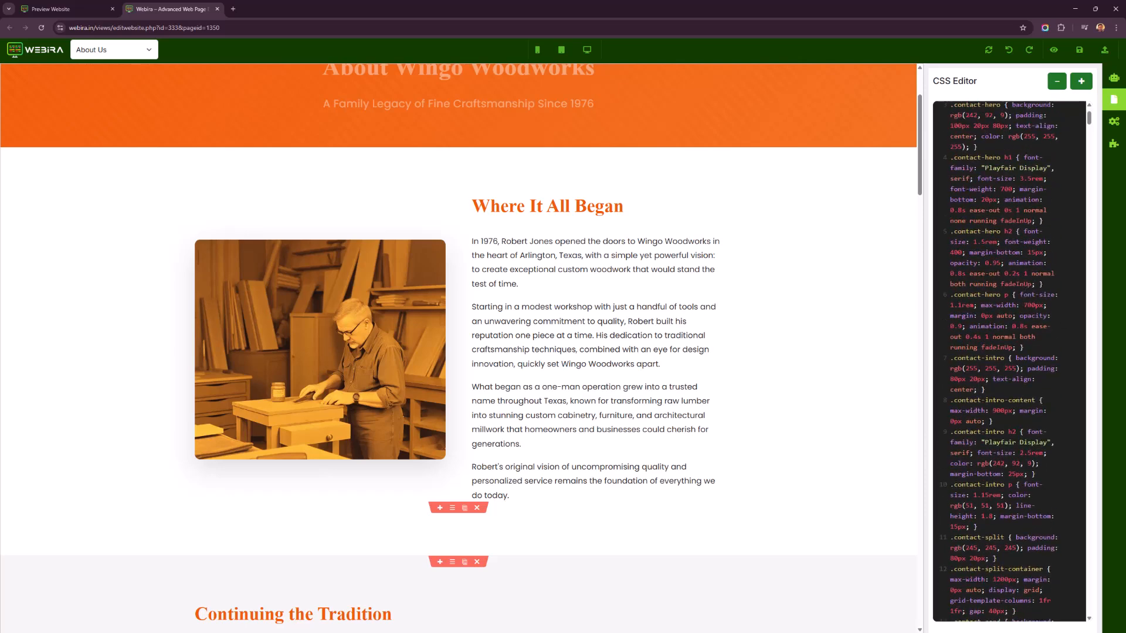
click(1114, 143)
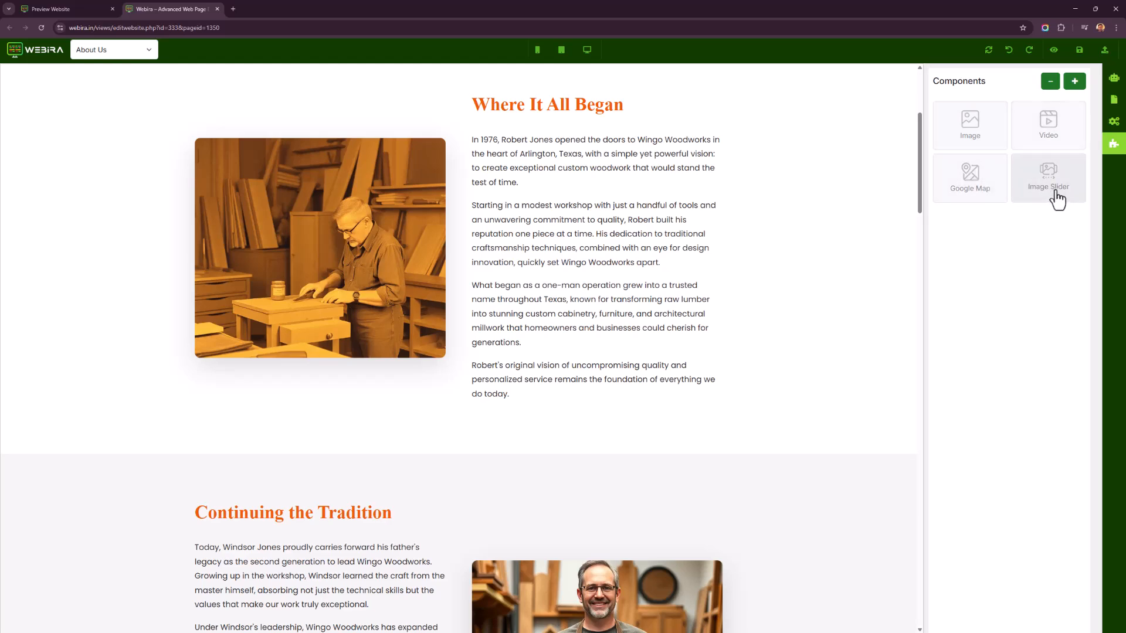
Review the Deploy options and the SMTP Settings form from the website's dashboard.
click(65, 8)
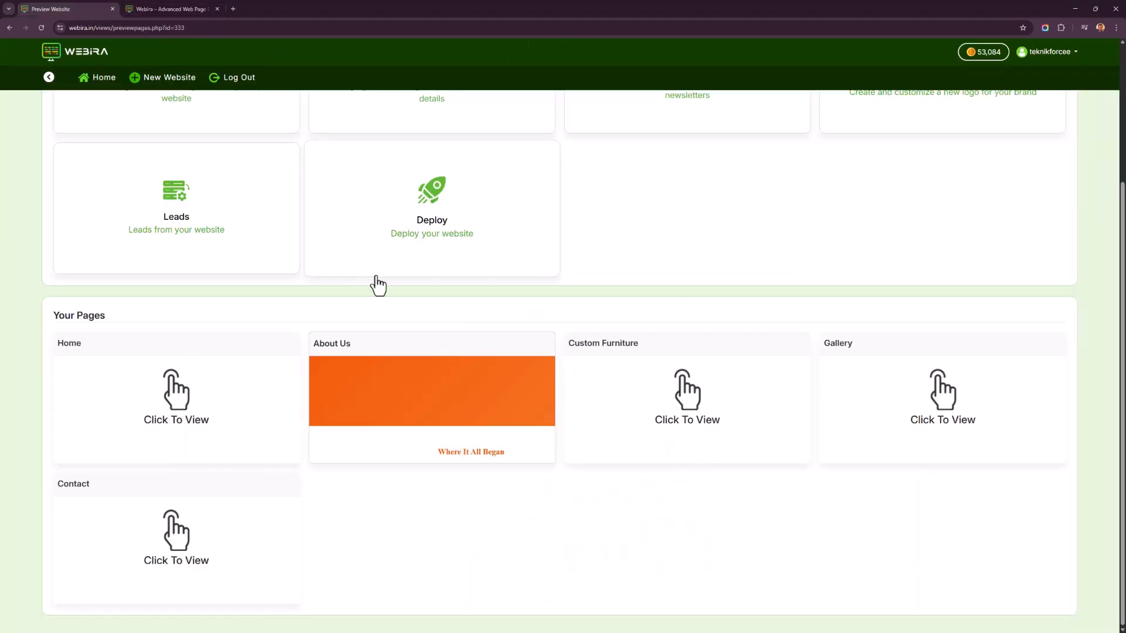
scroll(404, 463, down, 1)
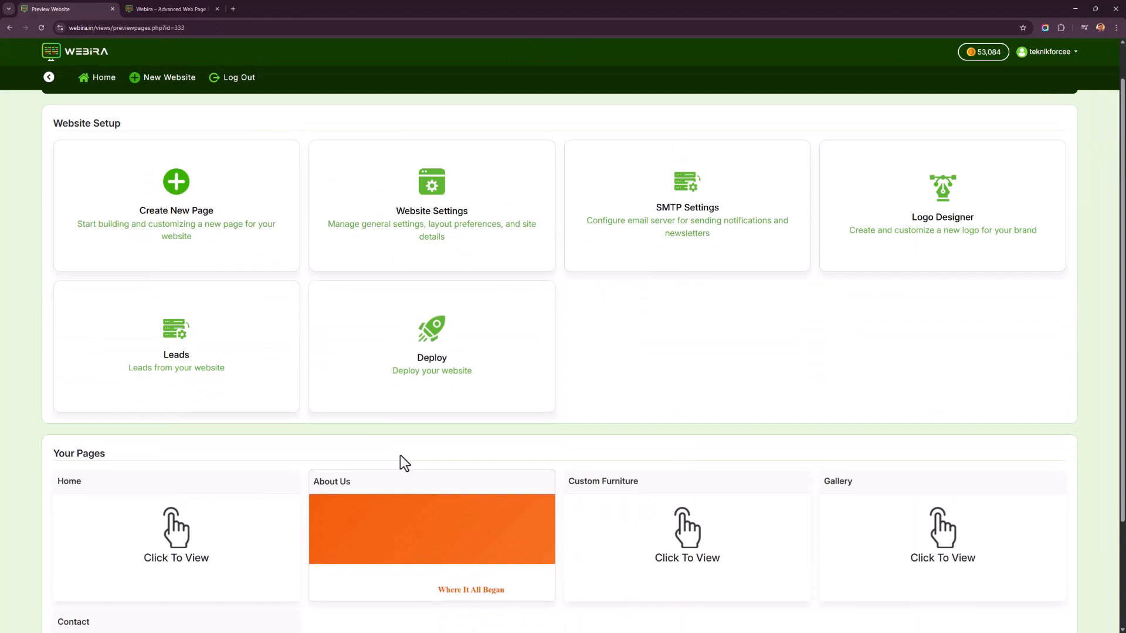
click(418, 399)
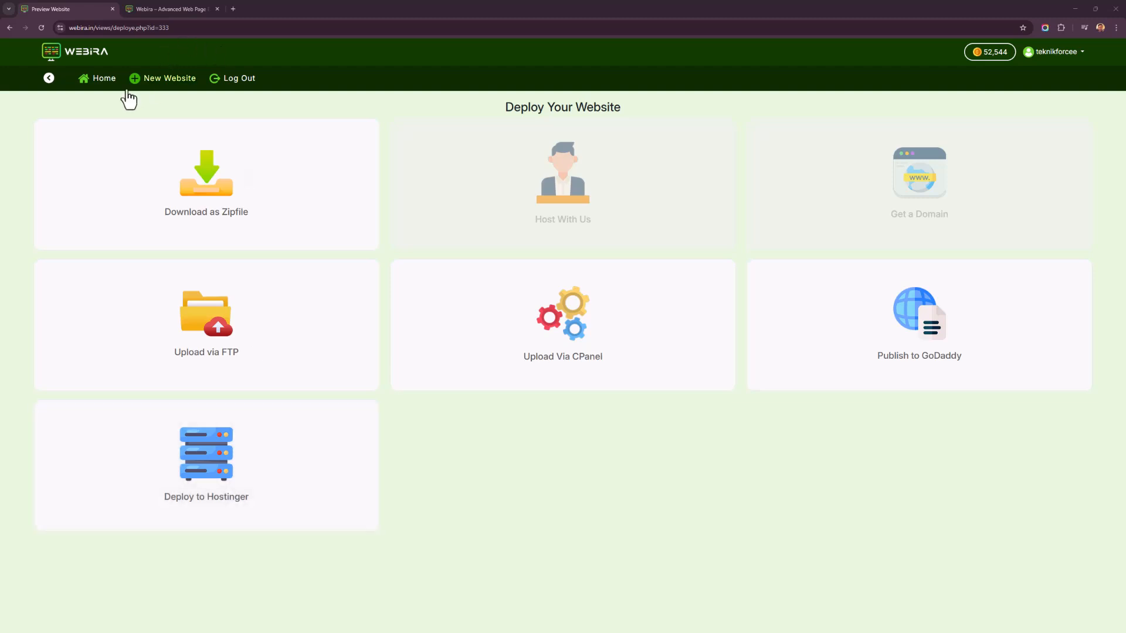
click(49, 78)
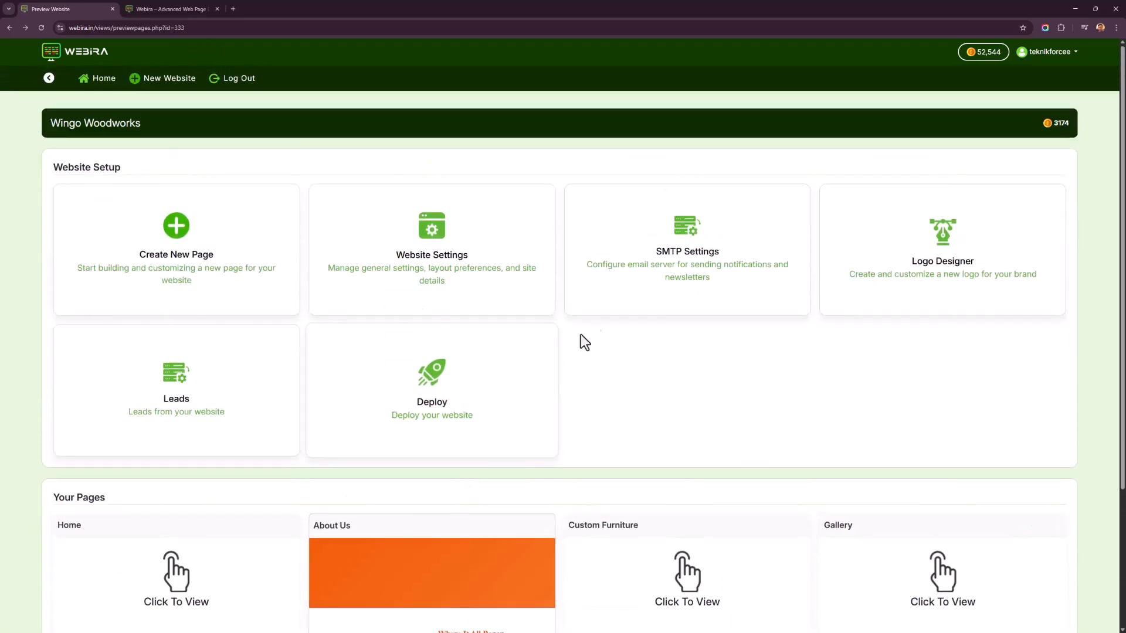
click(647, 271)
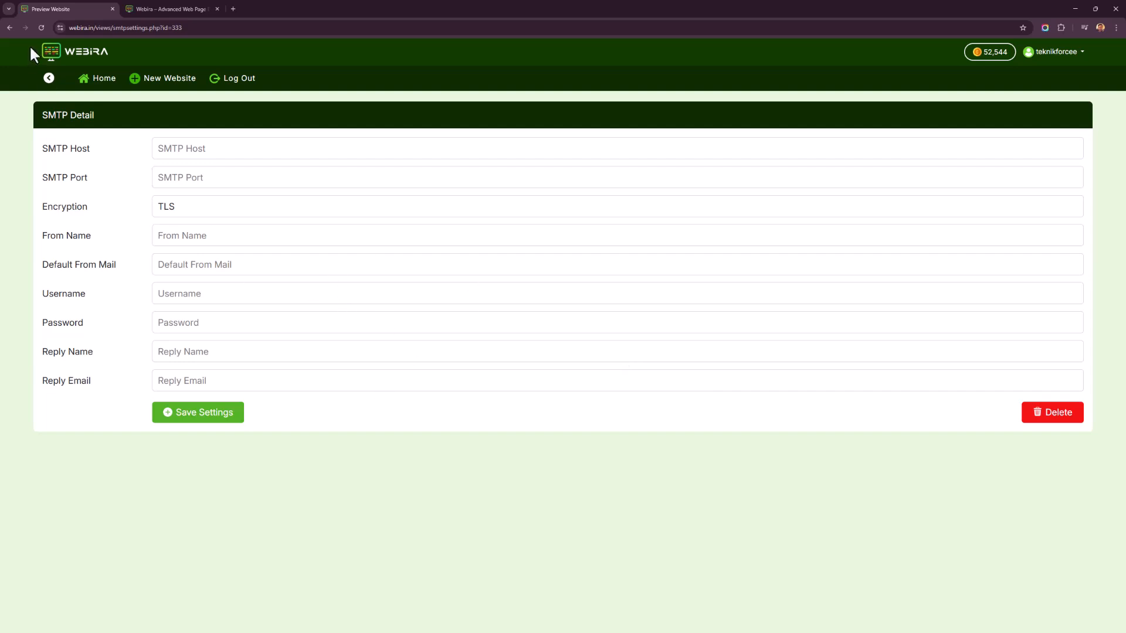
click(50, 79)
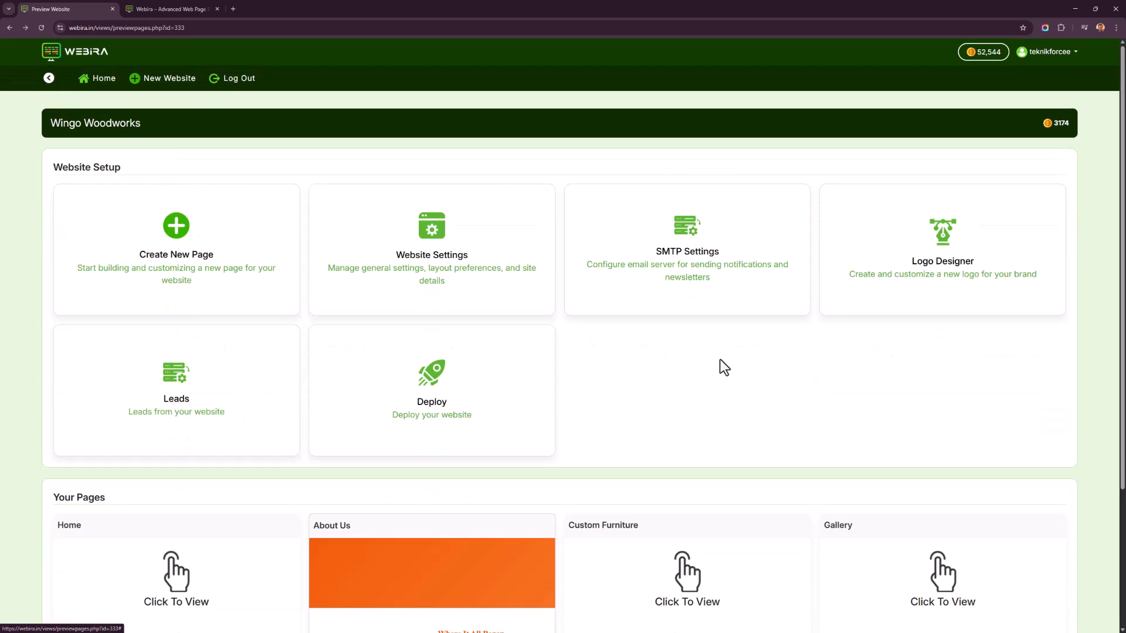
Open the Contact page in the editor from the dashboard's page list.
scroll(737, 364, down, 3)
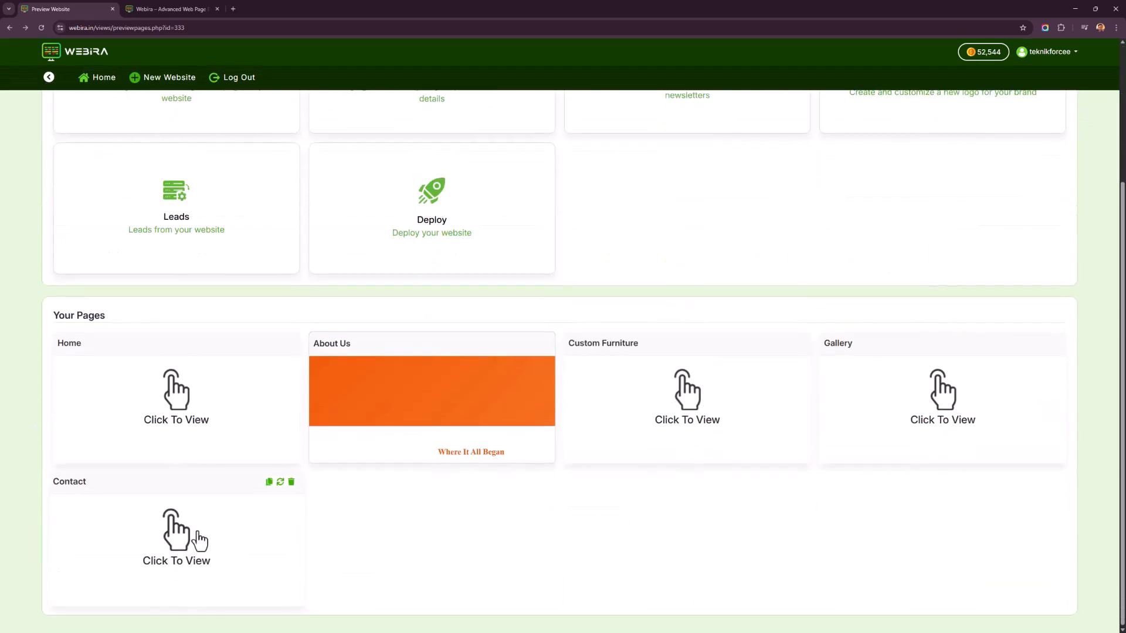
click(198, 533)
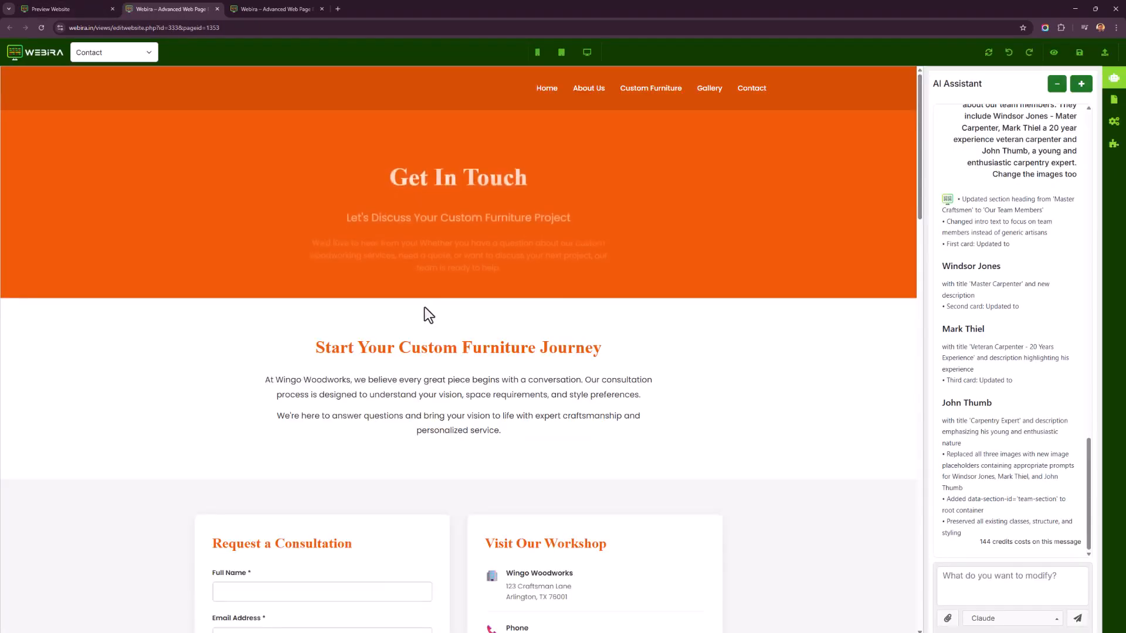
scroll(432, 333, down, 4)
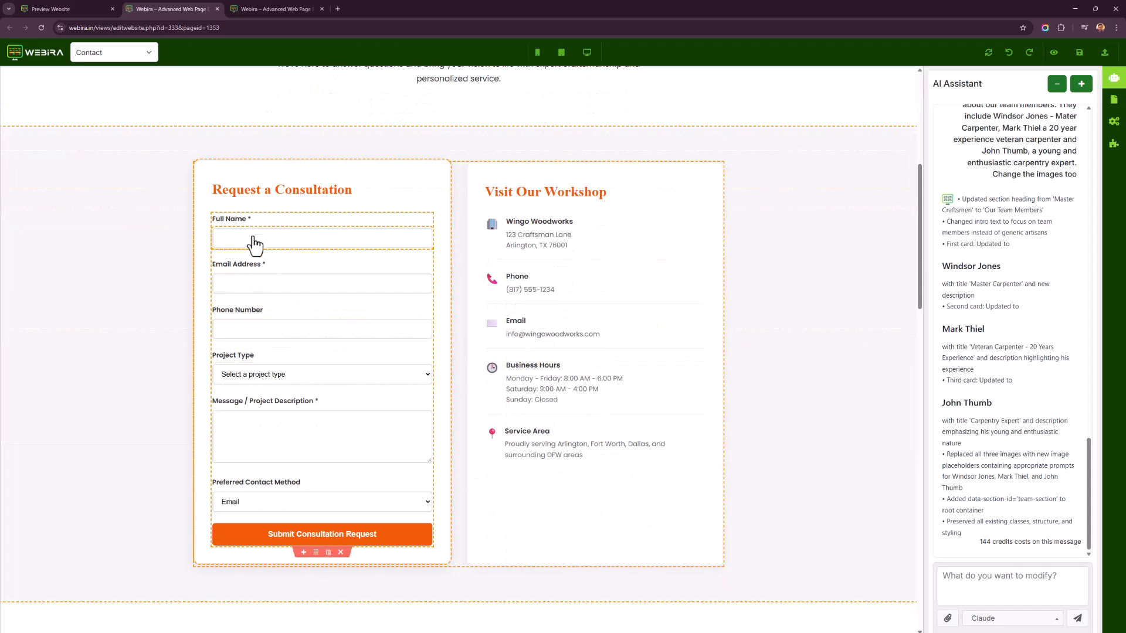
Inspect the Contact page's consultation form fields and its Project Type and Preferred Contact Method options.
click(258, 240)
click(262, 284)
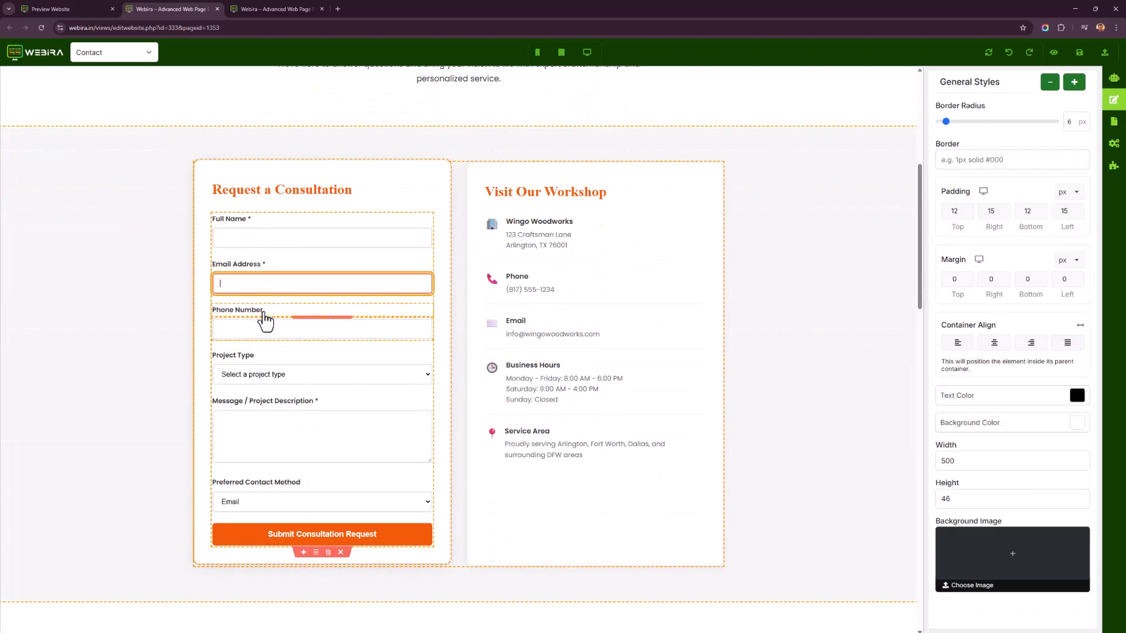
click(276, 329)
click(275, 378)
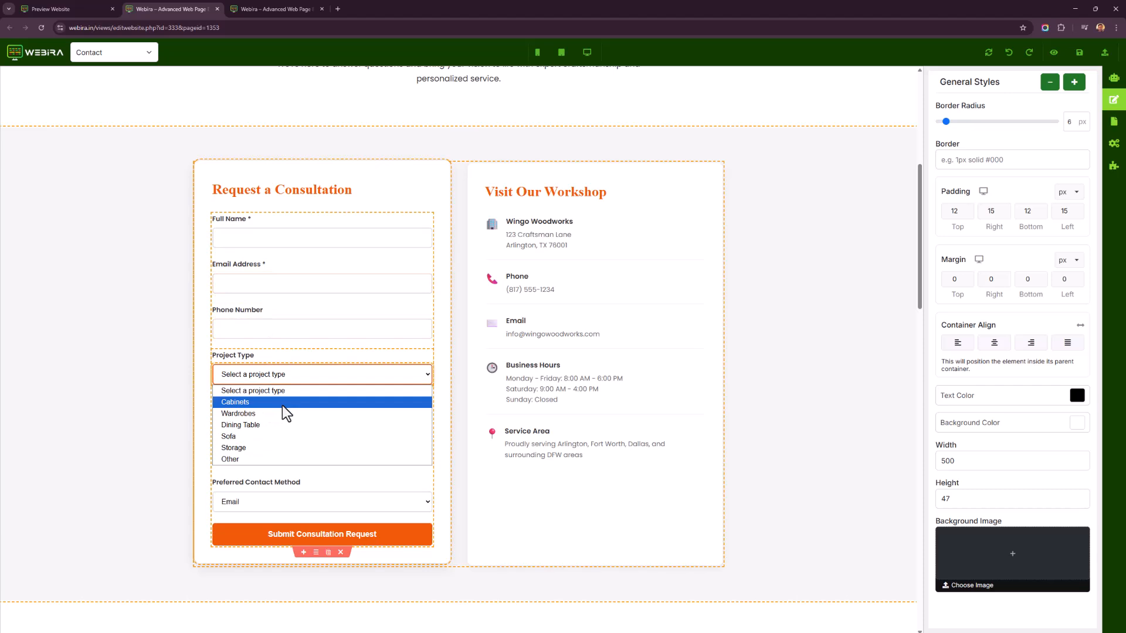
click(300, 390)
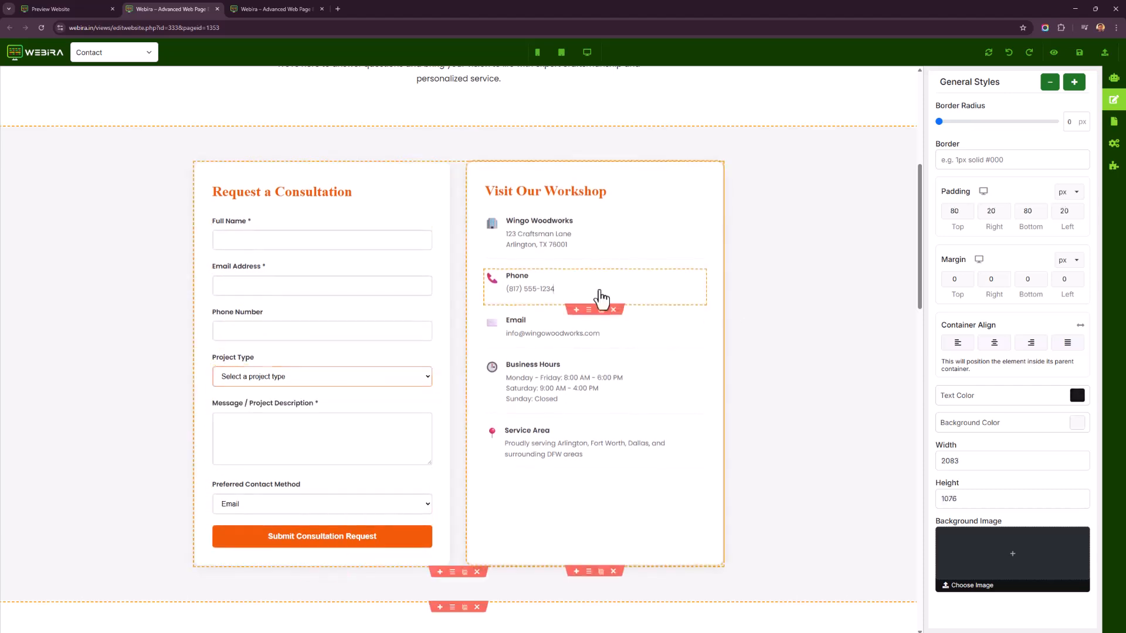
click(297, 440)
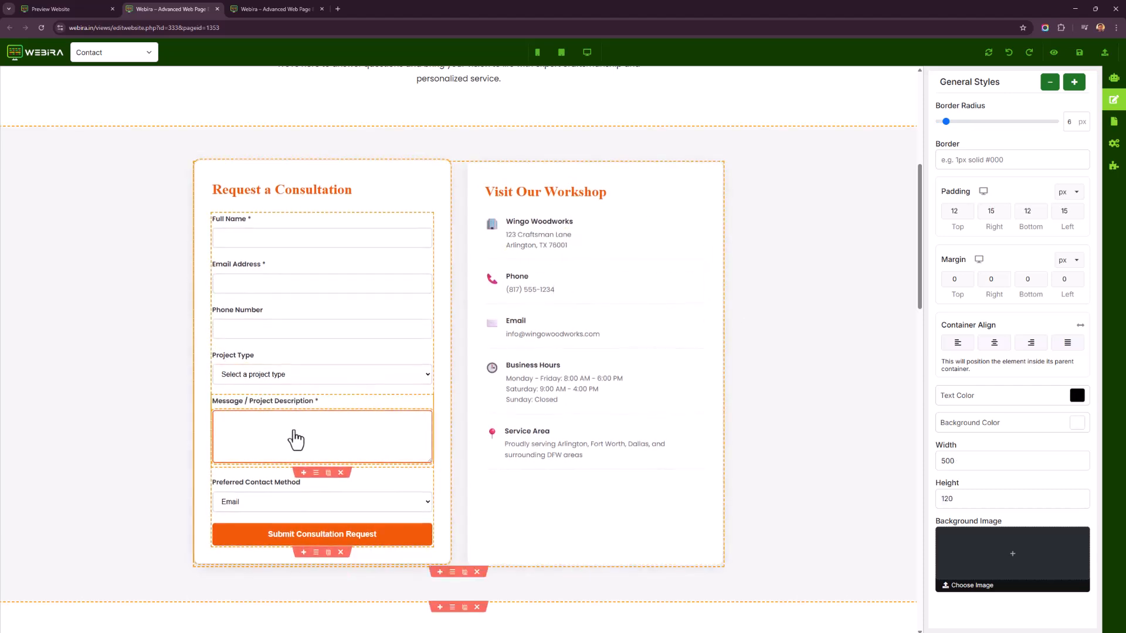
click(291, 502)
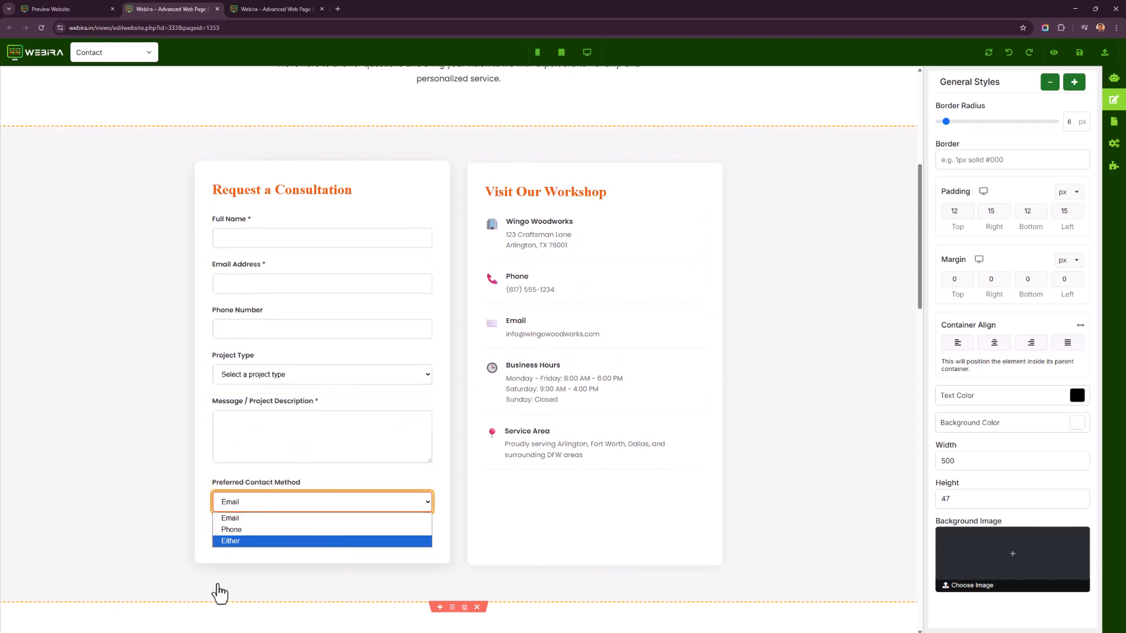
click(109, 593)
scroll(227, 583, up, 3)
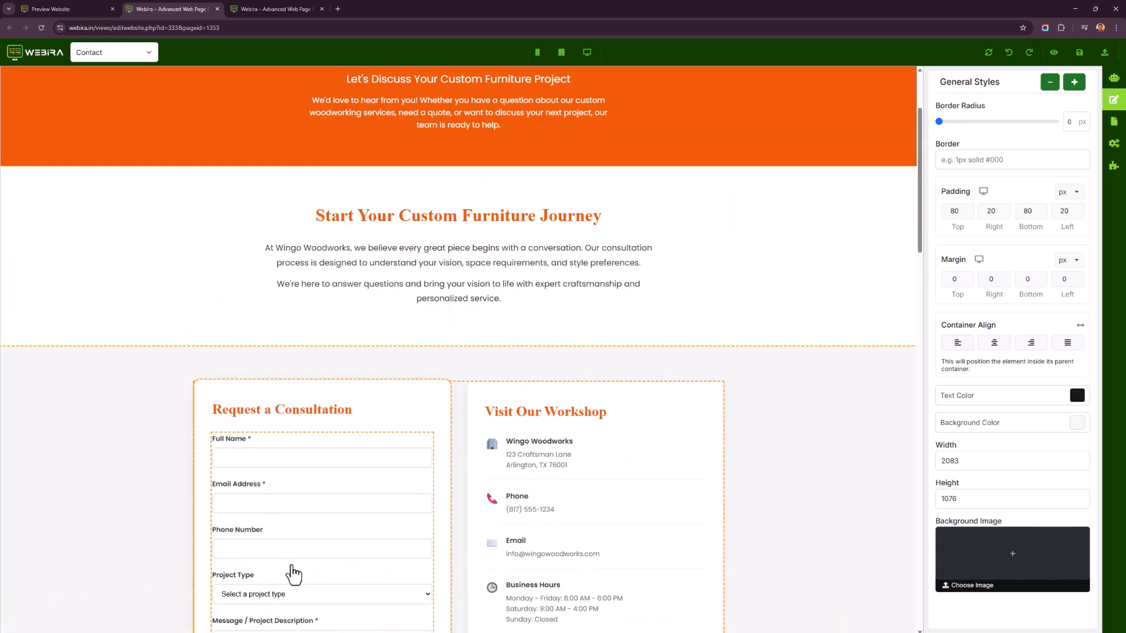
scroll(289, 573, down, 3)
scroll(296, 568, down, 1)
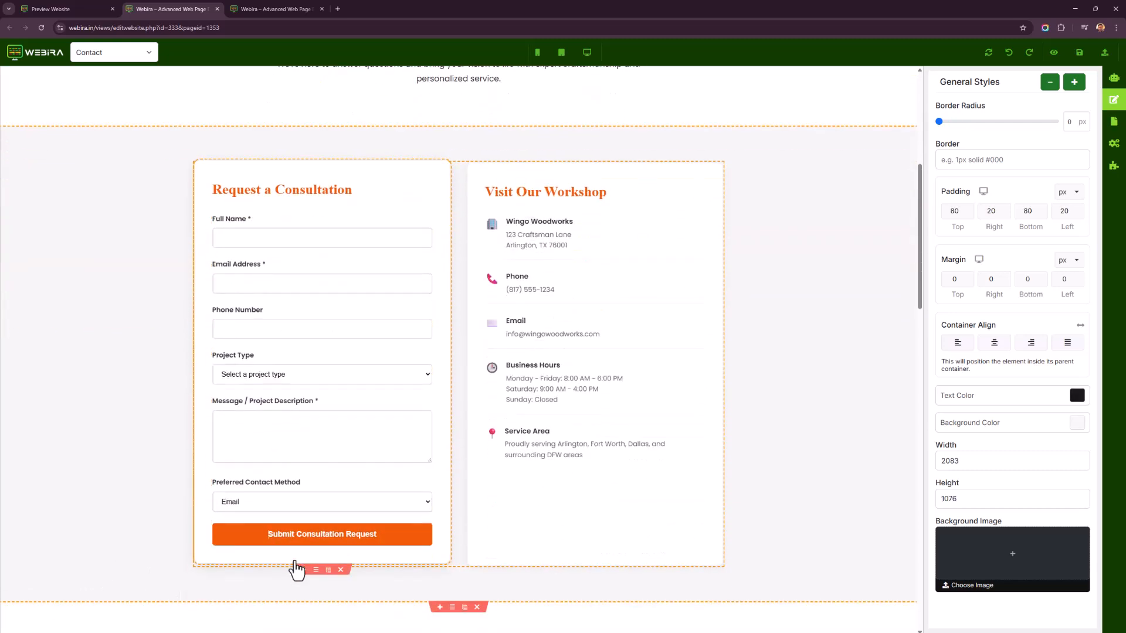
right_click(150, 170)
click(114, 185)
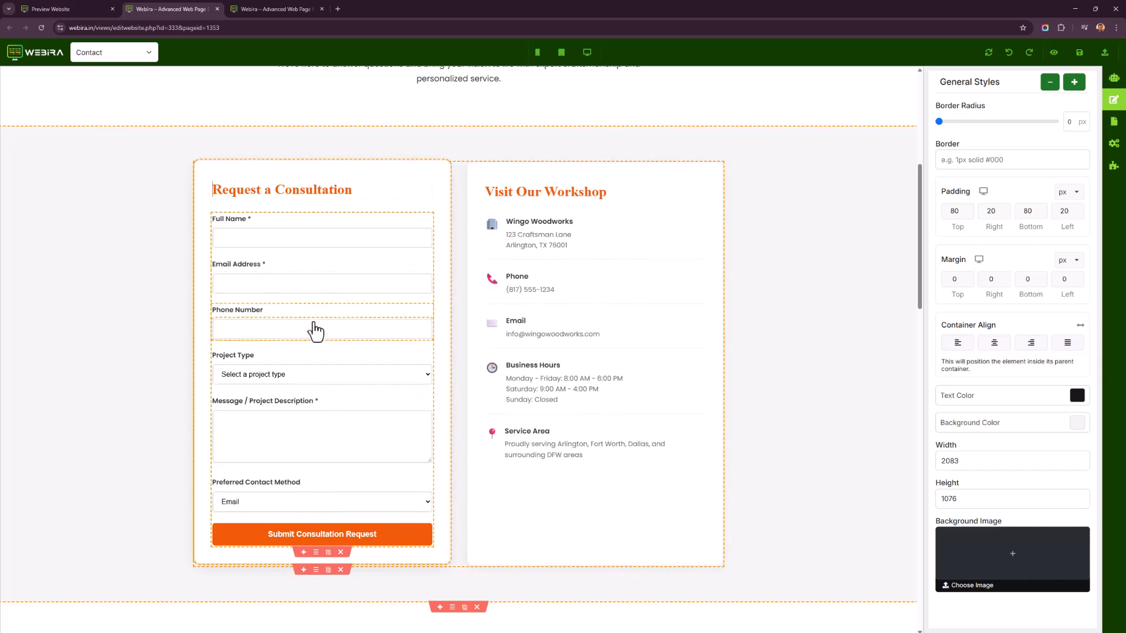
Open the website's Leads list from the dashboard and go back.
click(98, 7)
scroll(531, 485, up, 3)
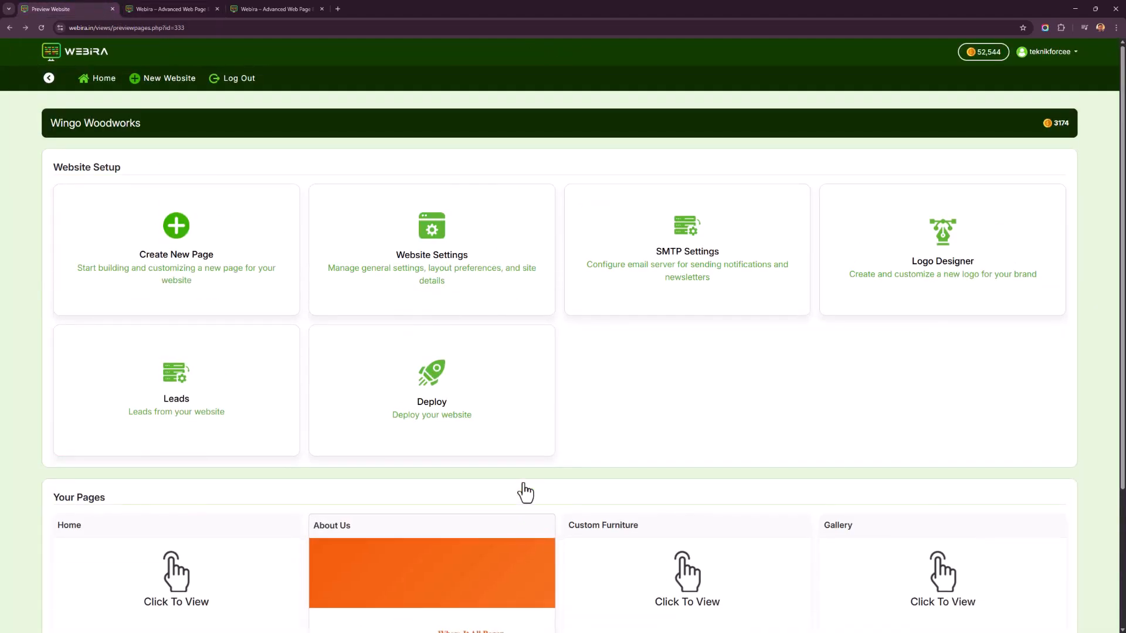
click(217, 419)
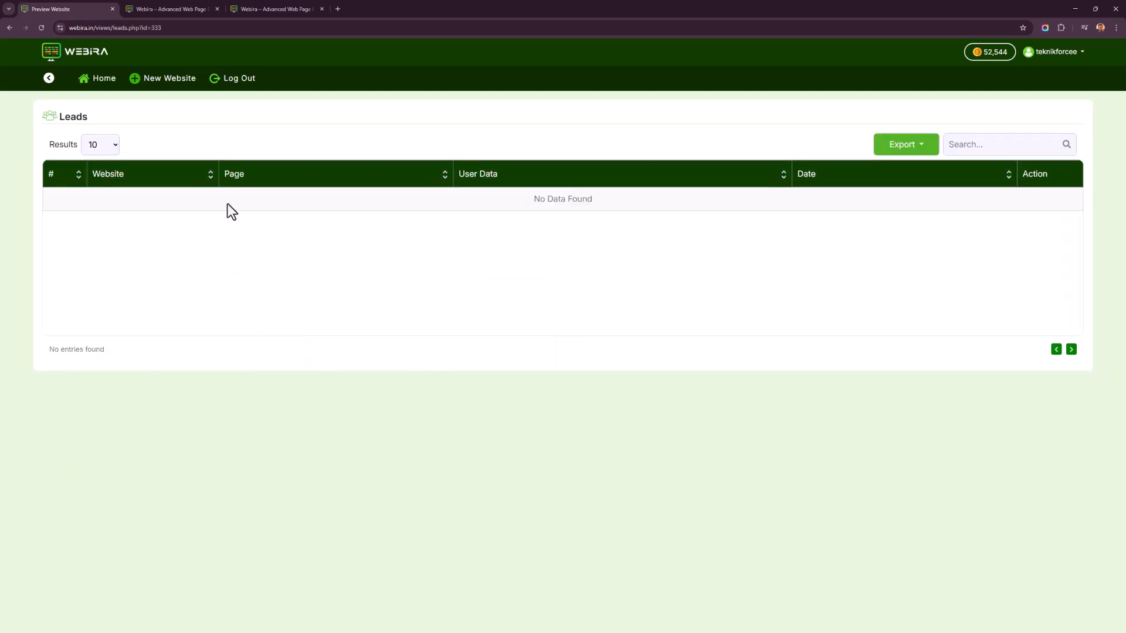
right_click(611, 244)
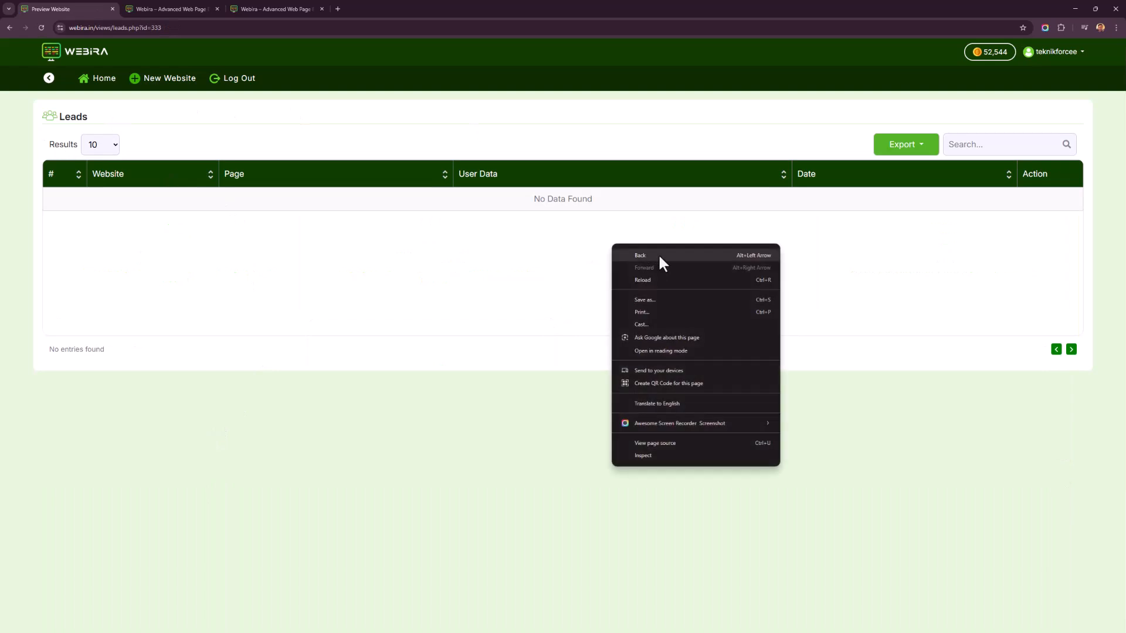
click(658, 253)
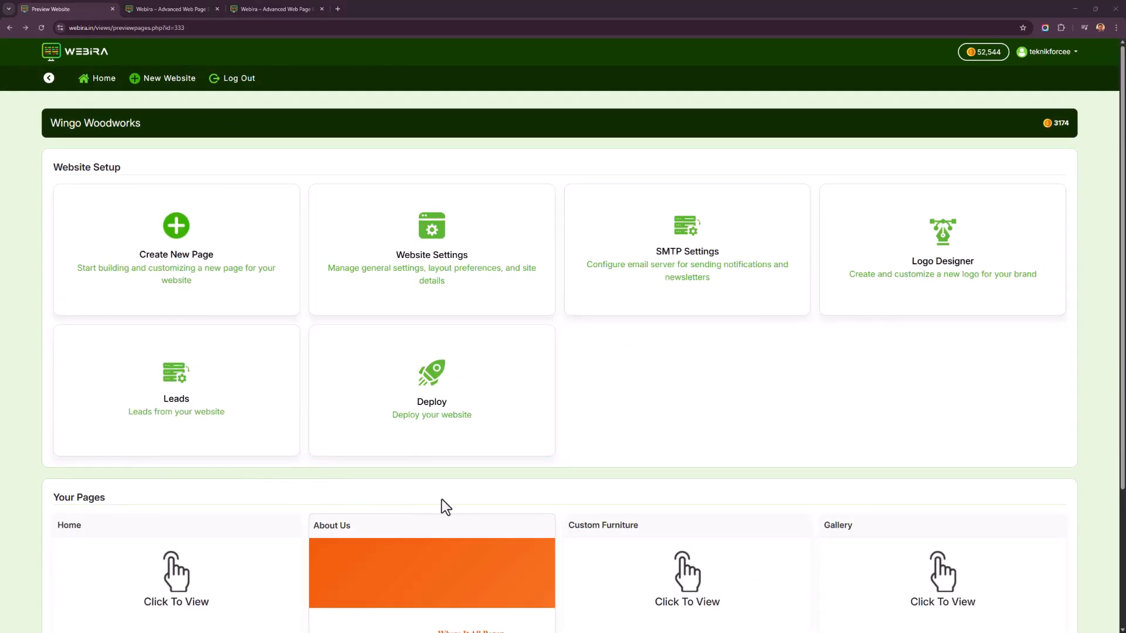
Open the Logo Designer, choose Flux Schnell, and enter the prompt 'Create very simple and clean logo for my business Wingo woodworks. Make only the icon, do not write the text.'.
drag(971, 262, 956, 249)
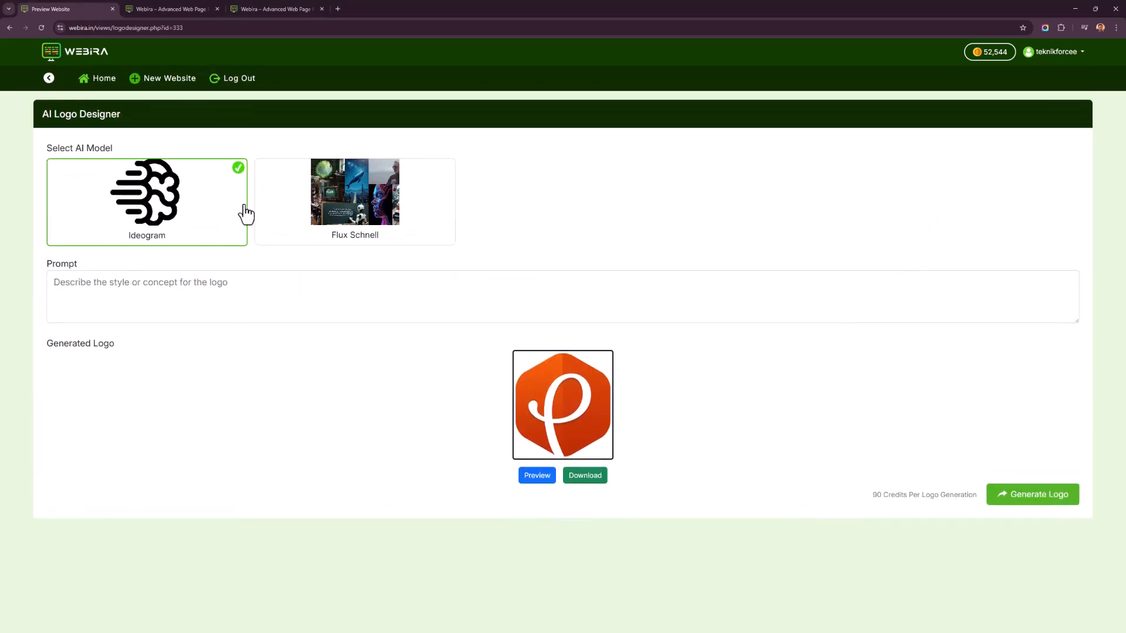
click(304, 216)
click(413, 284)
text(Creat)
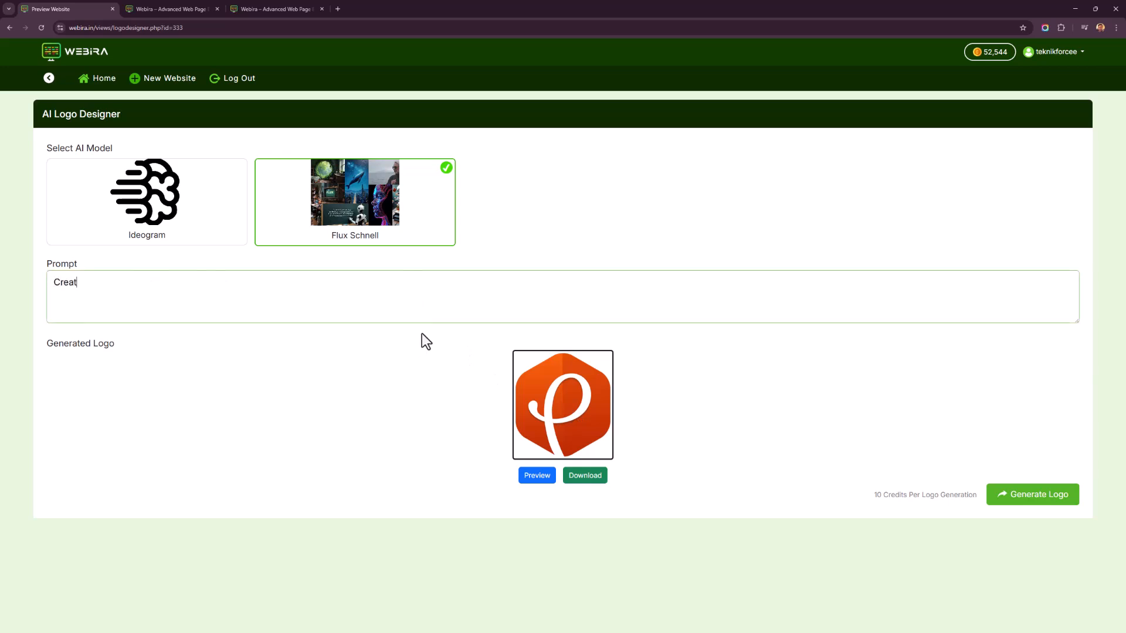
text(e very simple and clean logo for )
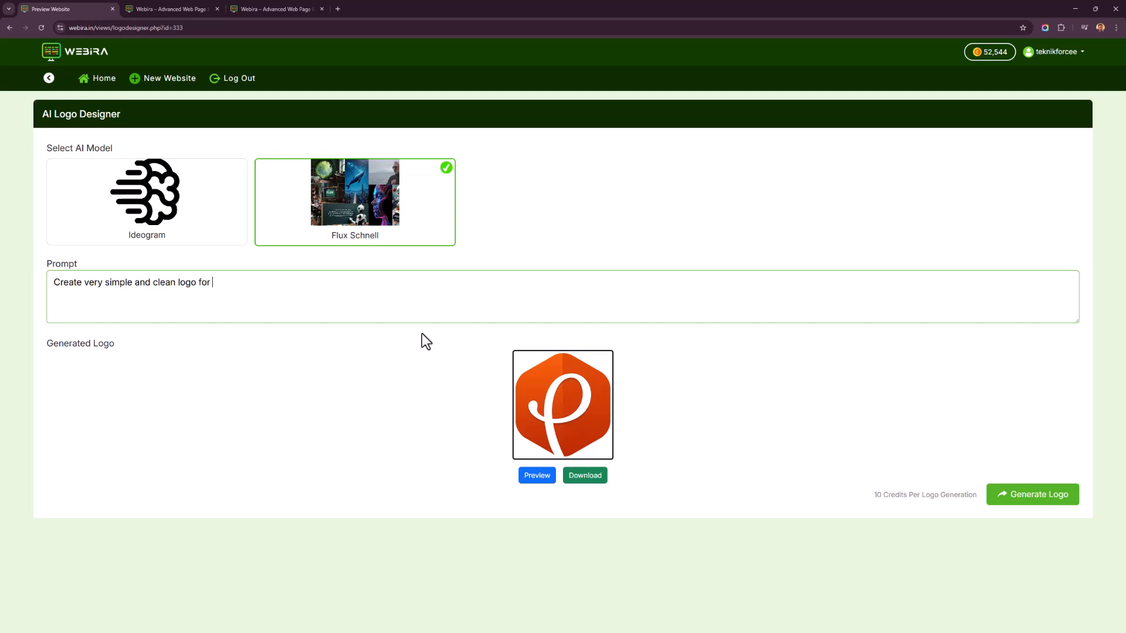
text(my business Wingo woodworks. Make only the icon)
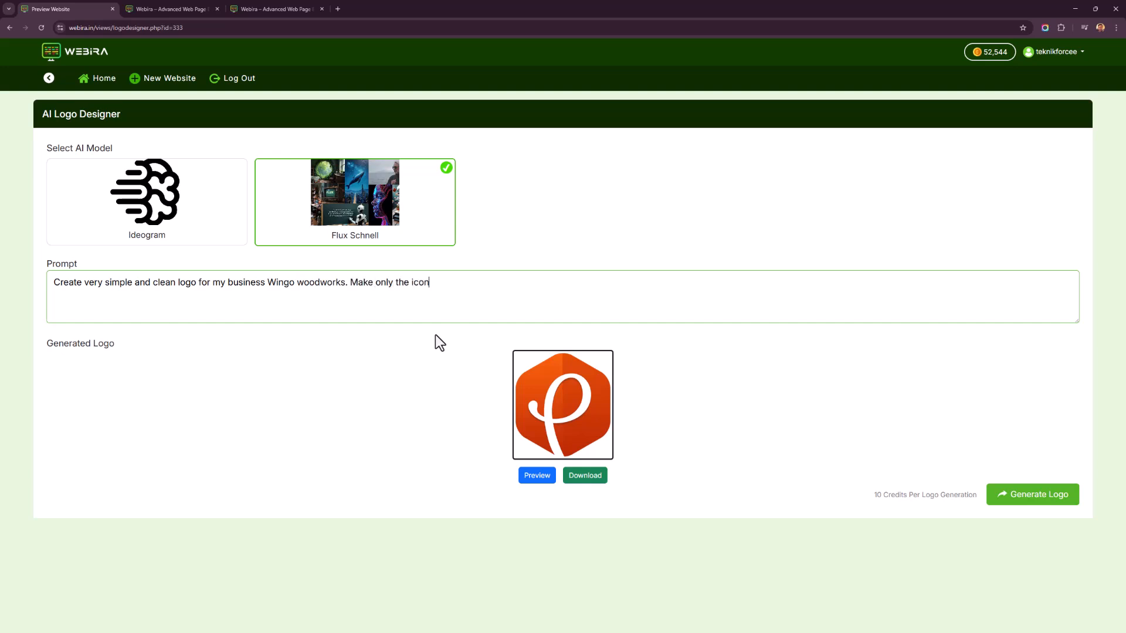
text(, do not write the text.)
Generate the logo, then return to the Home dashboard.
click(1027, 497)
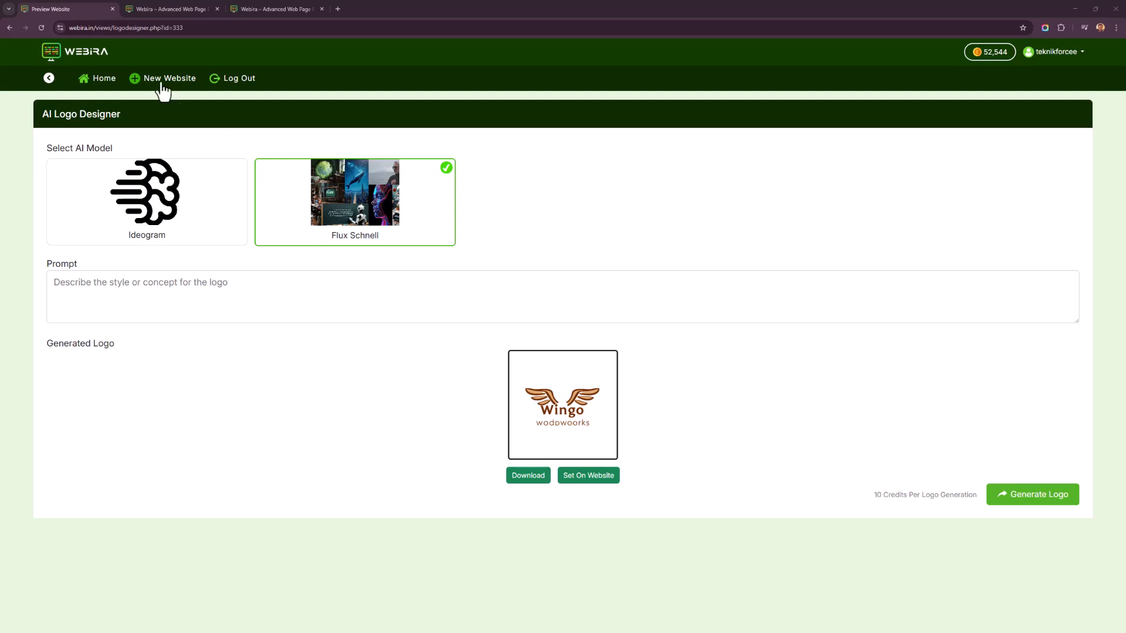
click(105, 79)
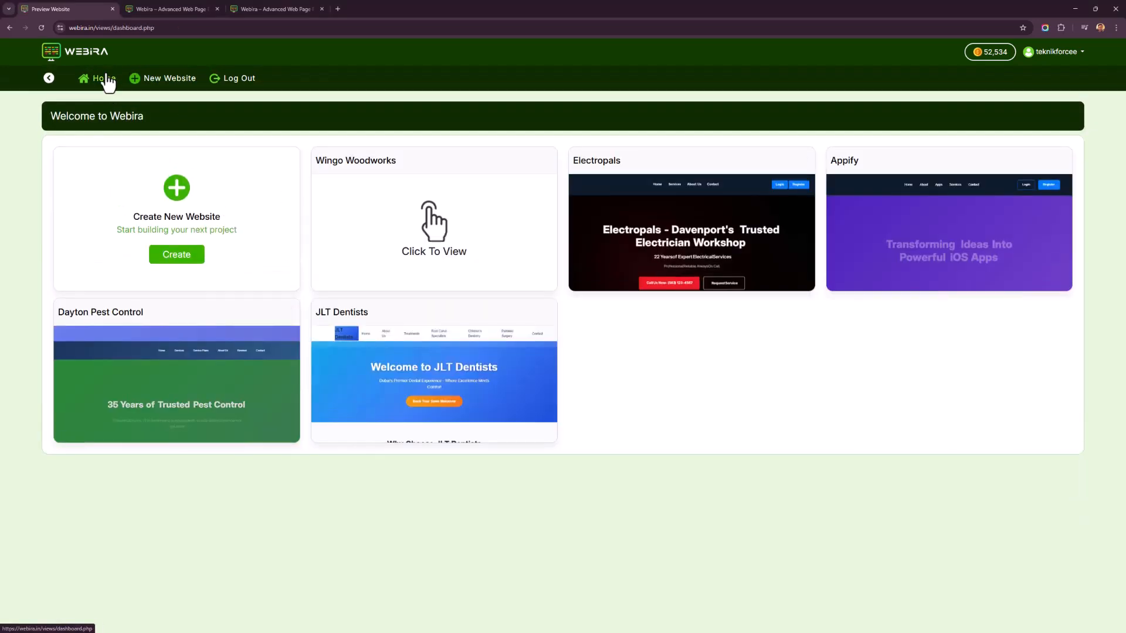